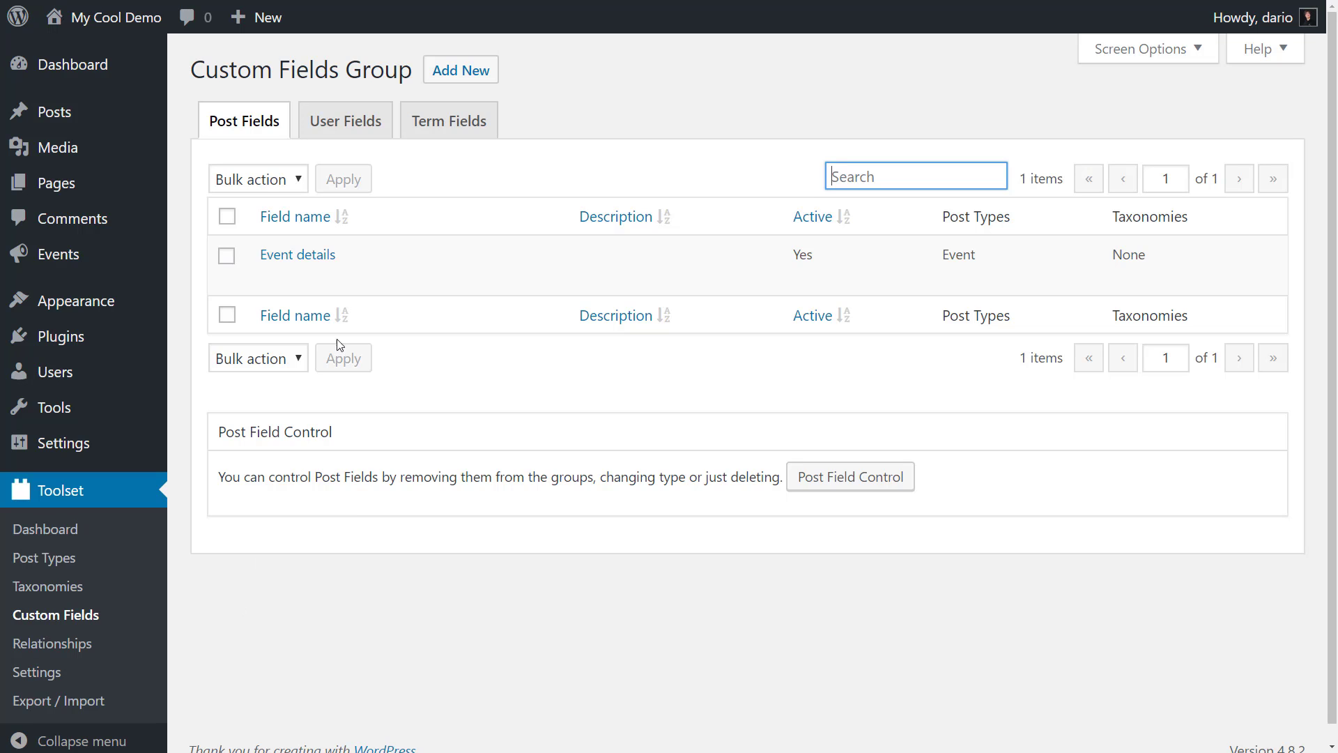
Step: Create a new post field group named "My Slider" and save it
click(463, 80)
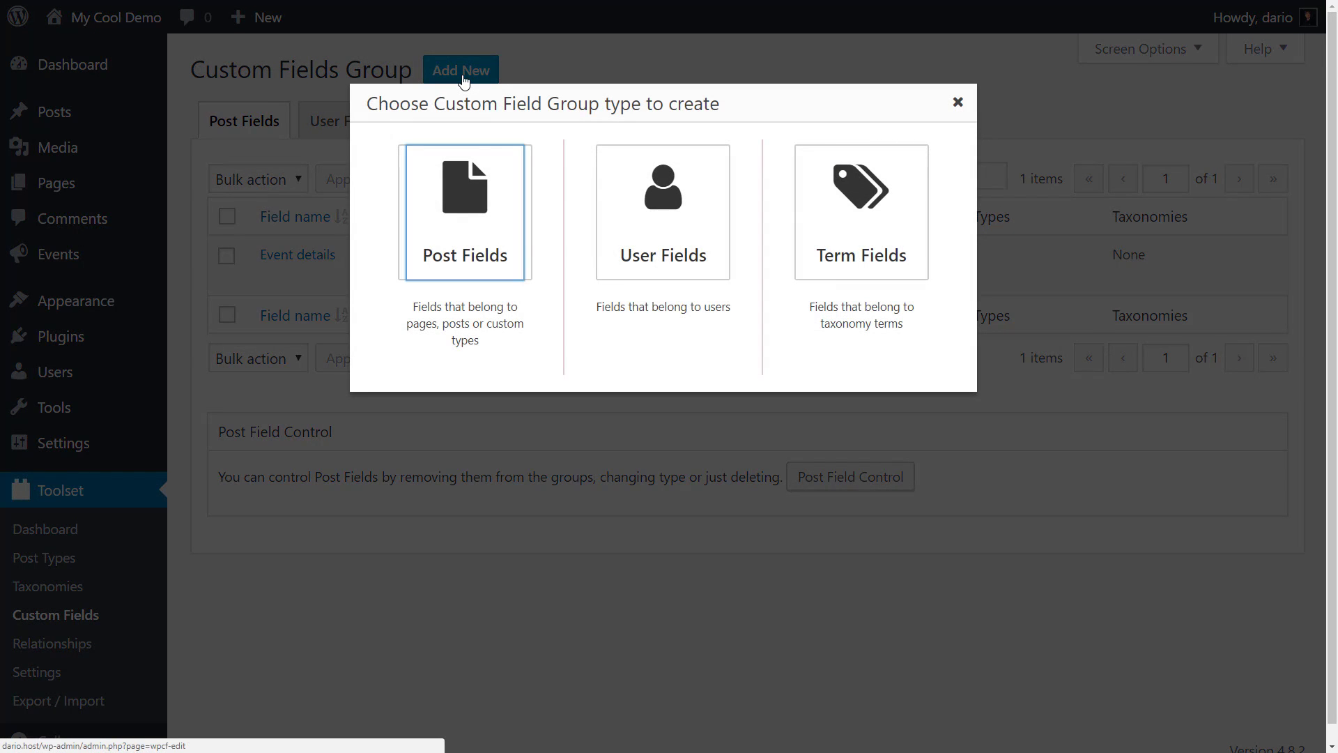
click(476, 206)
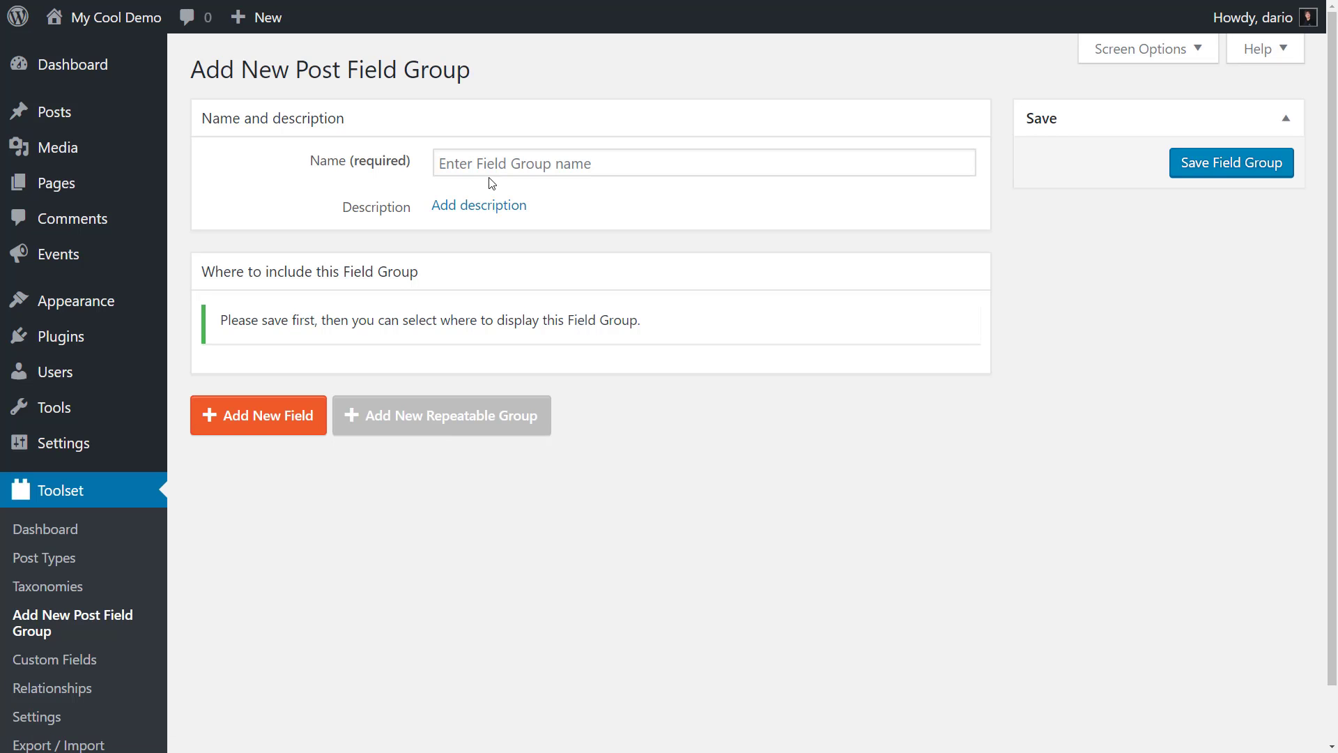
click(490, 164)
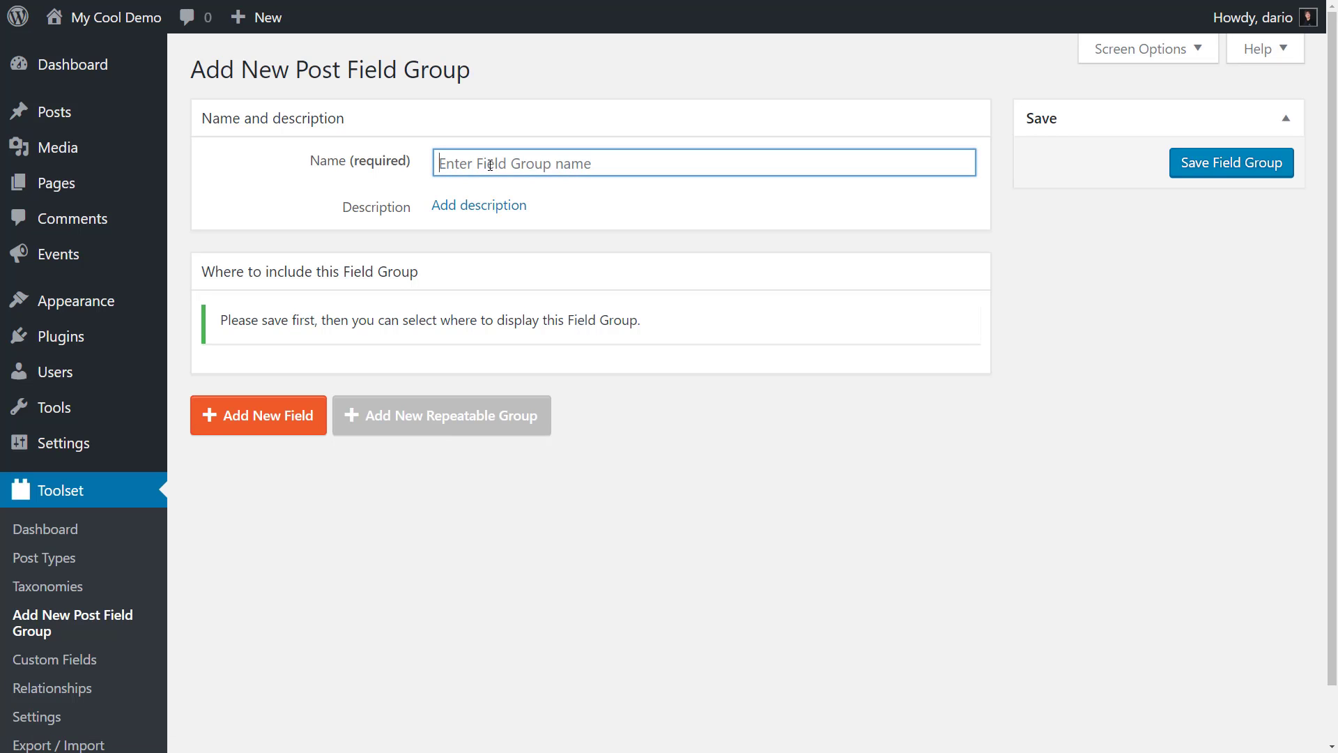
text(My Slider)
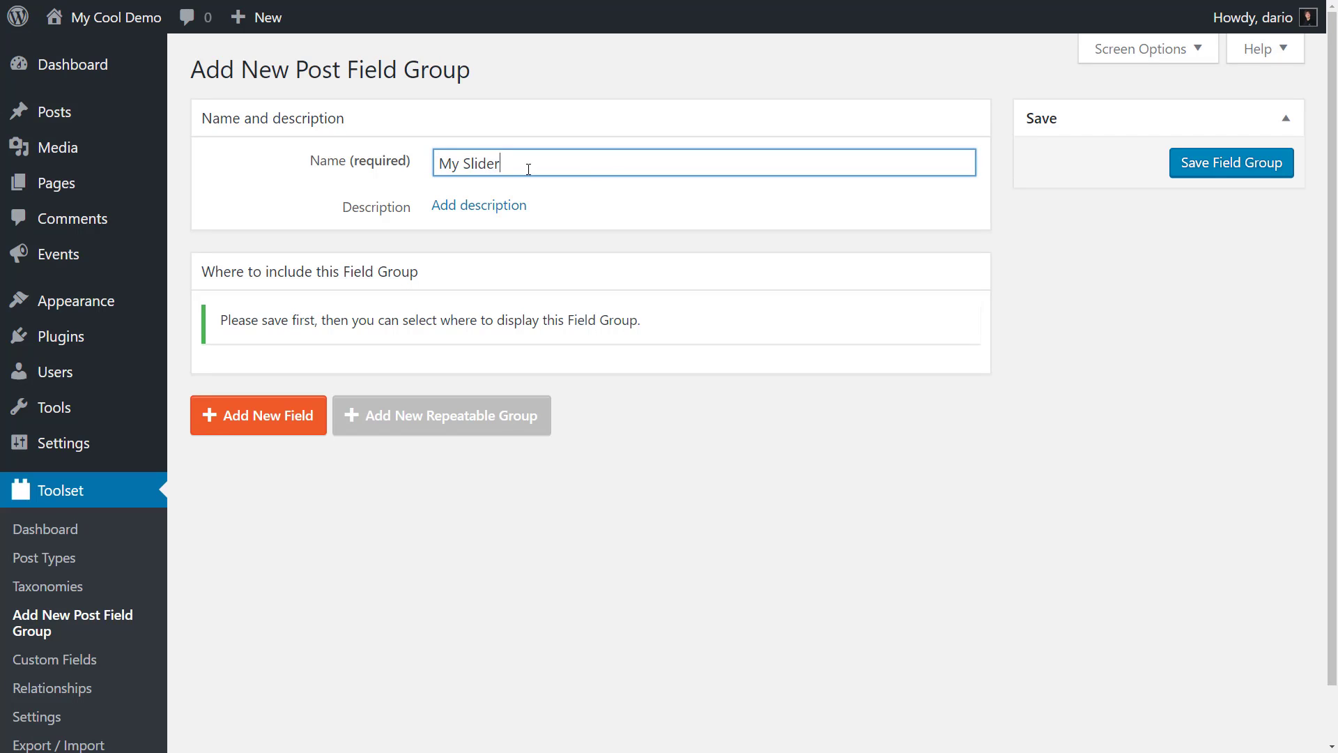
click(1218, 171)
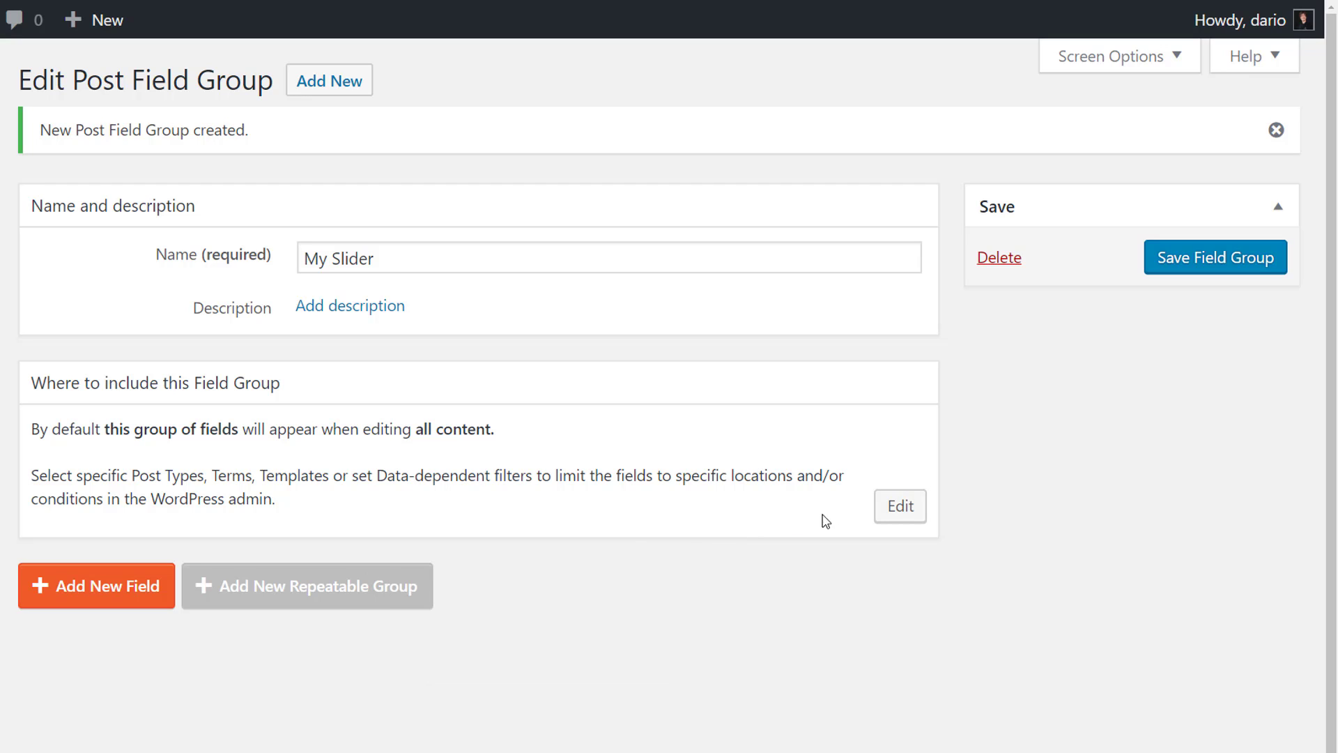
Step: Limit the My Slider field group to the Events post type and save the group
click(885, 511)
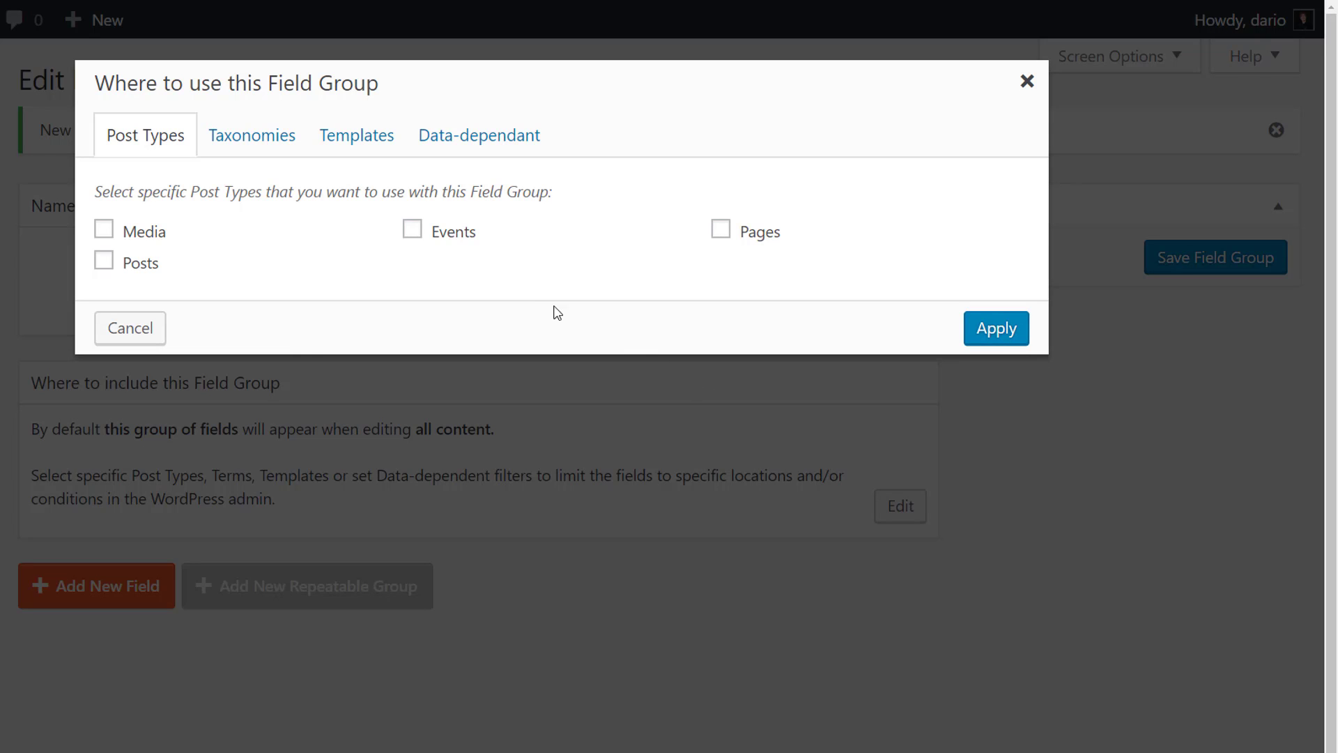
click(443, 235)
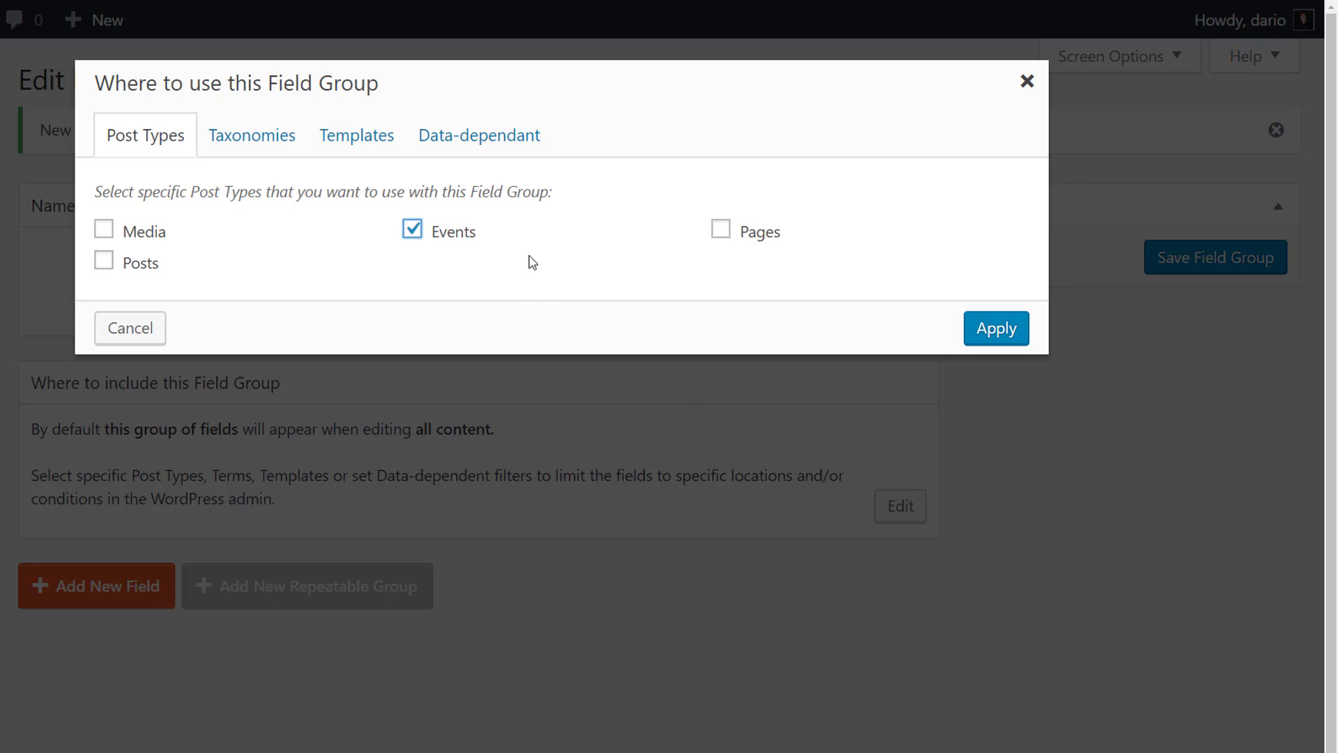
click(990, 332)
click(1185, 274)
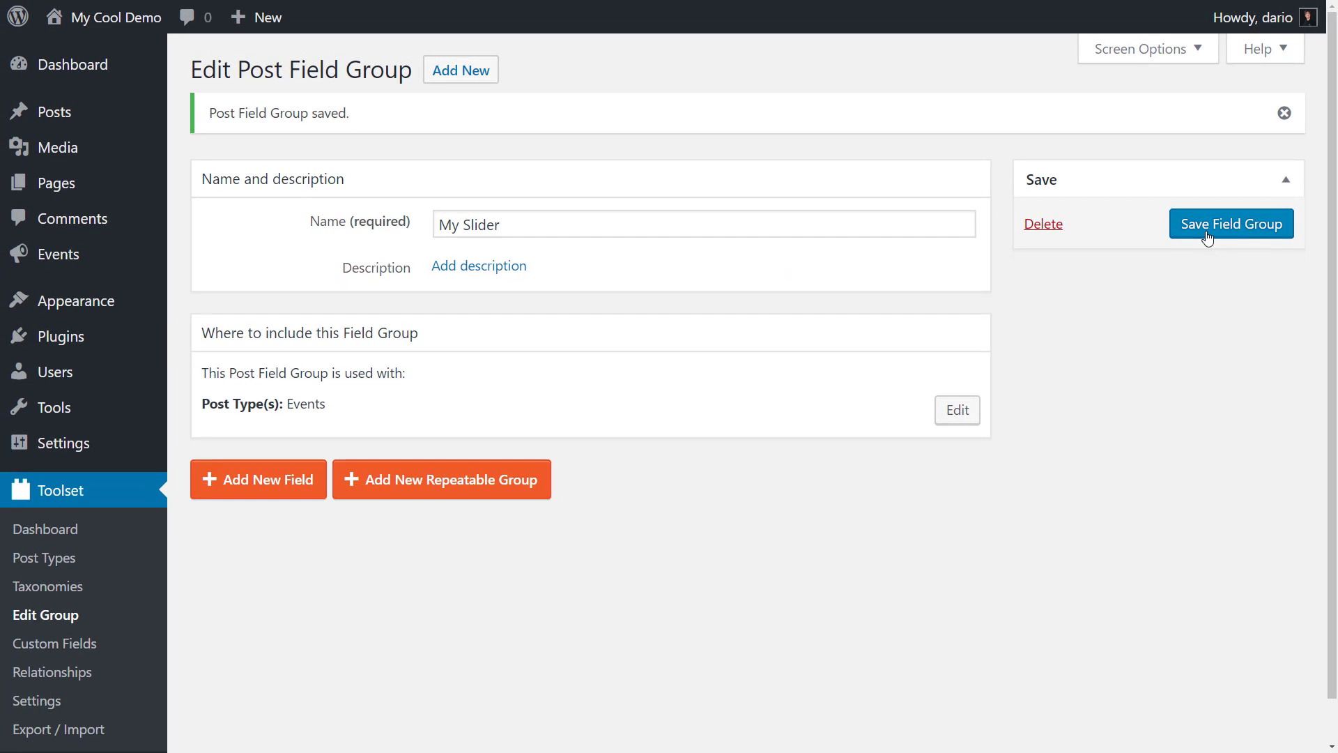
Step: Add a repeatable group named "Event Slide" with the slug event-slide to the My Slider field group
click(504, 487)
scroll(505, 486, down, 3)
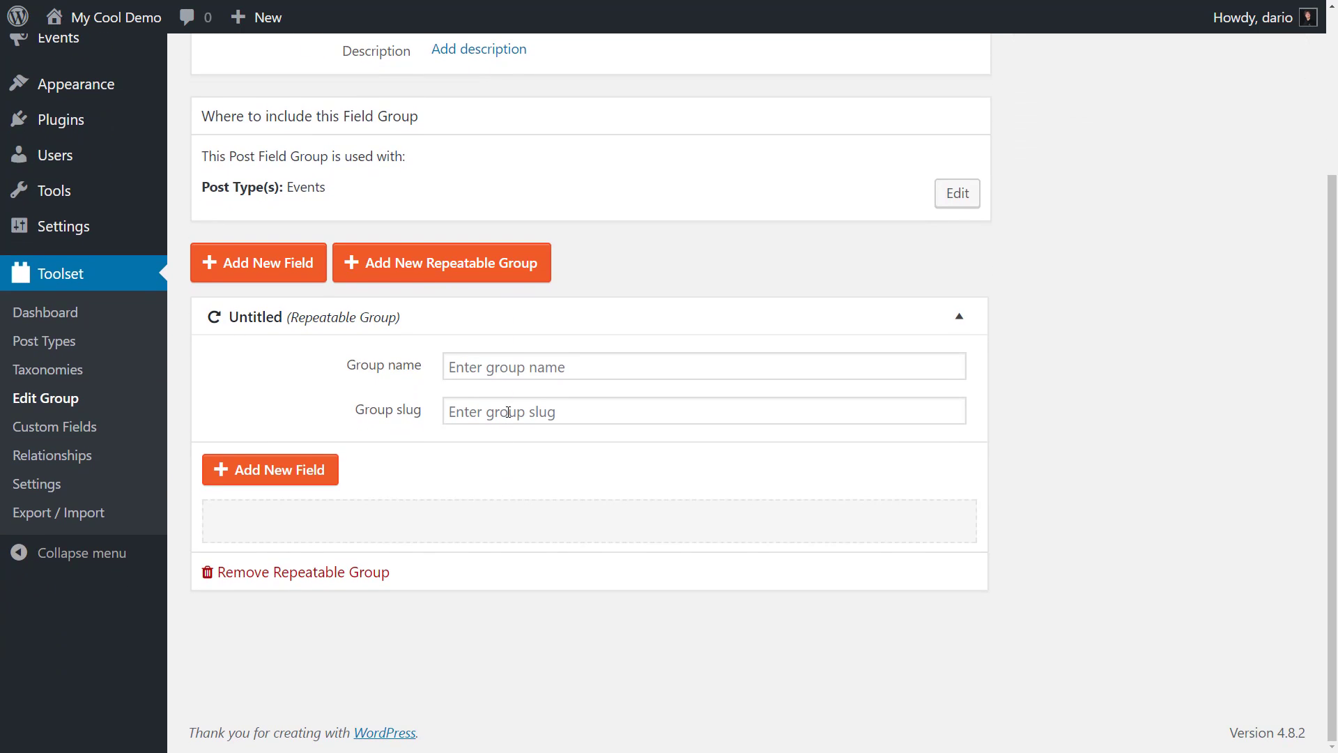
click(514, 371)
text(Even)
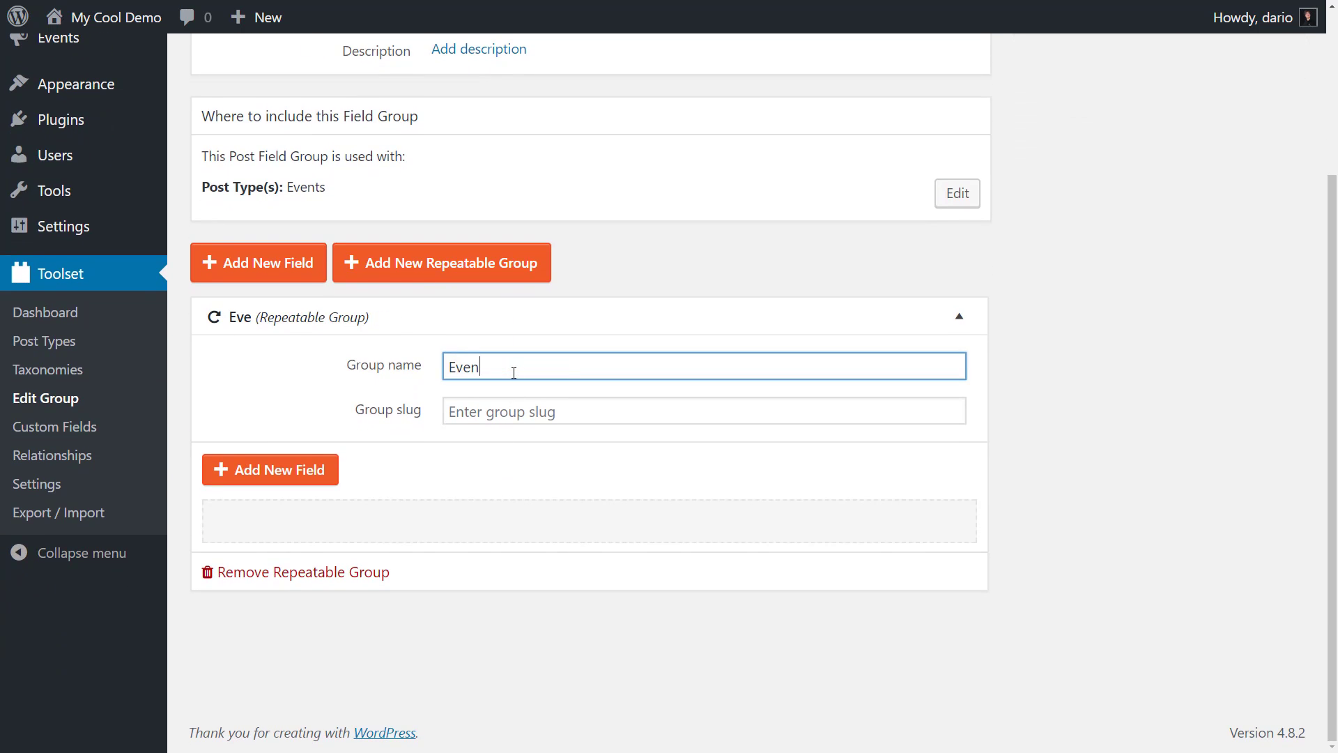
text(t Slide)
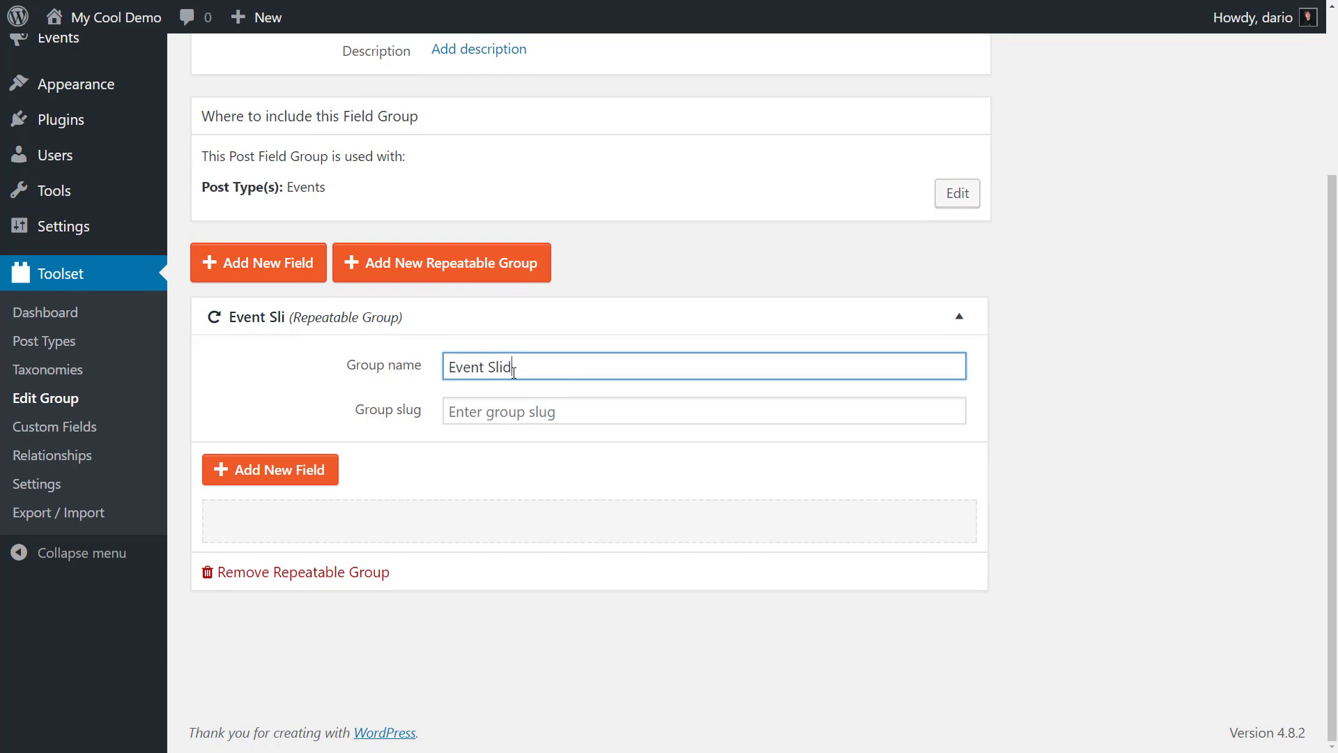
click(514, 412)
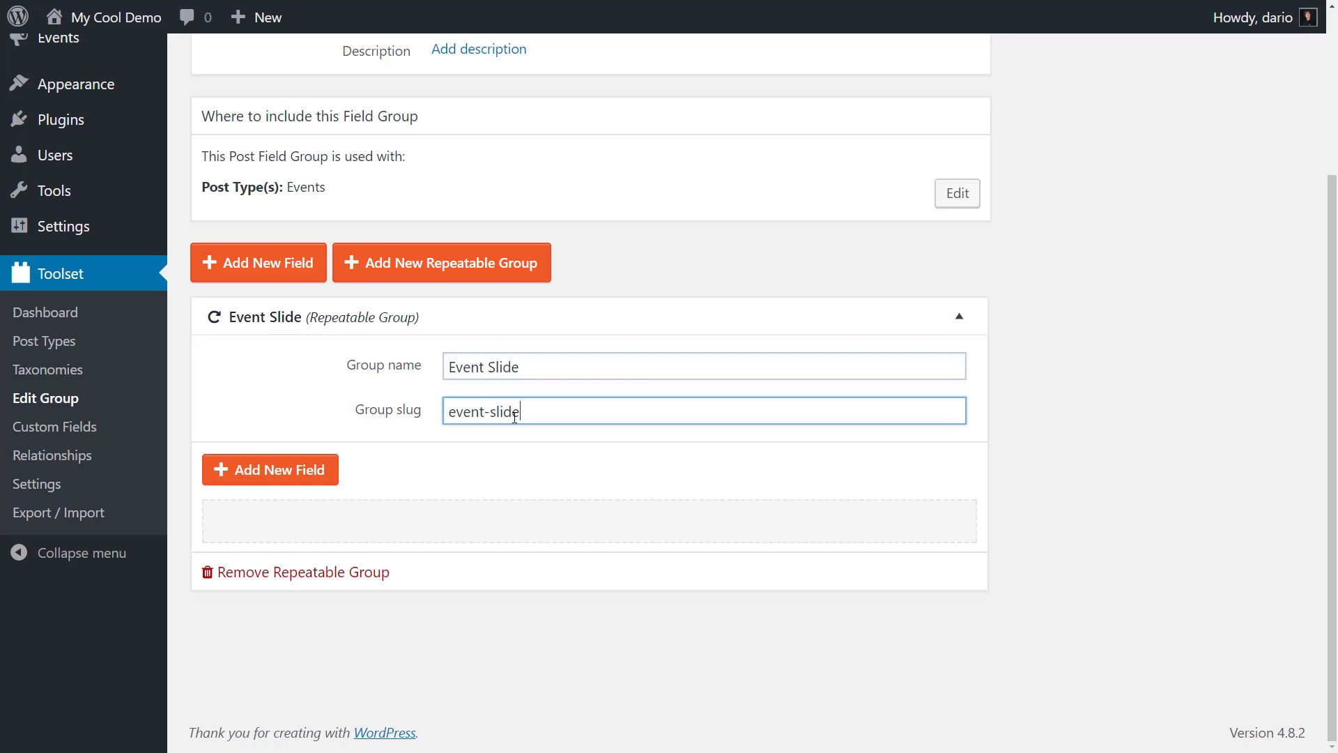
Step: Add a single line field named "Slide Title" with the slug slide-title to the Event Slide repeatable group
click(294, 475)
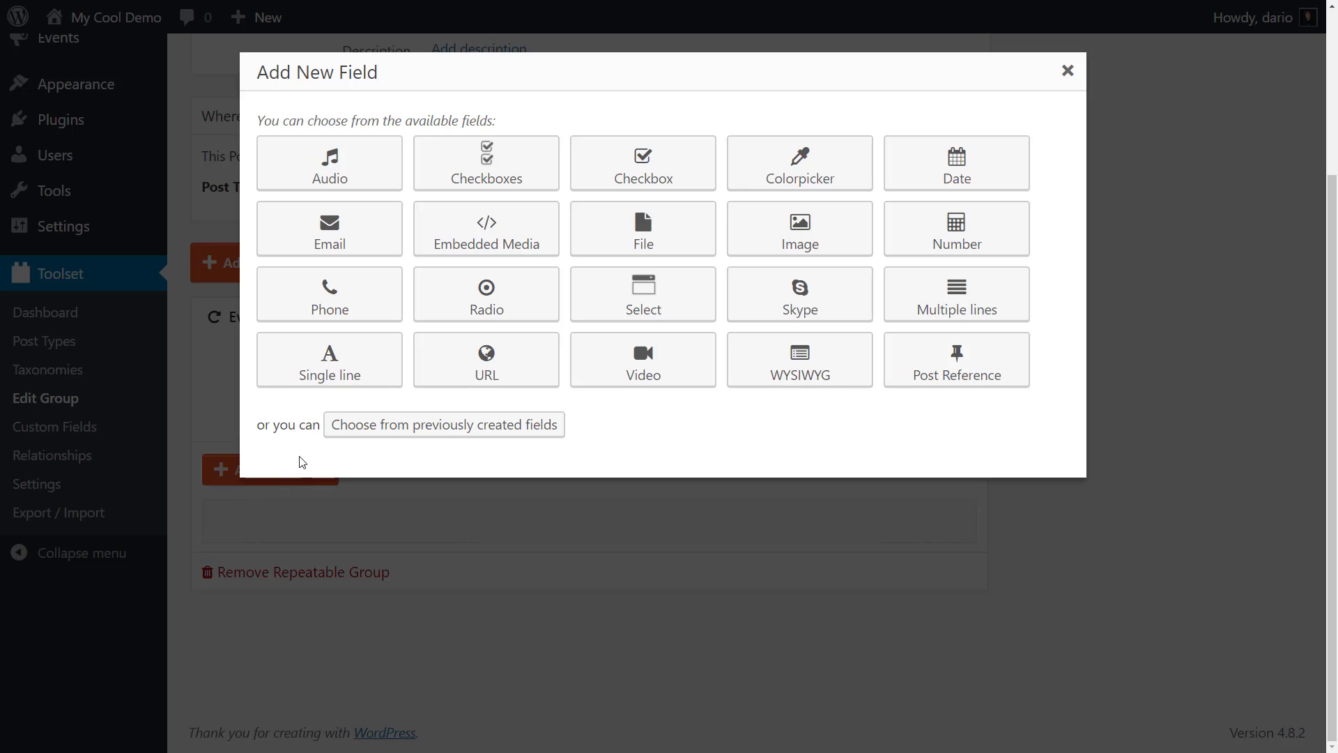
click(332, 371)
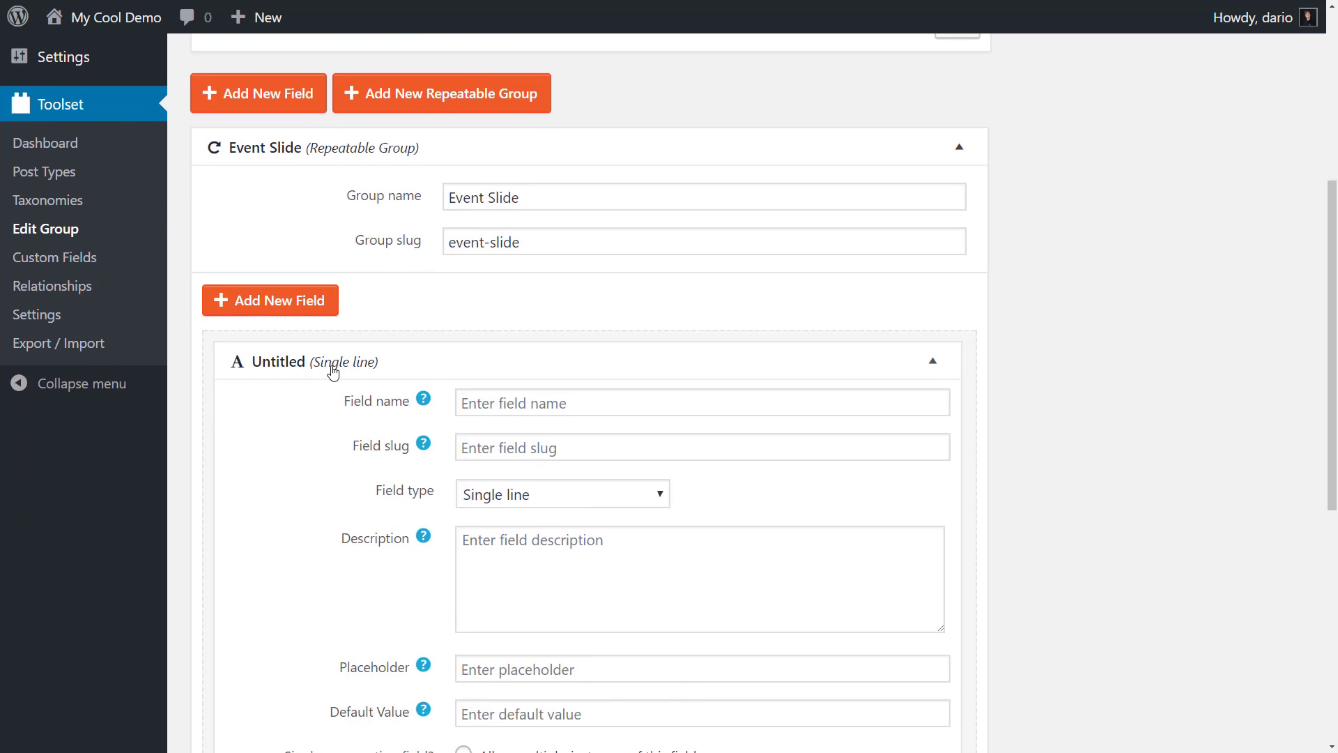
click(499, 116)
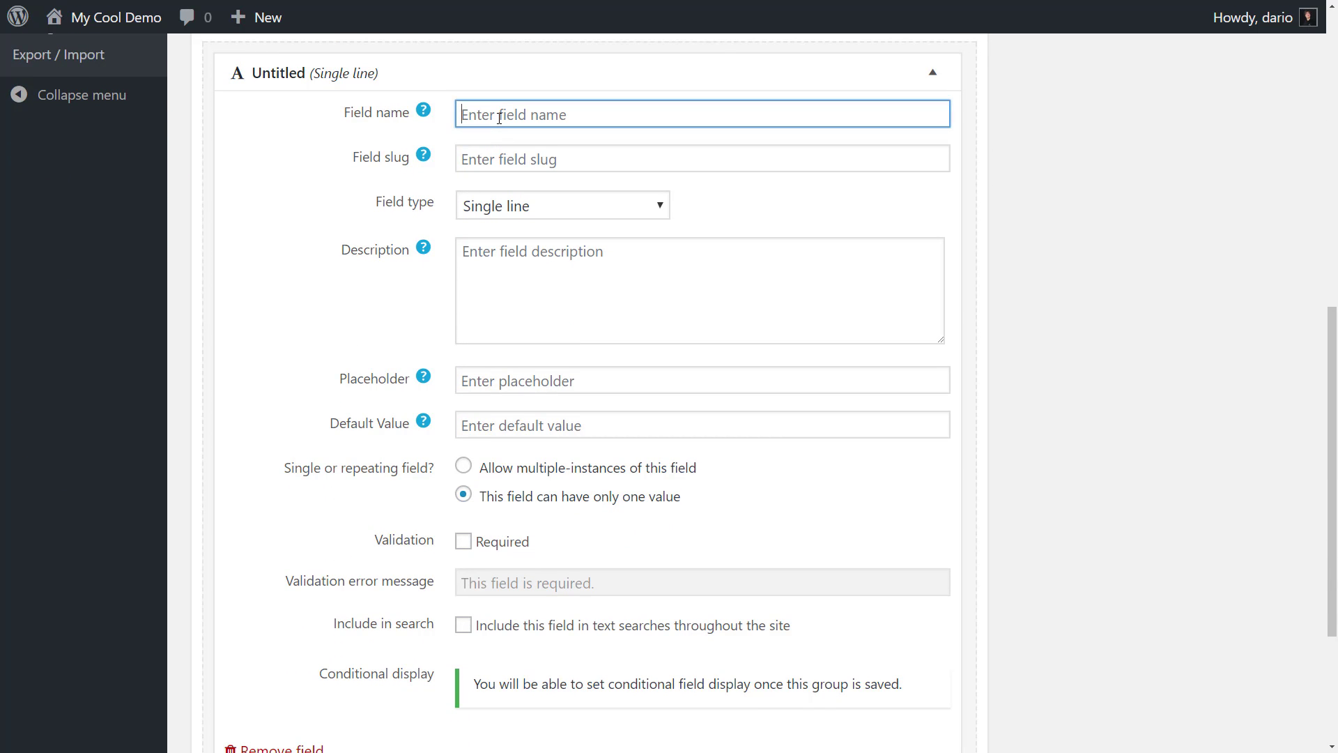
text(Slide Title)
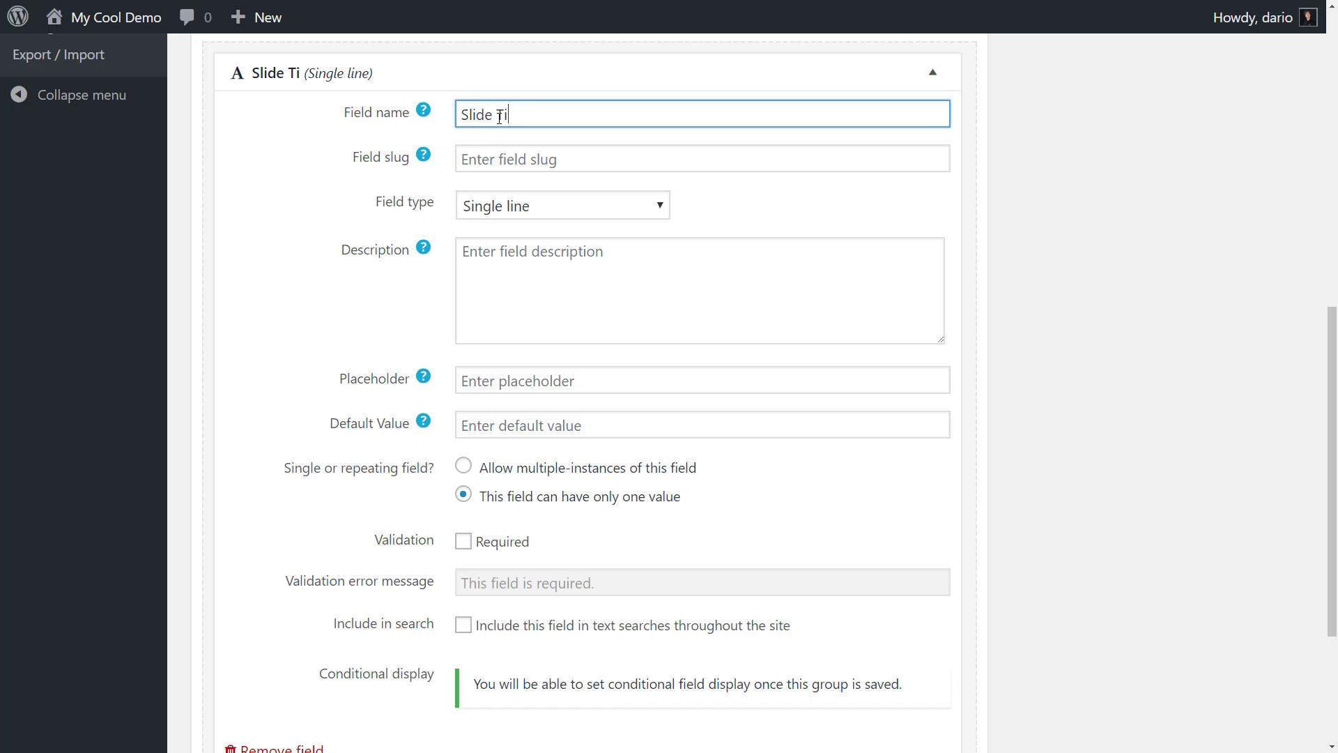
key(Tab)
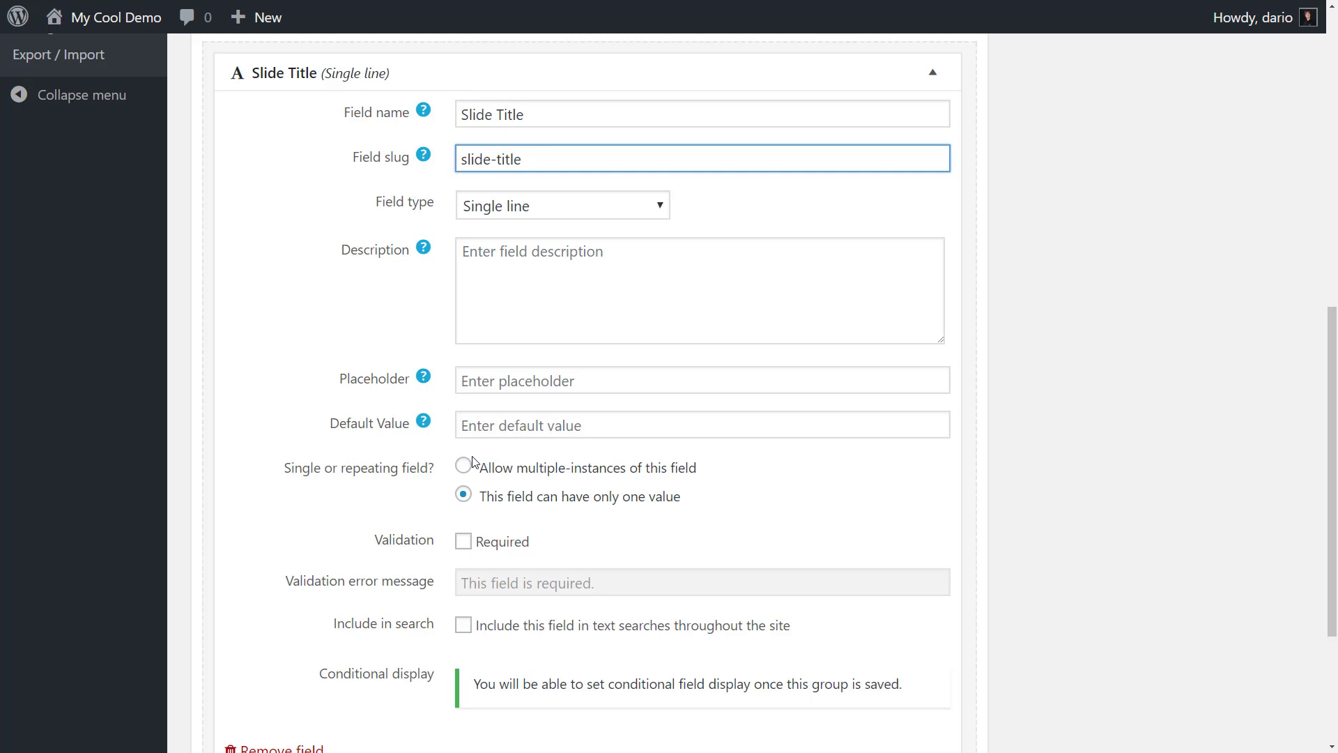
Step: Add an image field named "Slide Image" with the slug slide-image to the Event Slide repeatable group
scroll(463, 470, down, 3)
scroll(439, 487, up, 5)
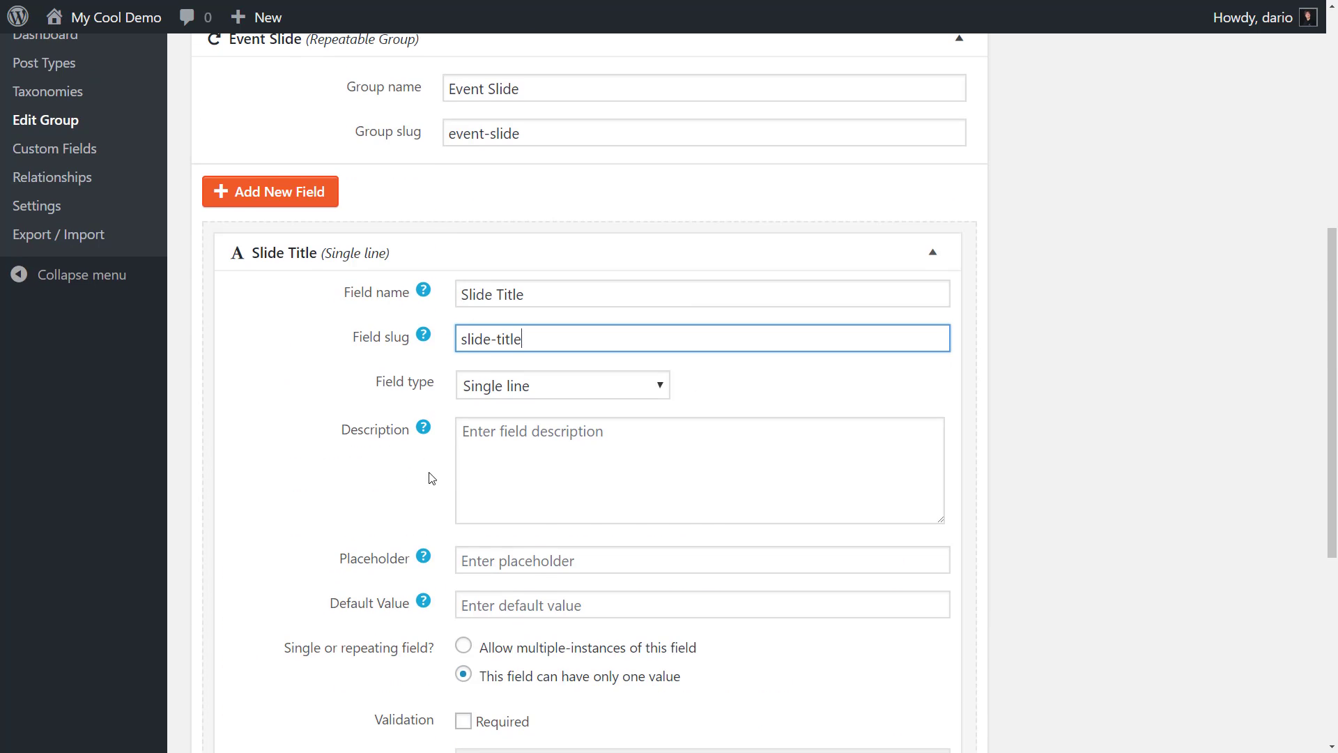
click(279, 188)
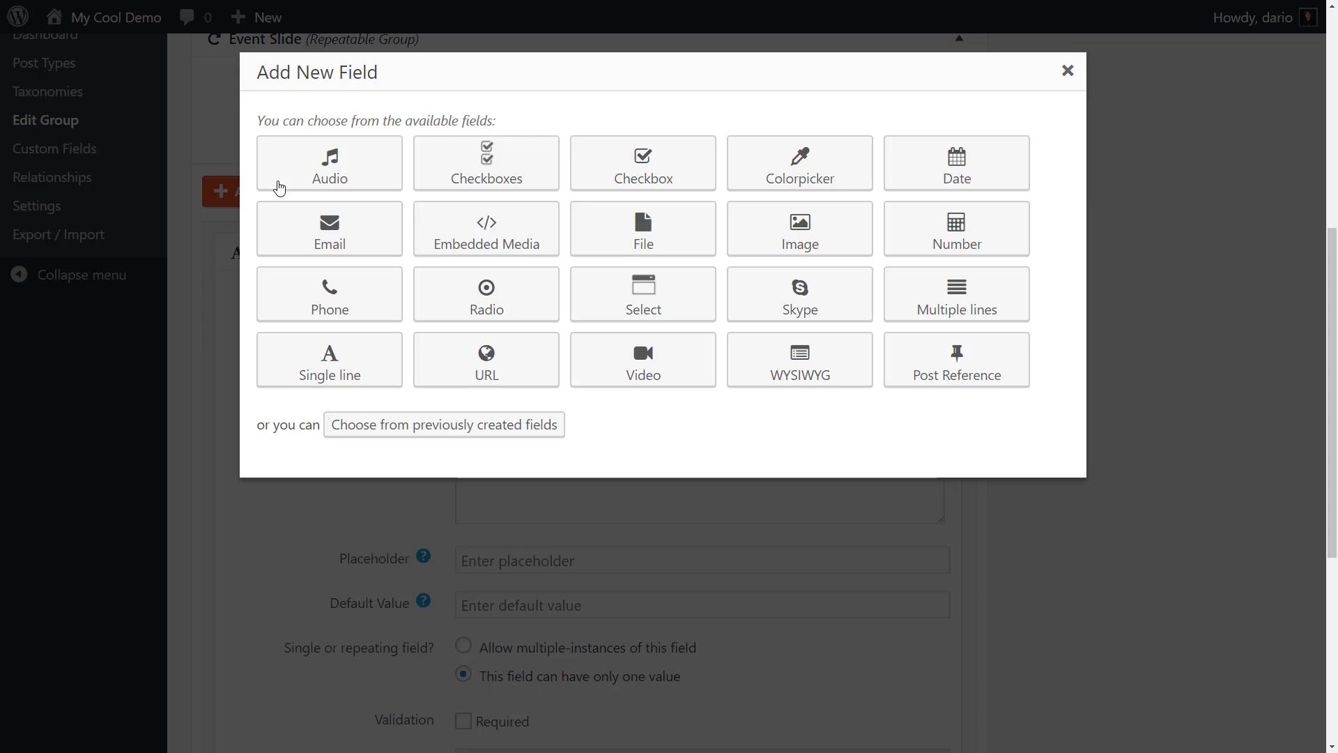
click(794, 228)
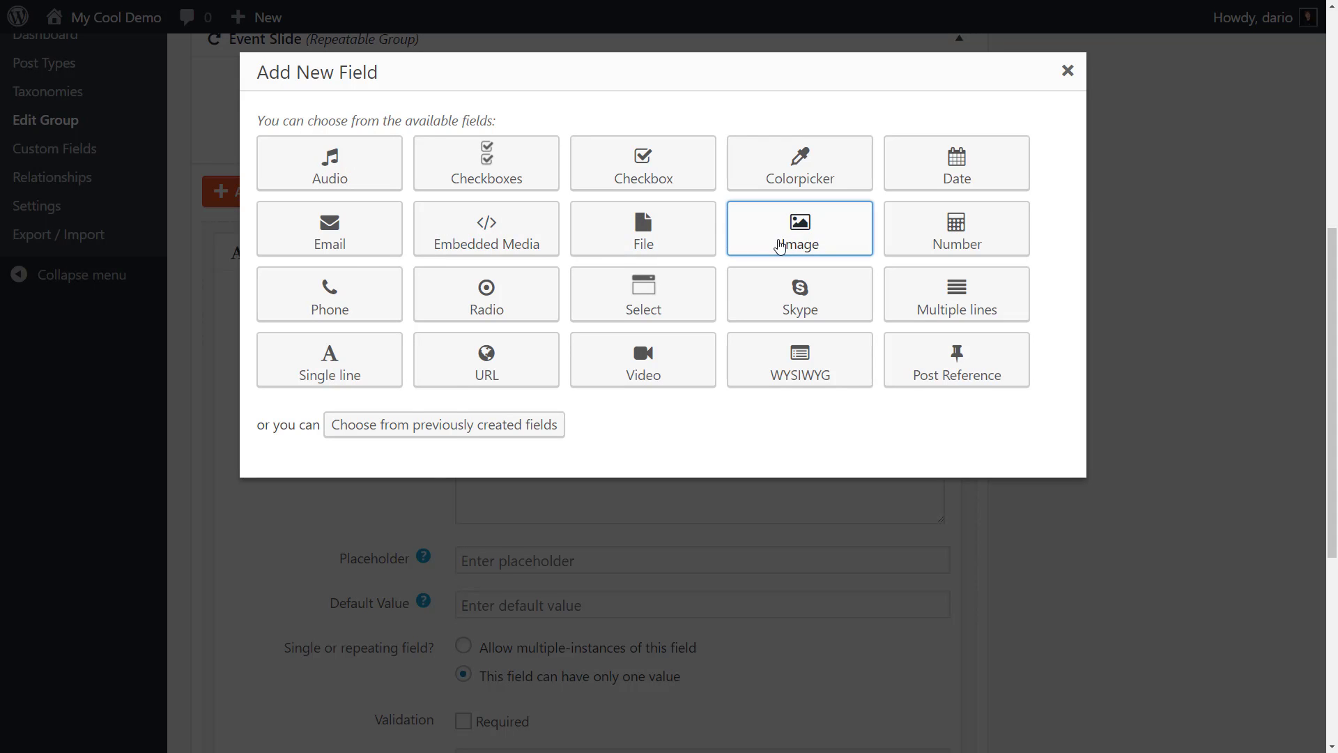
click(688, 116)
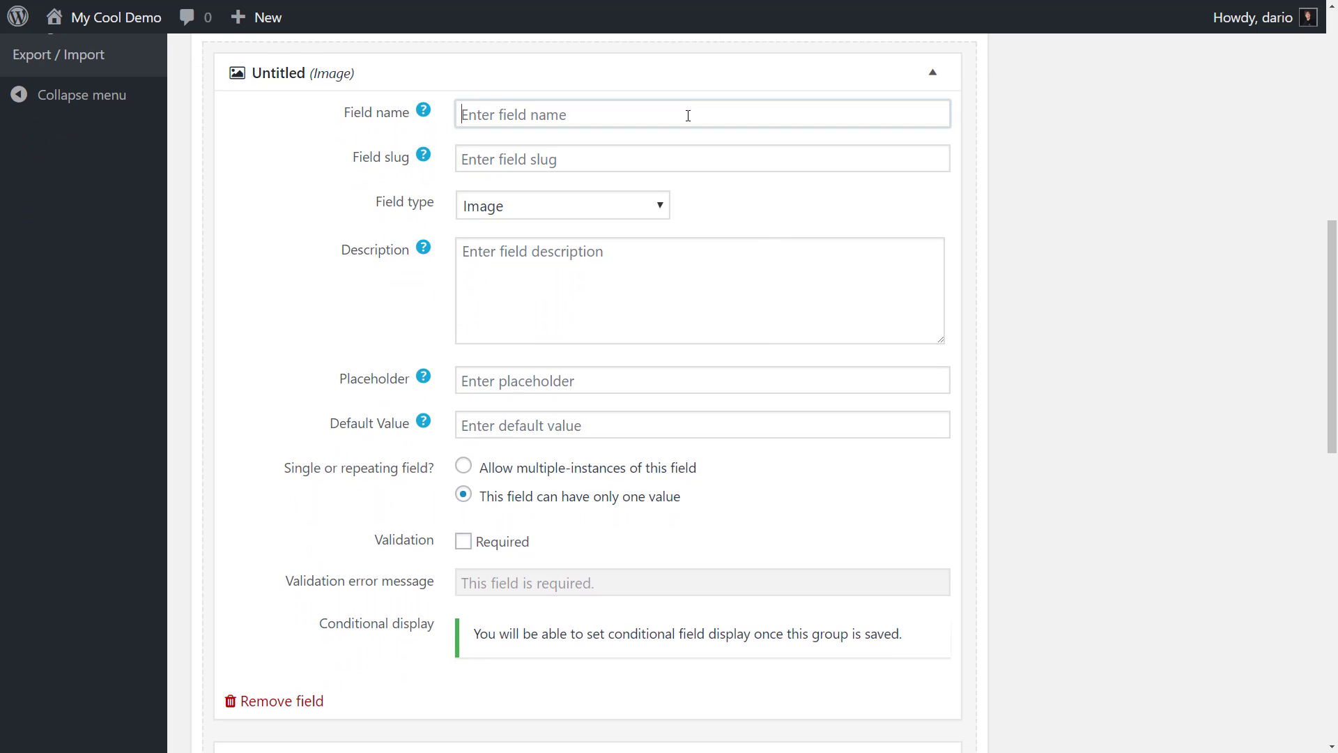
text(Slide )
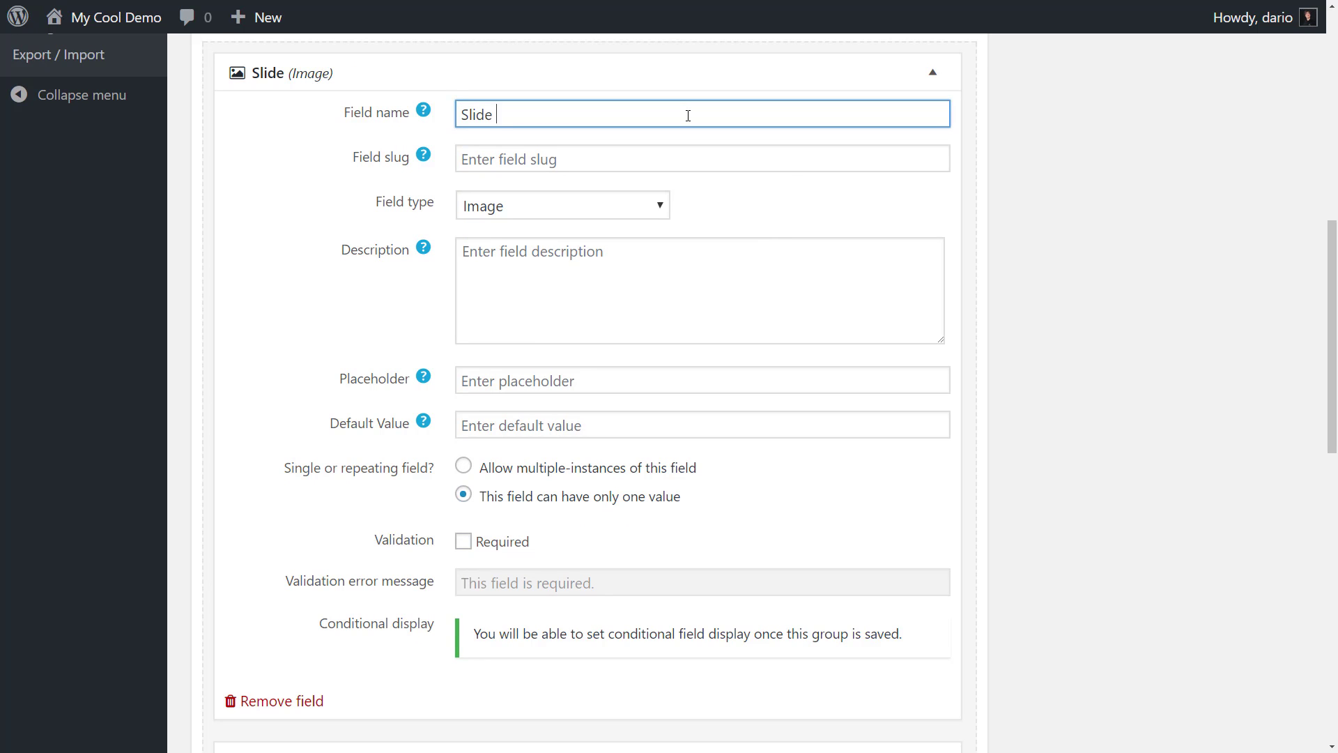
text(Image)
key(Tab)
Step: Add a URL field named "Slide Link" with the slug slide-link to the Event Slide repeatable group and save the field group
scroll(688, 116, up, 3)
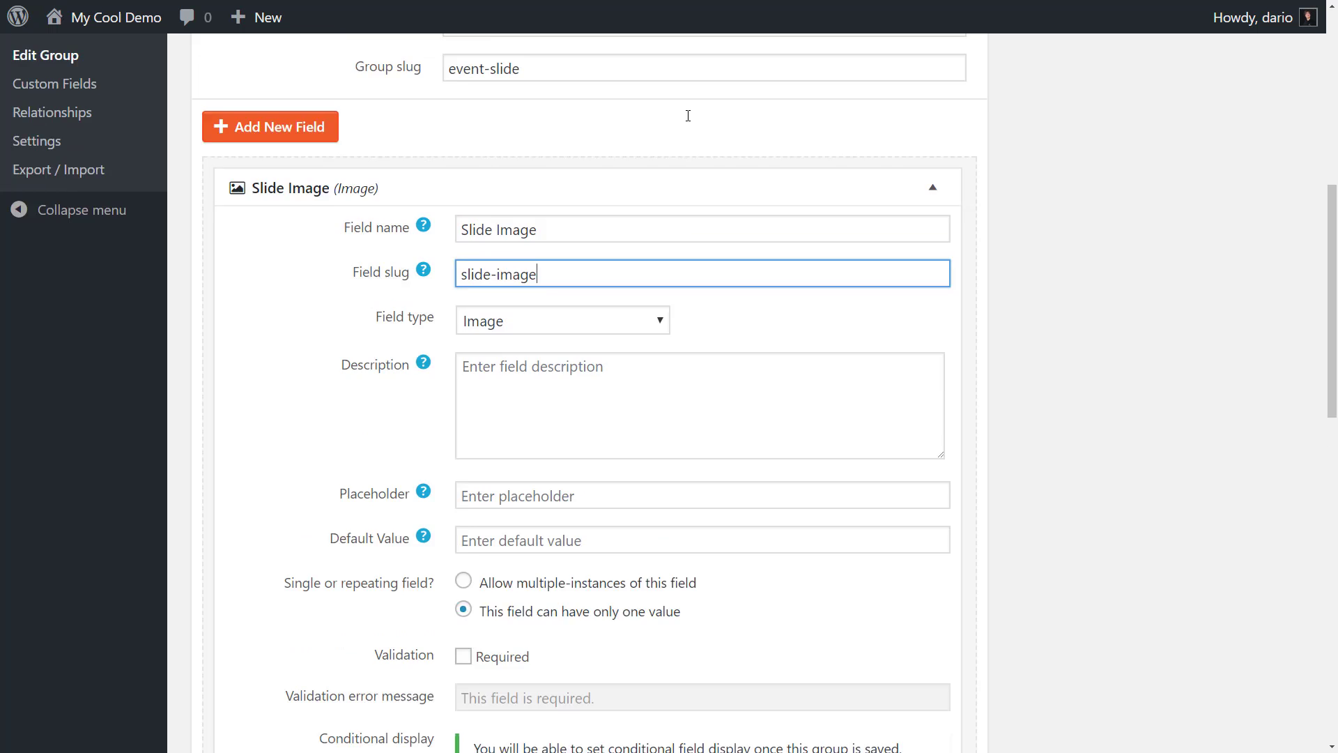
click(275, 234)
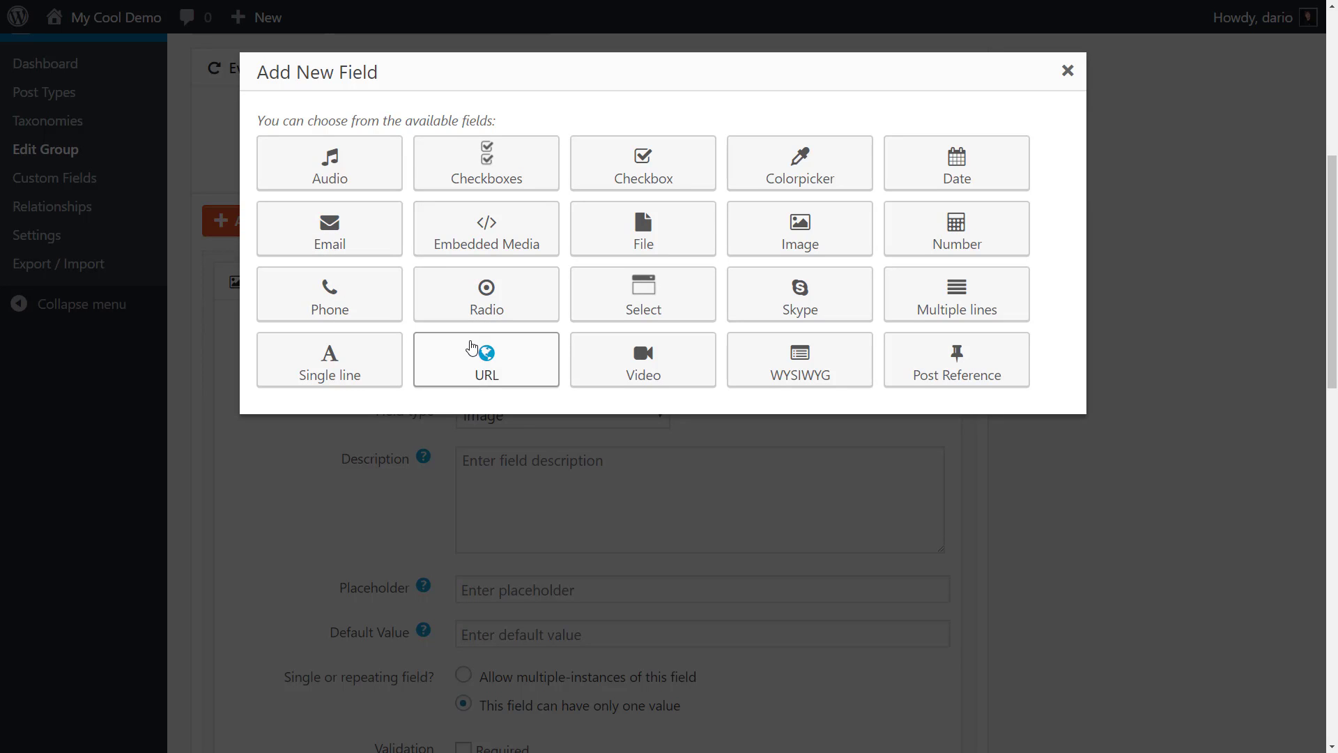
click(486, 356)
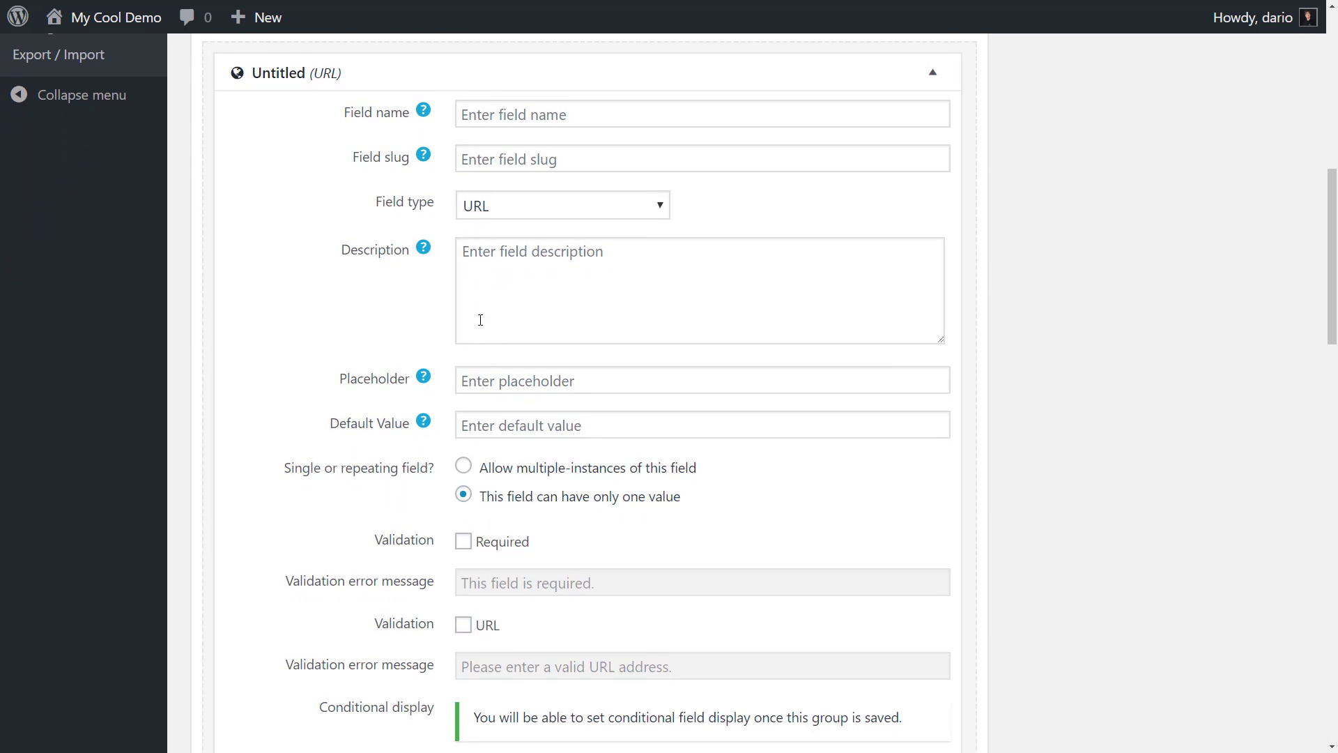
click(517, 117)
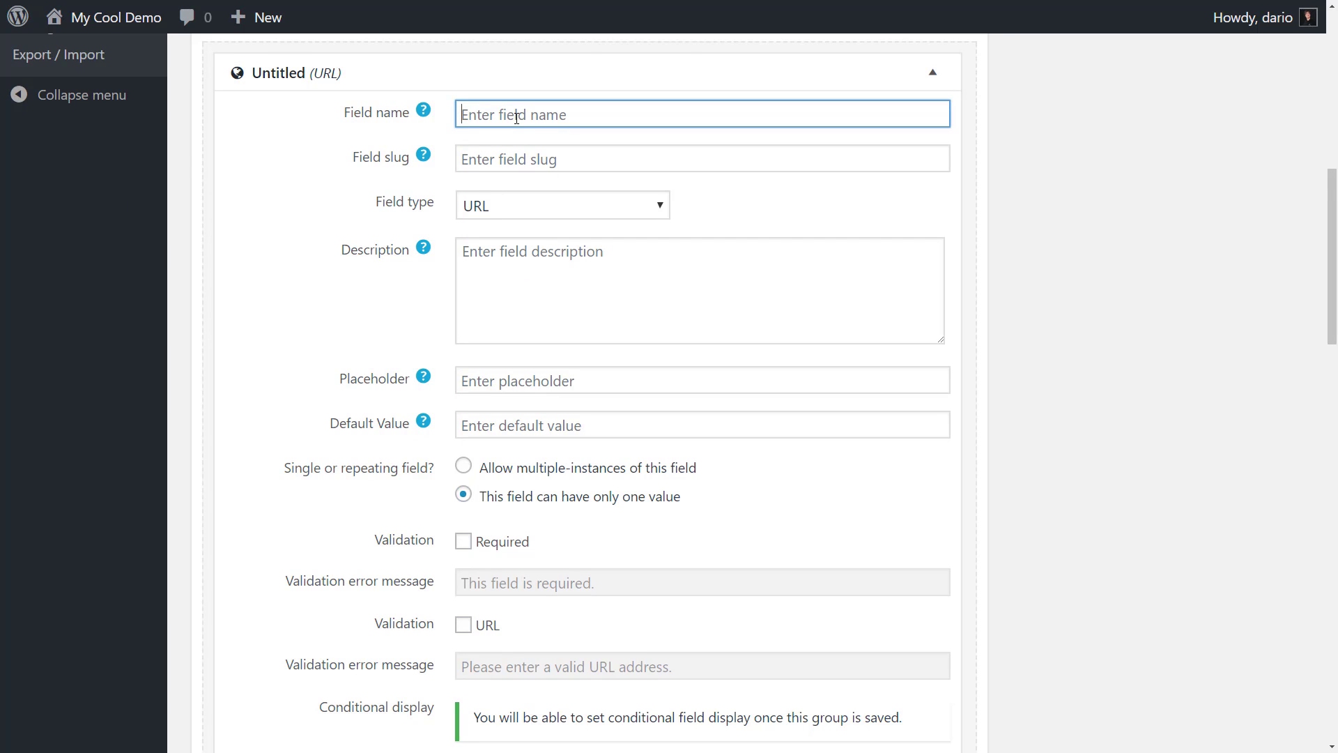
text(Slide Link)
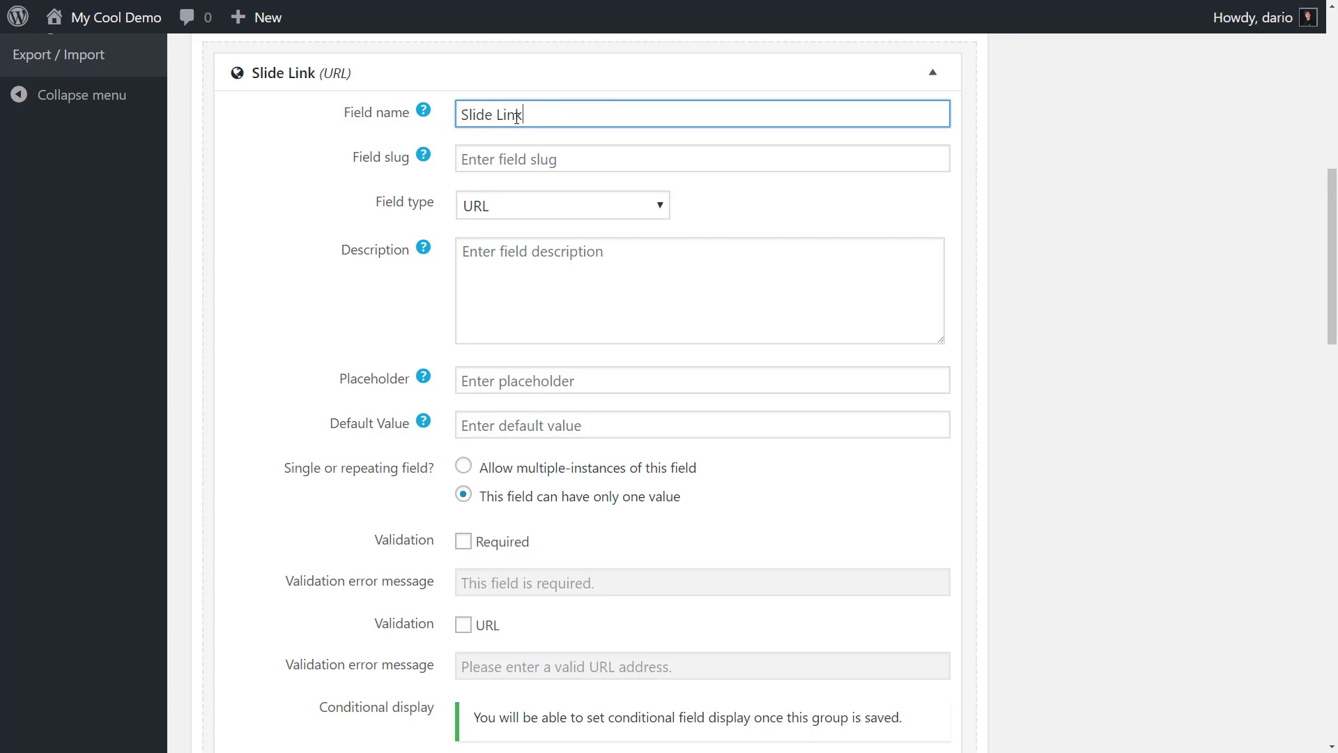
key(Tab)
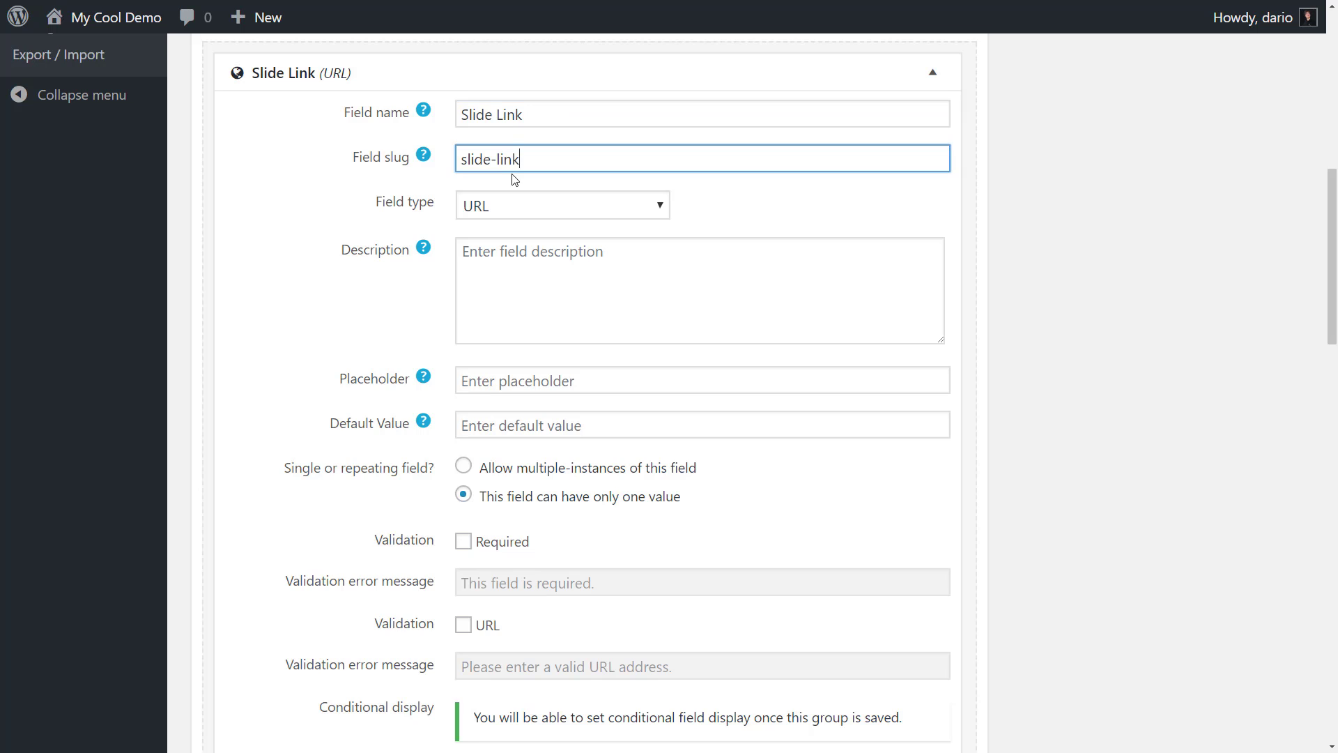
key(Return)
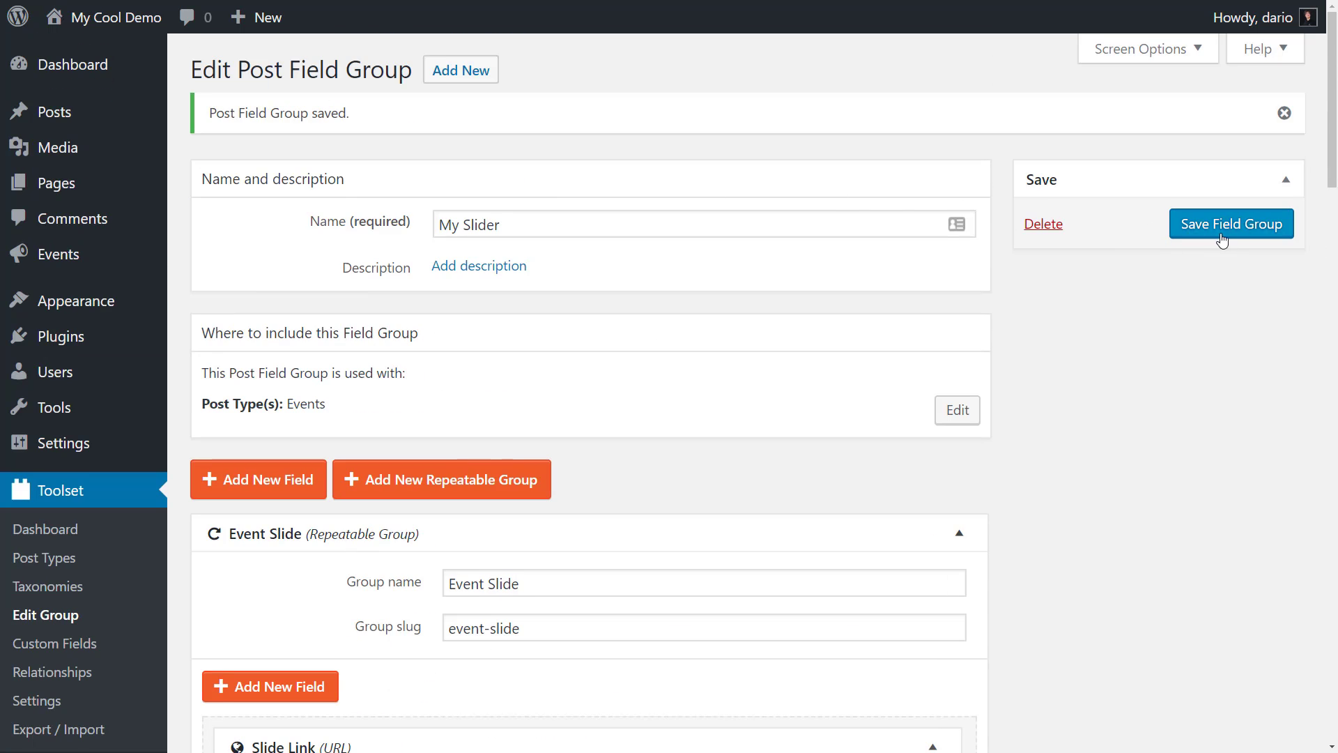
click(1223, 230)
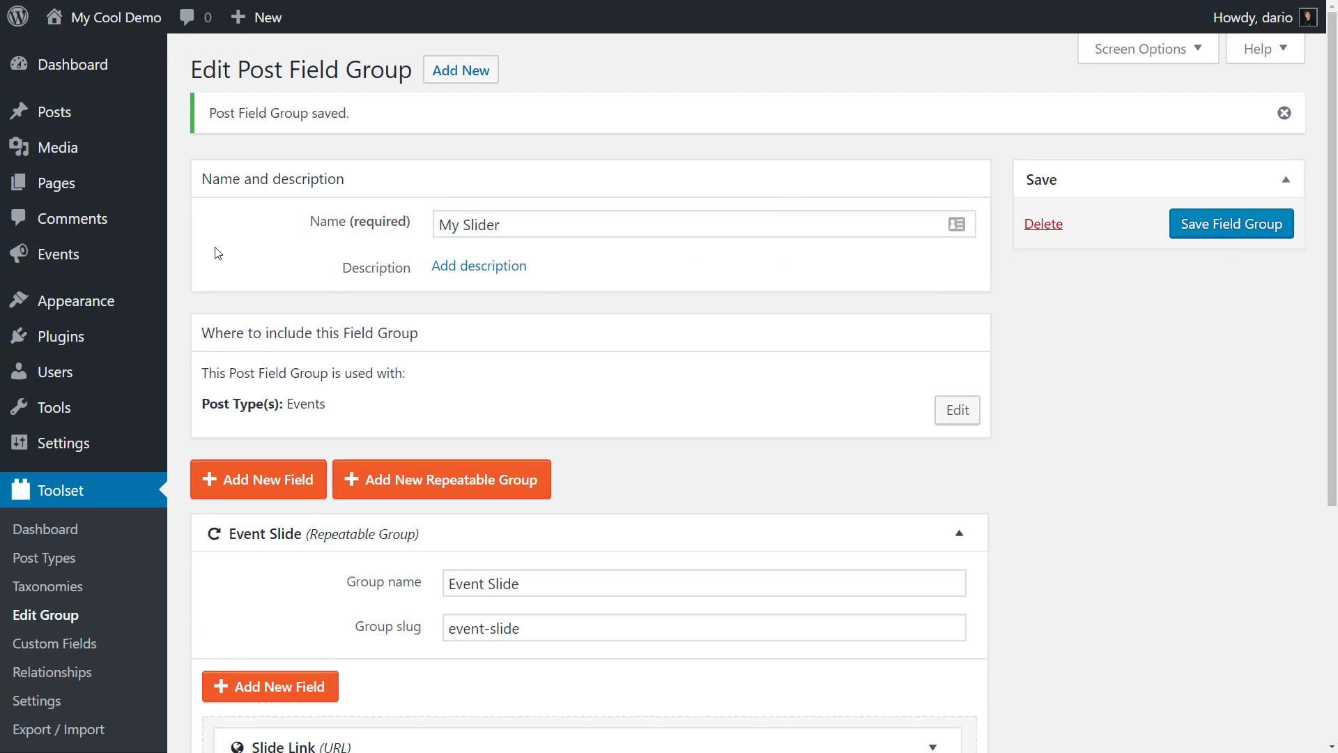
Step: Open the event "We Know Where We're Going" from the Events list for editing
click(84, 257)
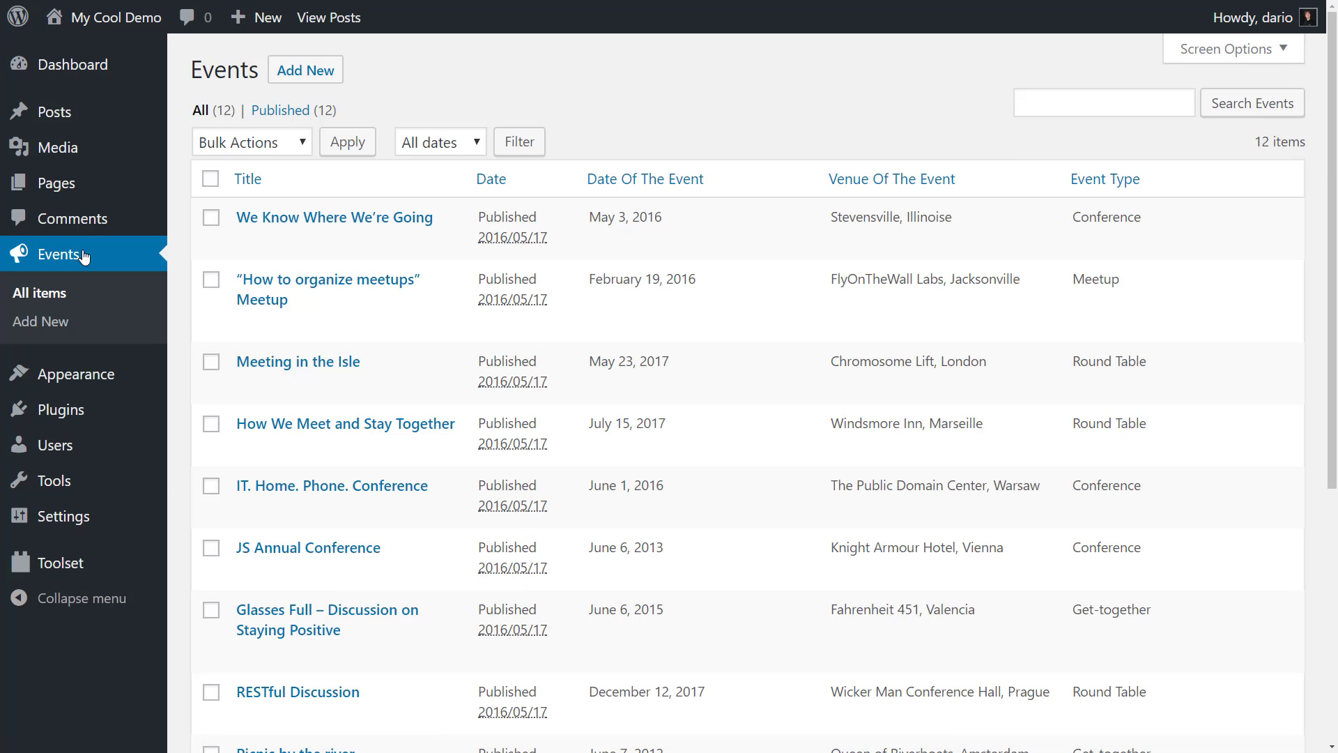
click(343, 223)
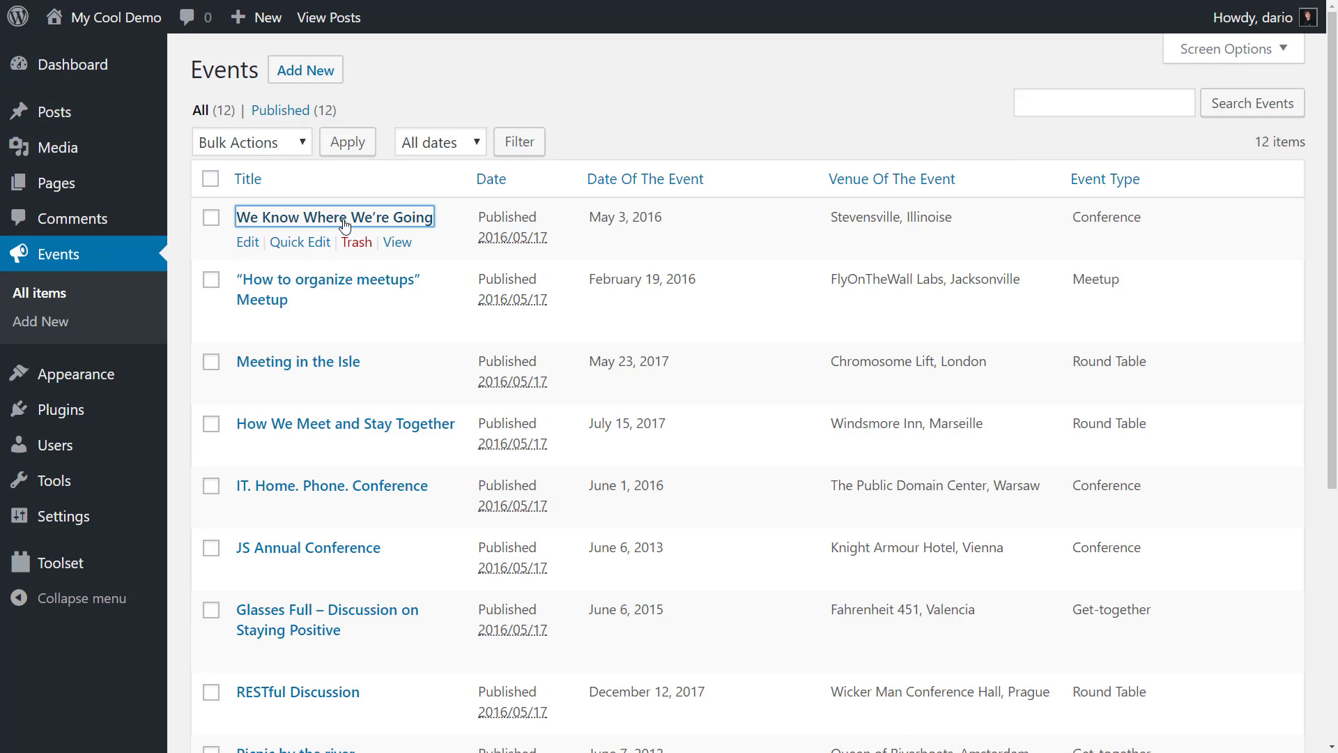
scroll(543, 202, down, 7)
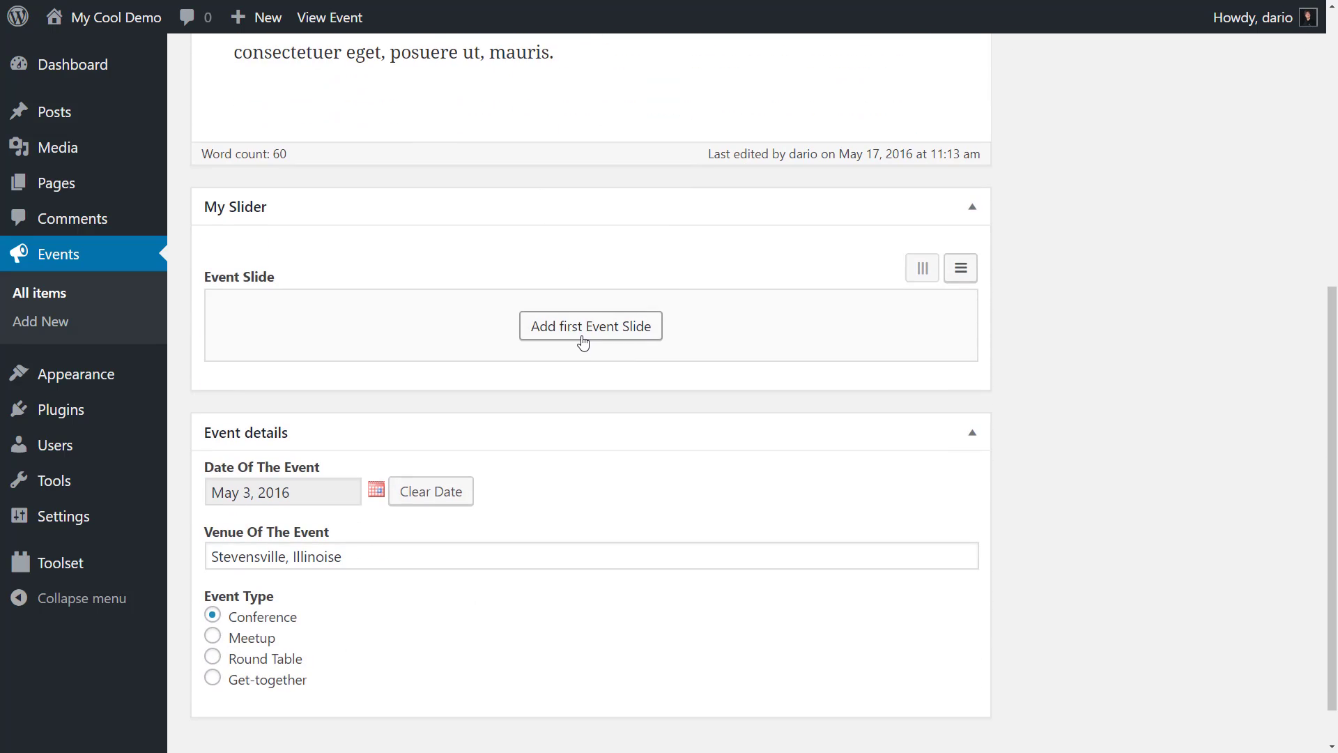
click(583, 342)
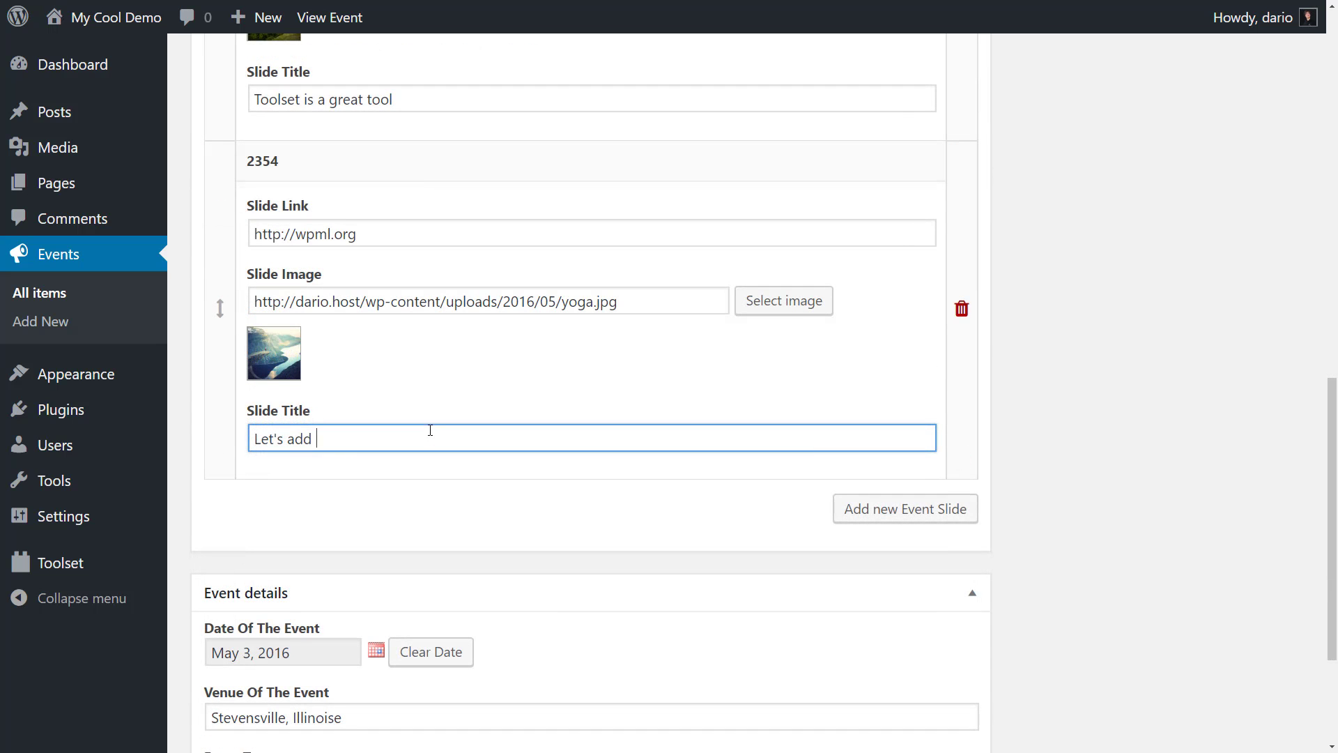
text(one more slide)
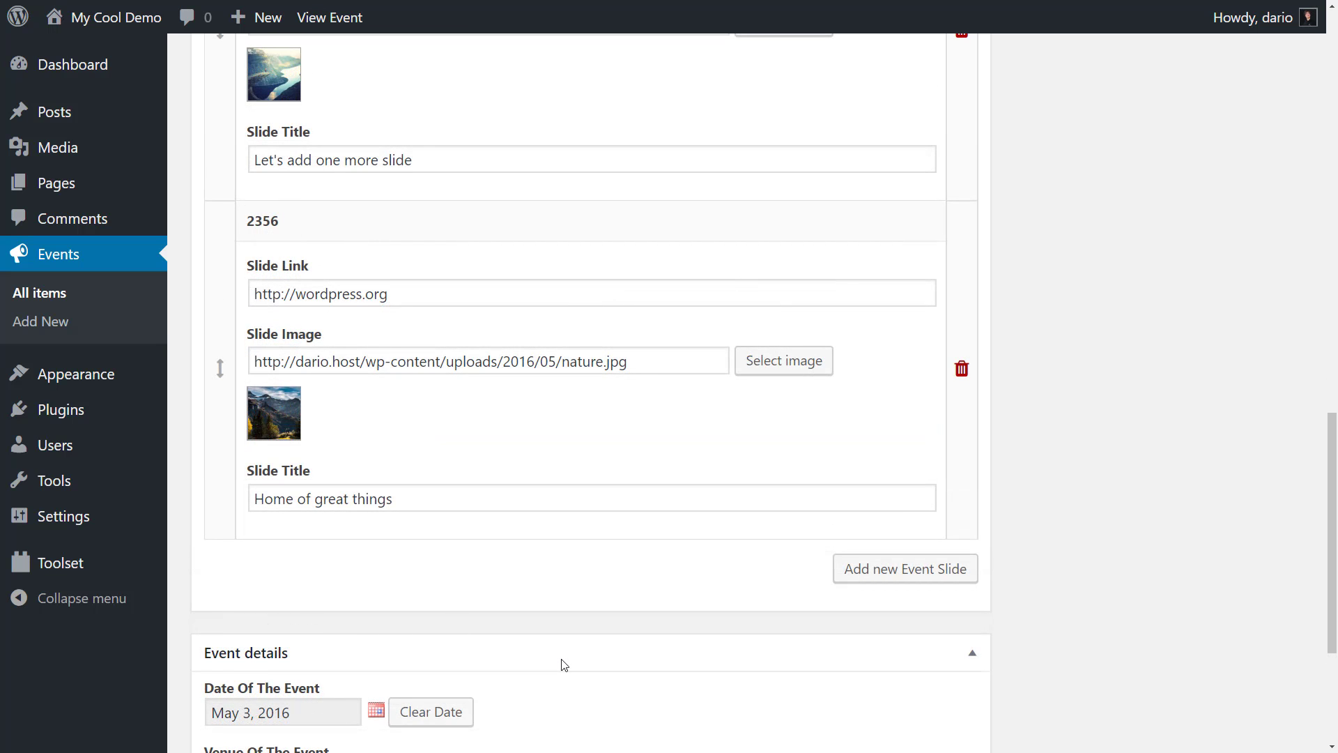
Step: Reorder the event slides to wpml.org, wordpress.org and wp-types.com, and delete the wordpress.org slide
scroll(564, 664, up, 6)
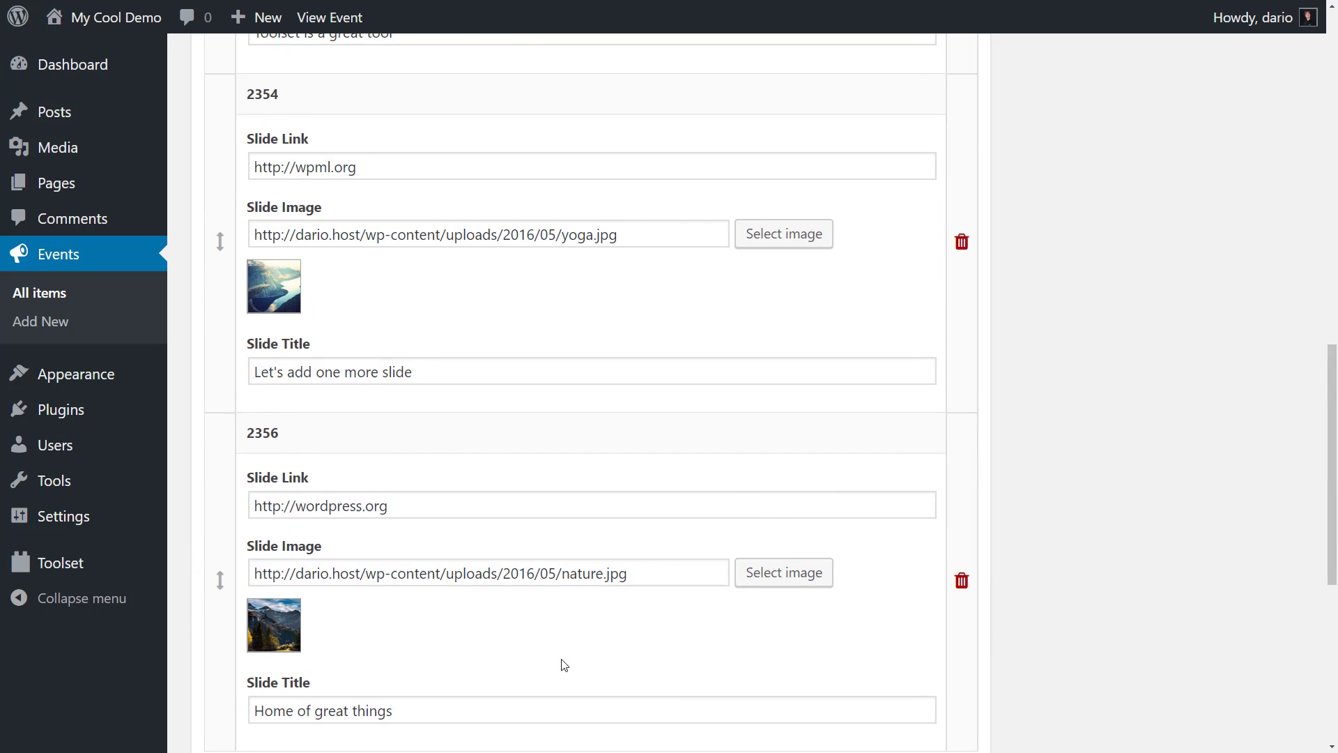
scroll(562, 662, up, 2)
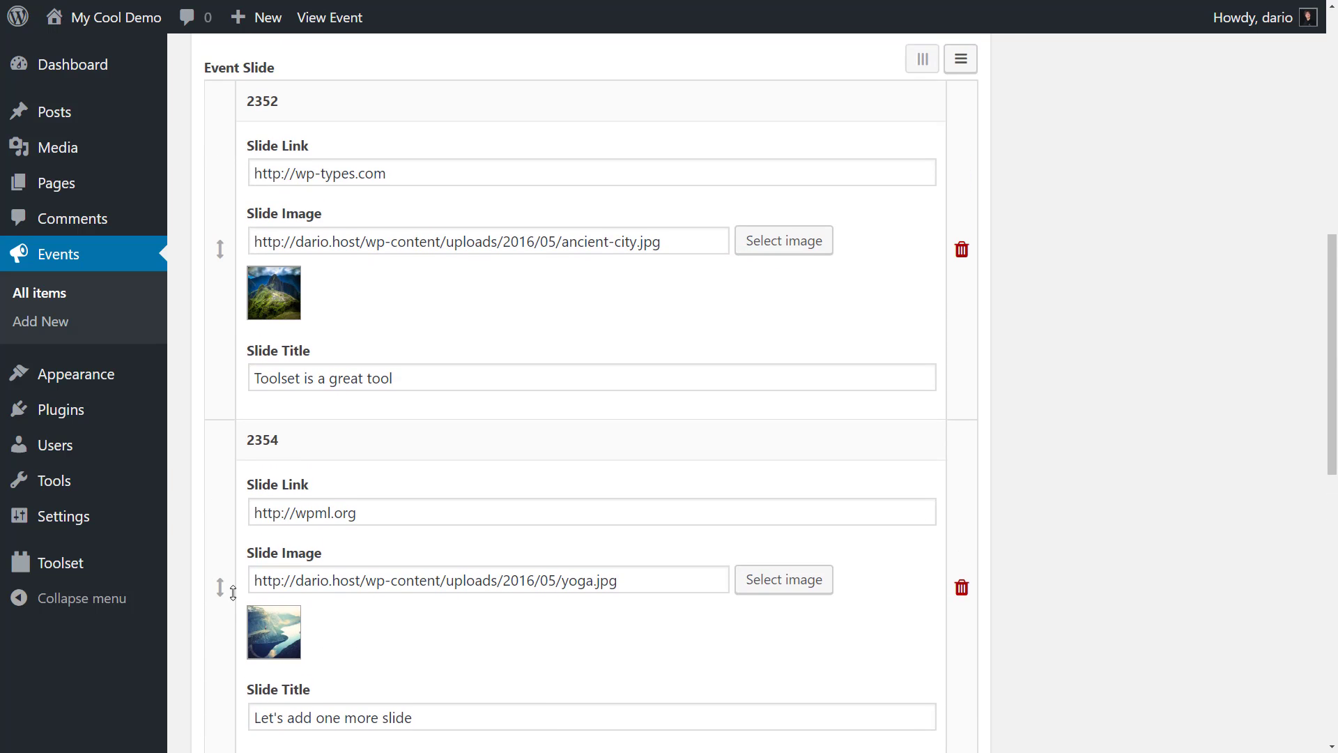
drag(223, 573, 220, 218)
scroll(223, 442, down, 5)
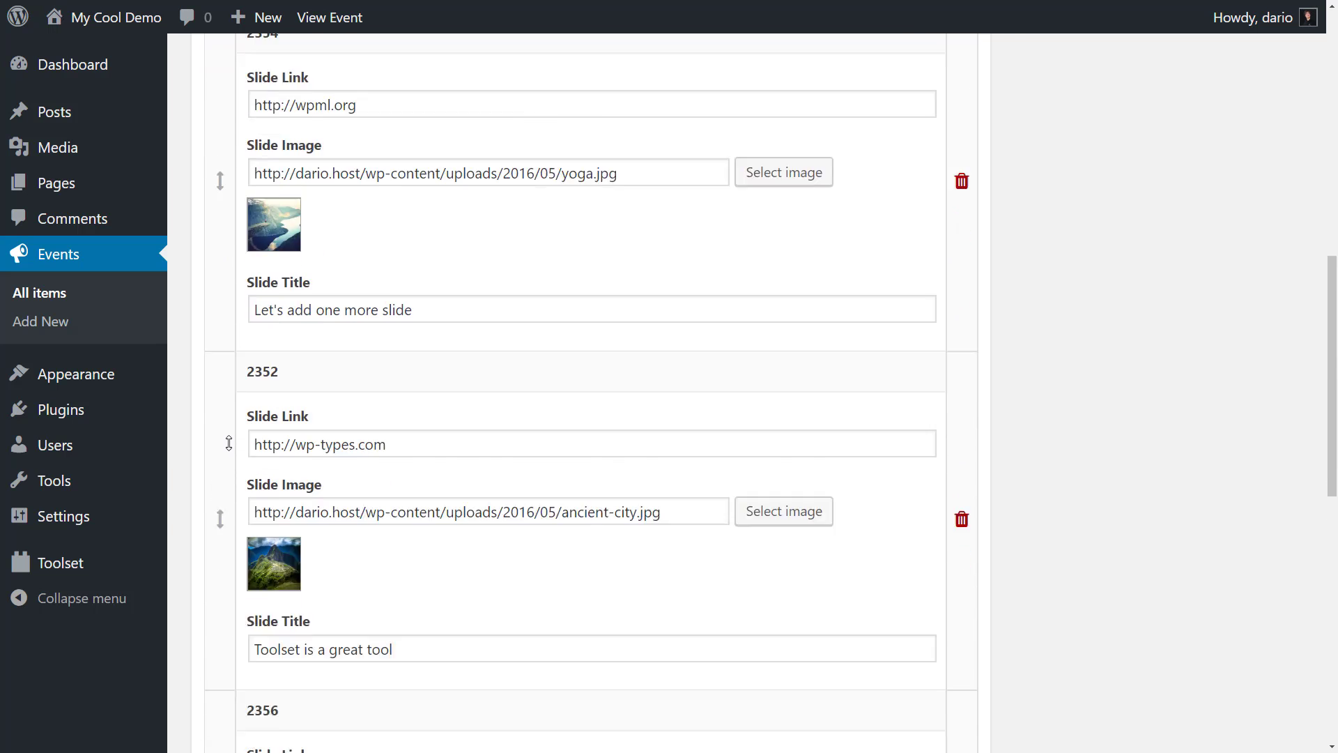
drag(221, 528, 219, 273)
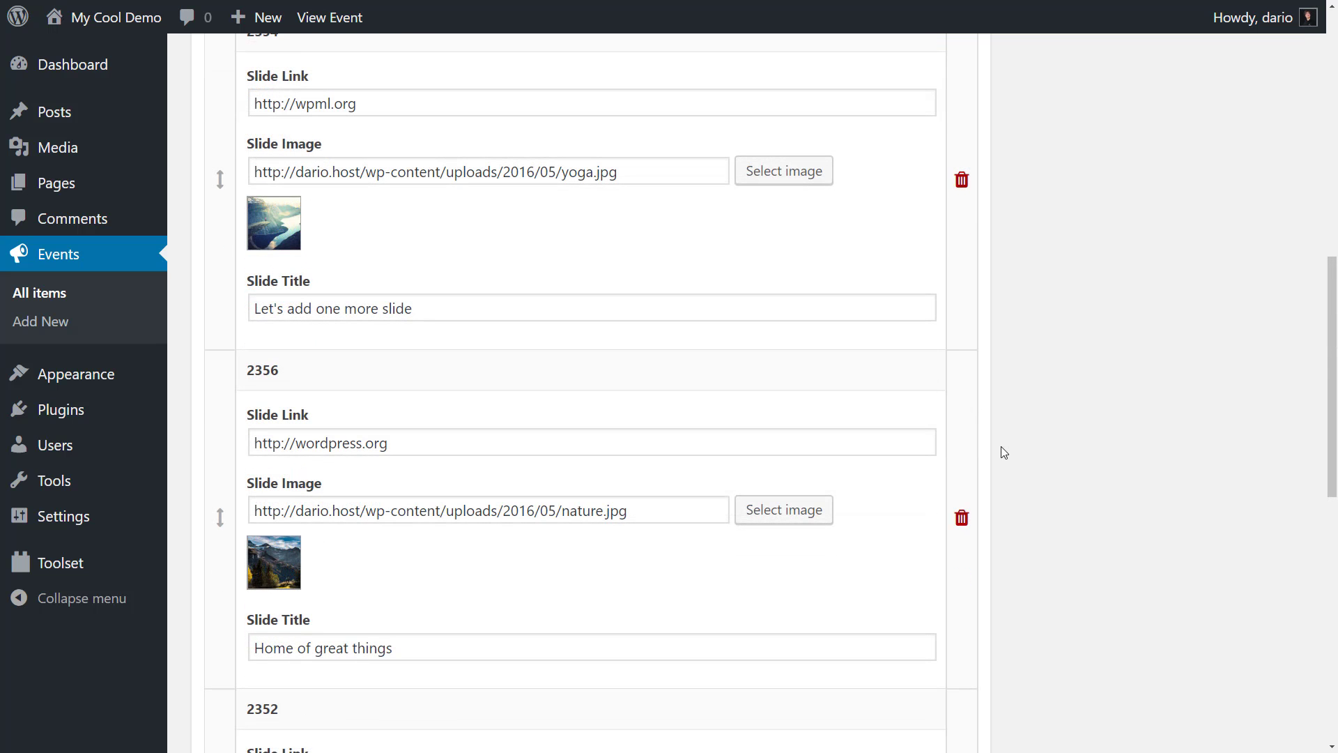
click(962, 517)
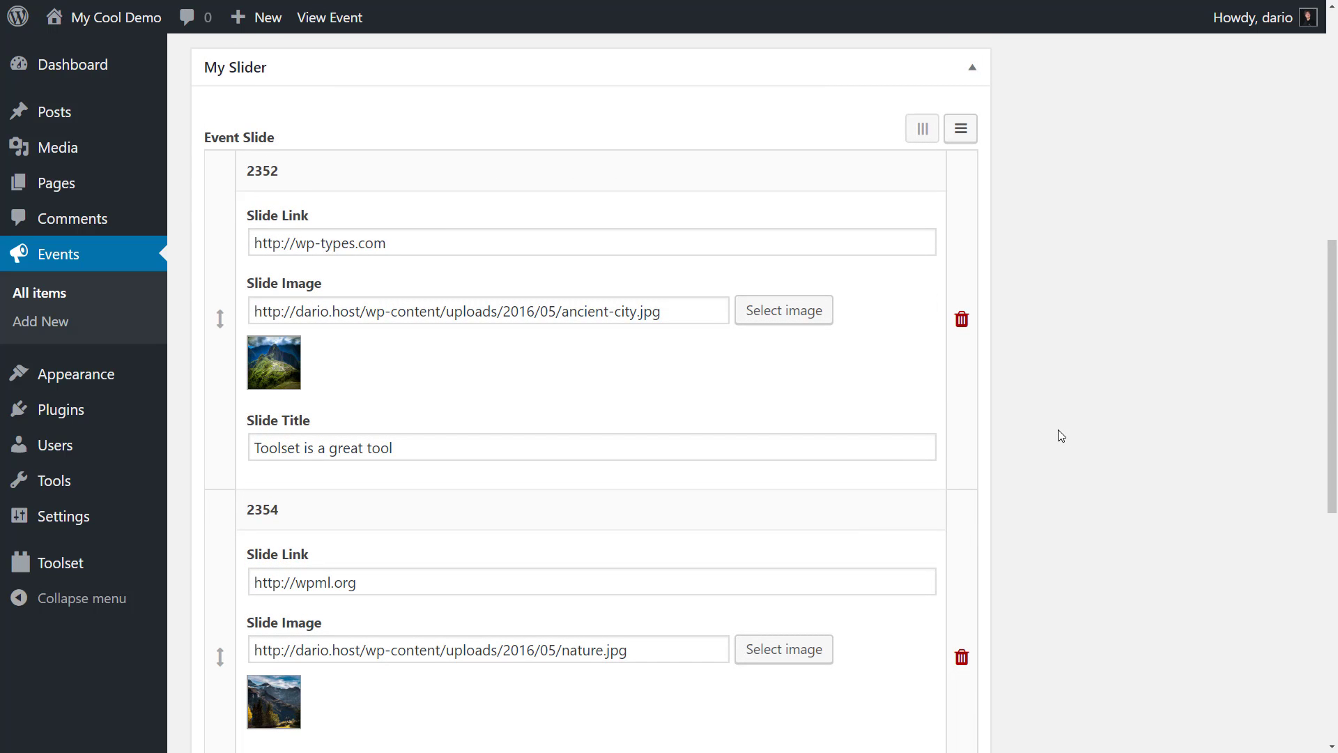
Step: Switch the Event Slide entries in the My Slider group to the horizontal column layout
scroll(1060, 436, down, 3)
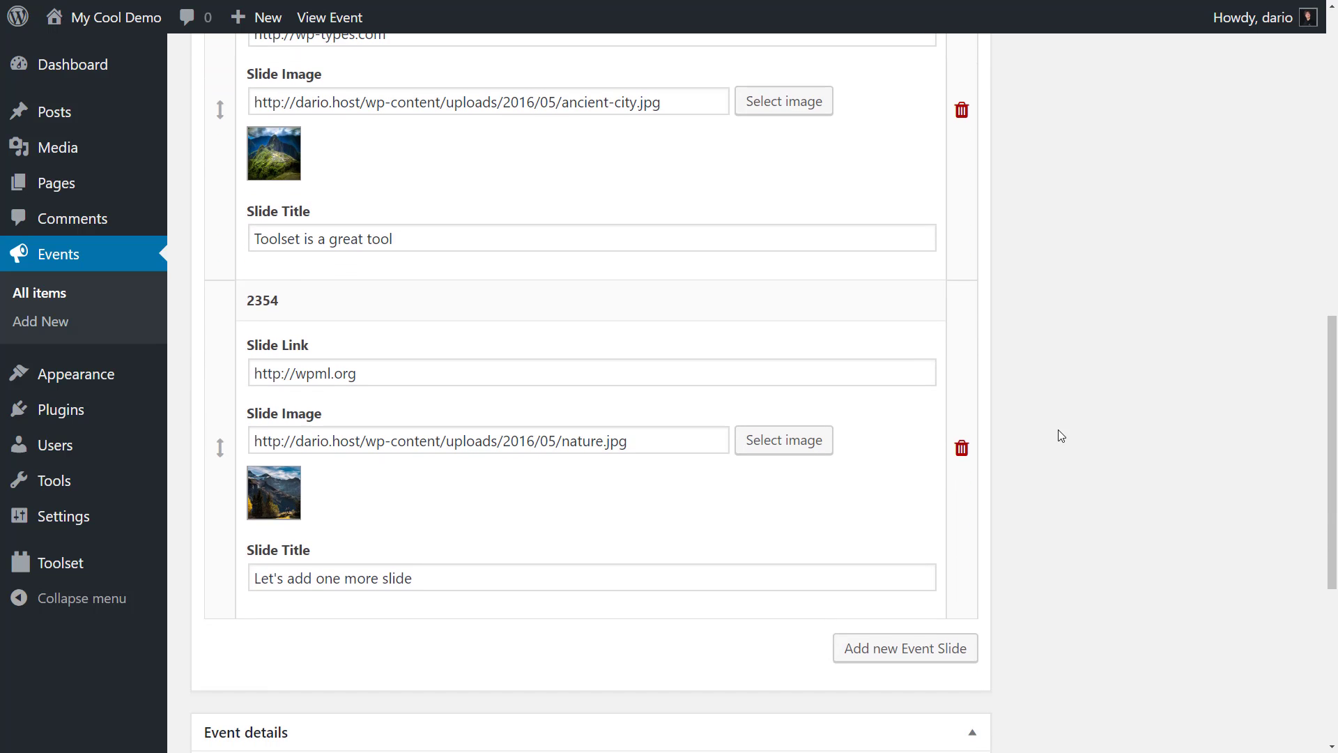
scroll(1061, 436, up, 4)
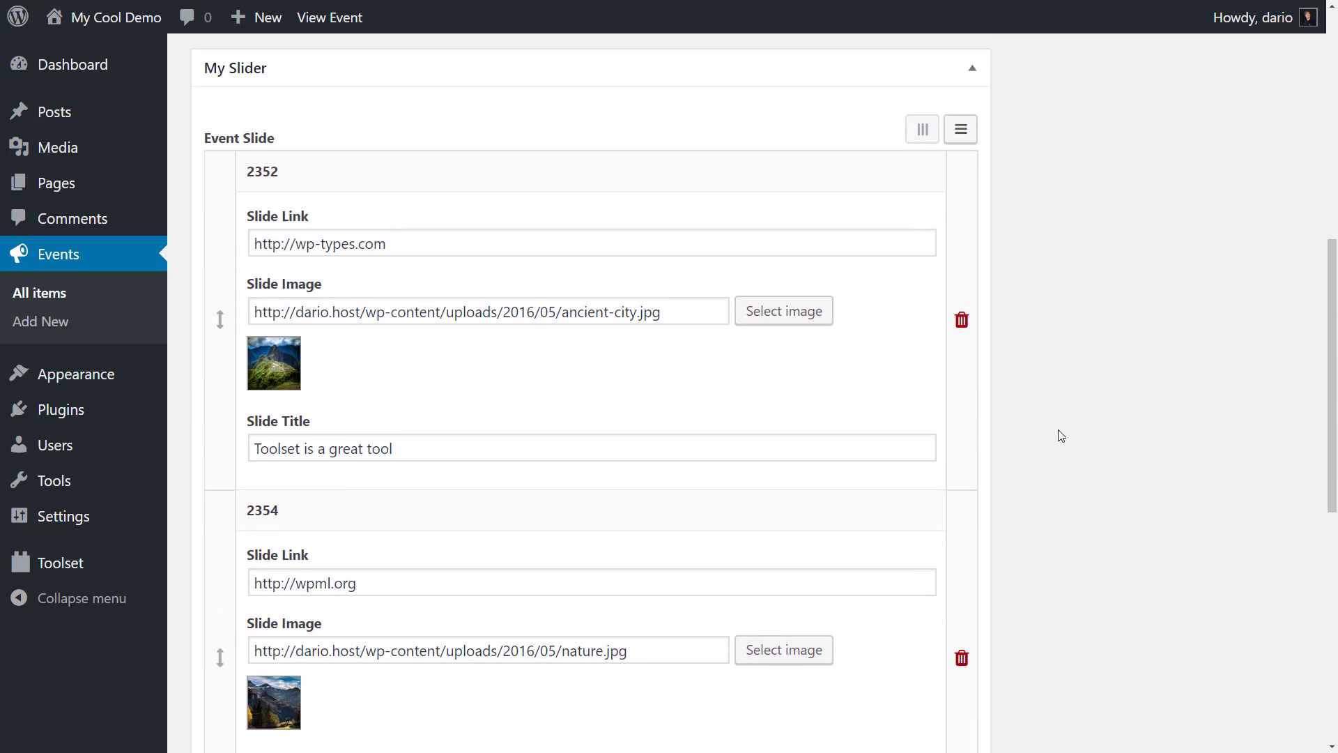
click(961, 201)
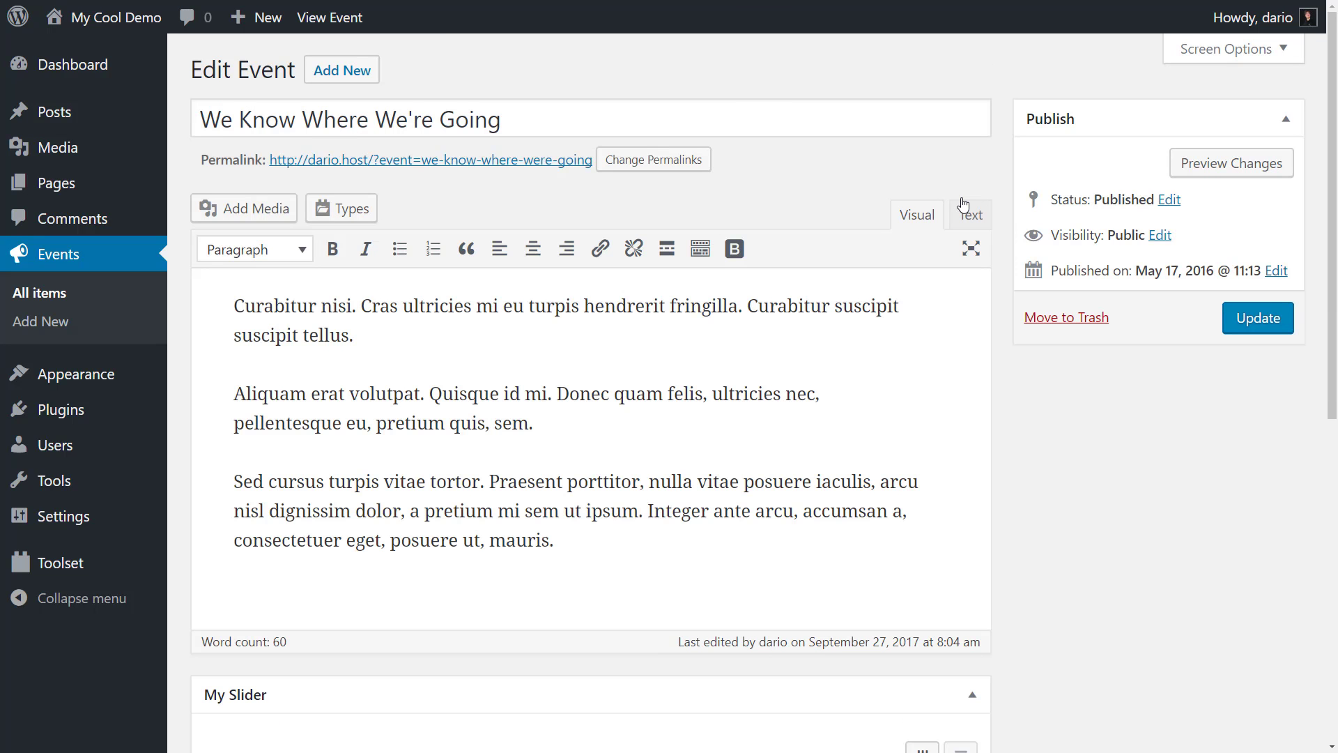
scroll(1004, 229, down, 8)
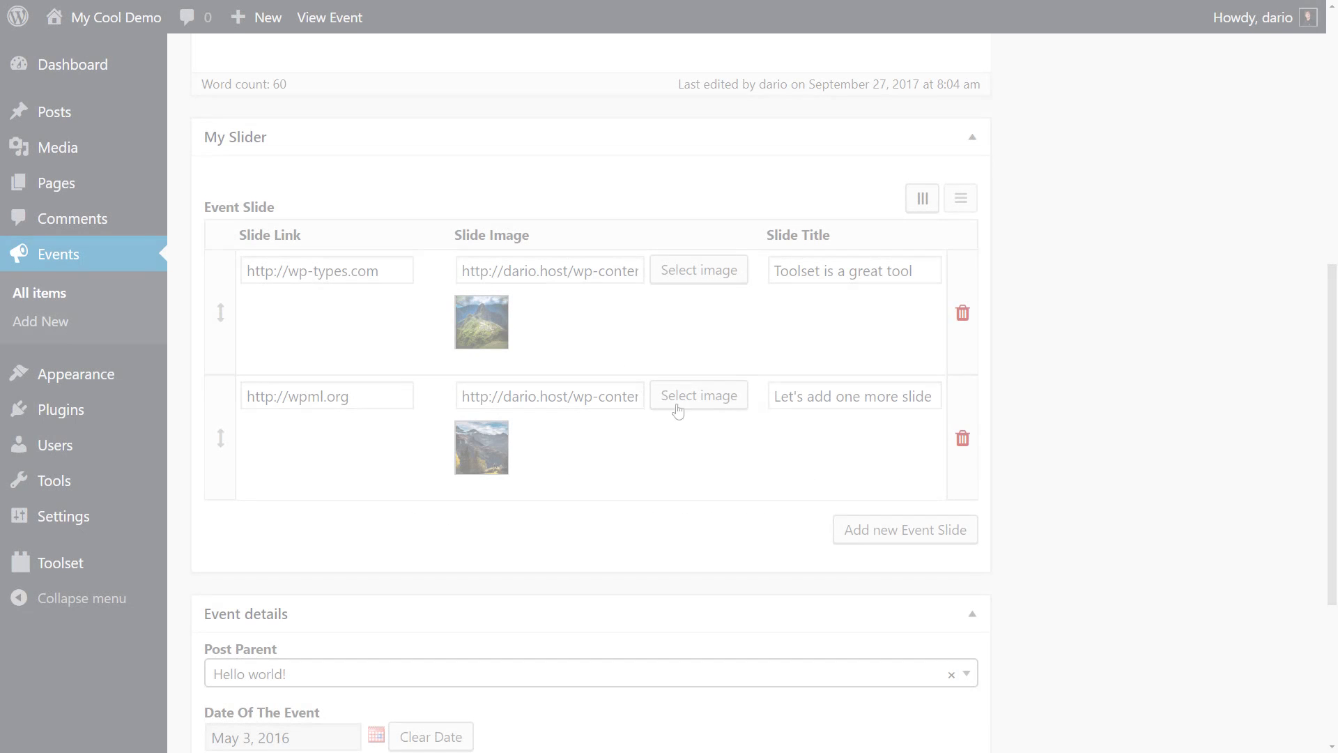
Step: Open the Event details field group in Toolset's custom fields and add a Post Reference field
mouse_move(90, 558)
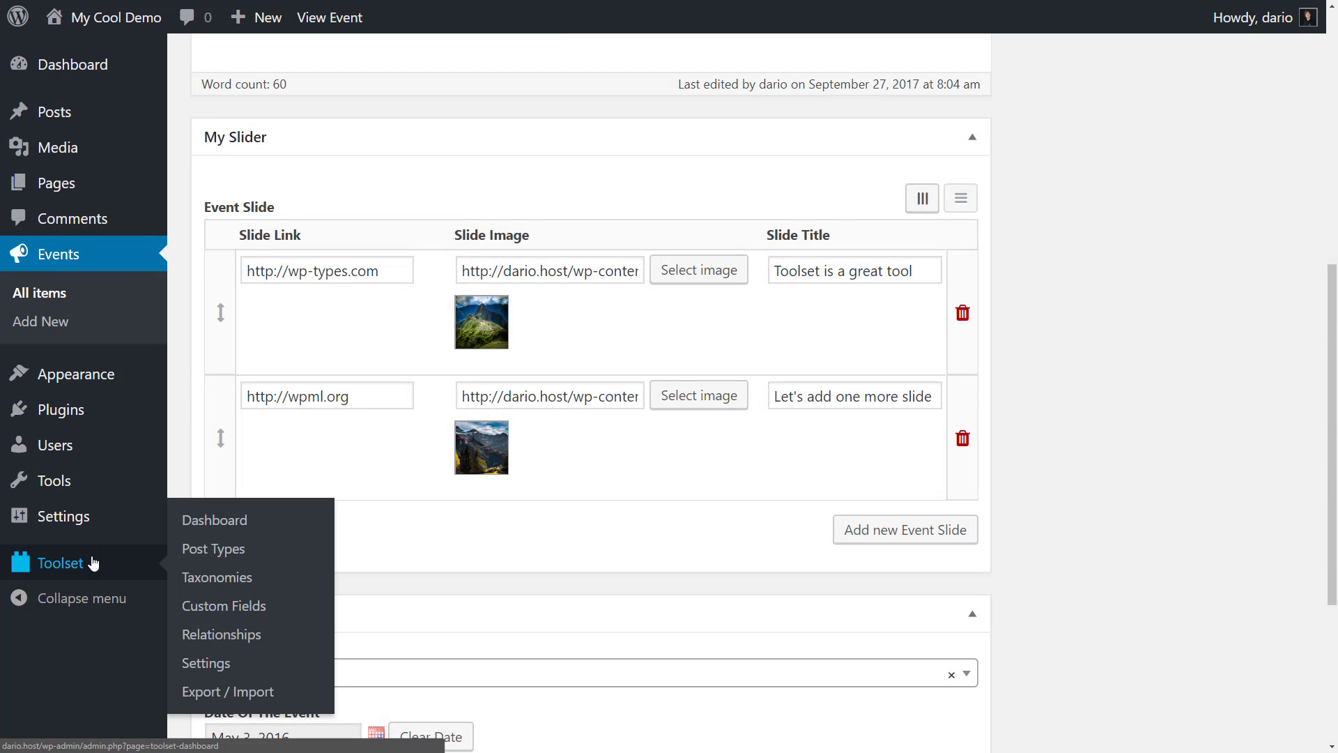
click(217, 612)
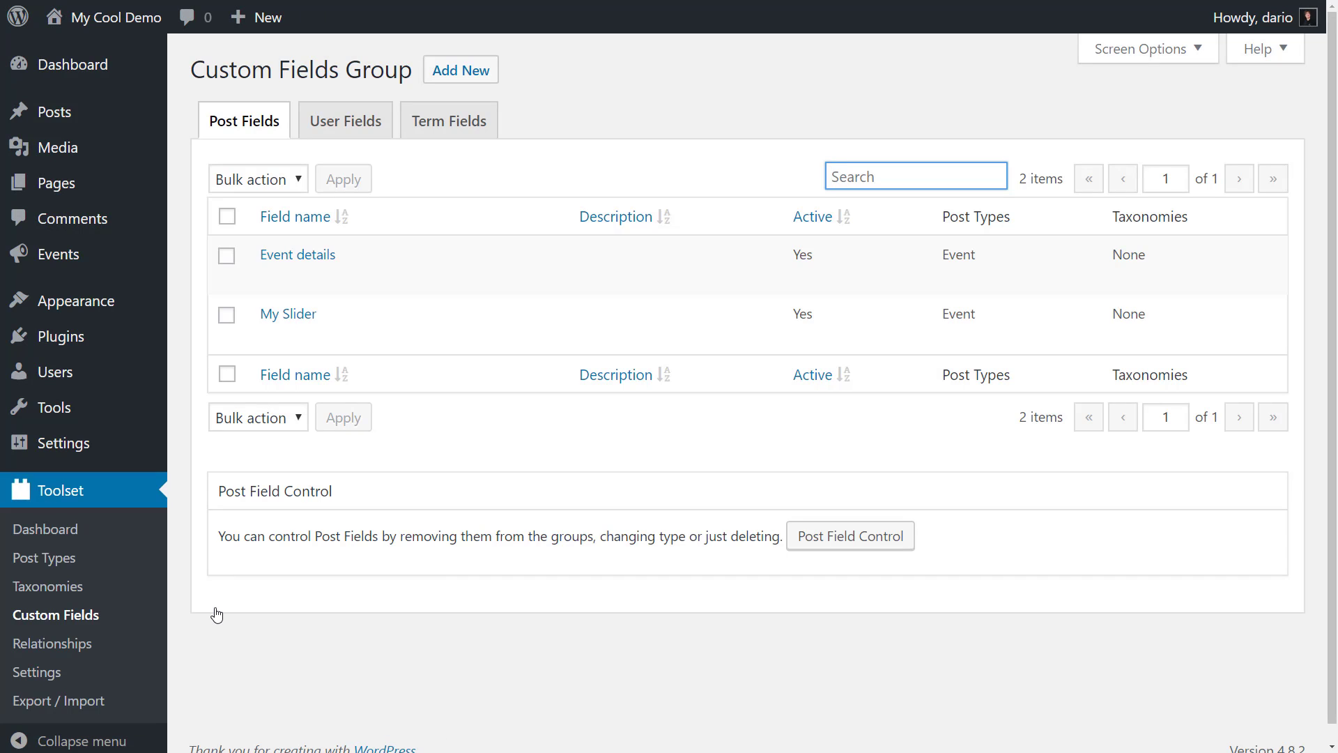
click(311, 262)
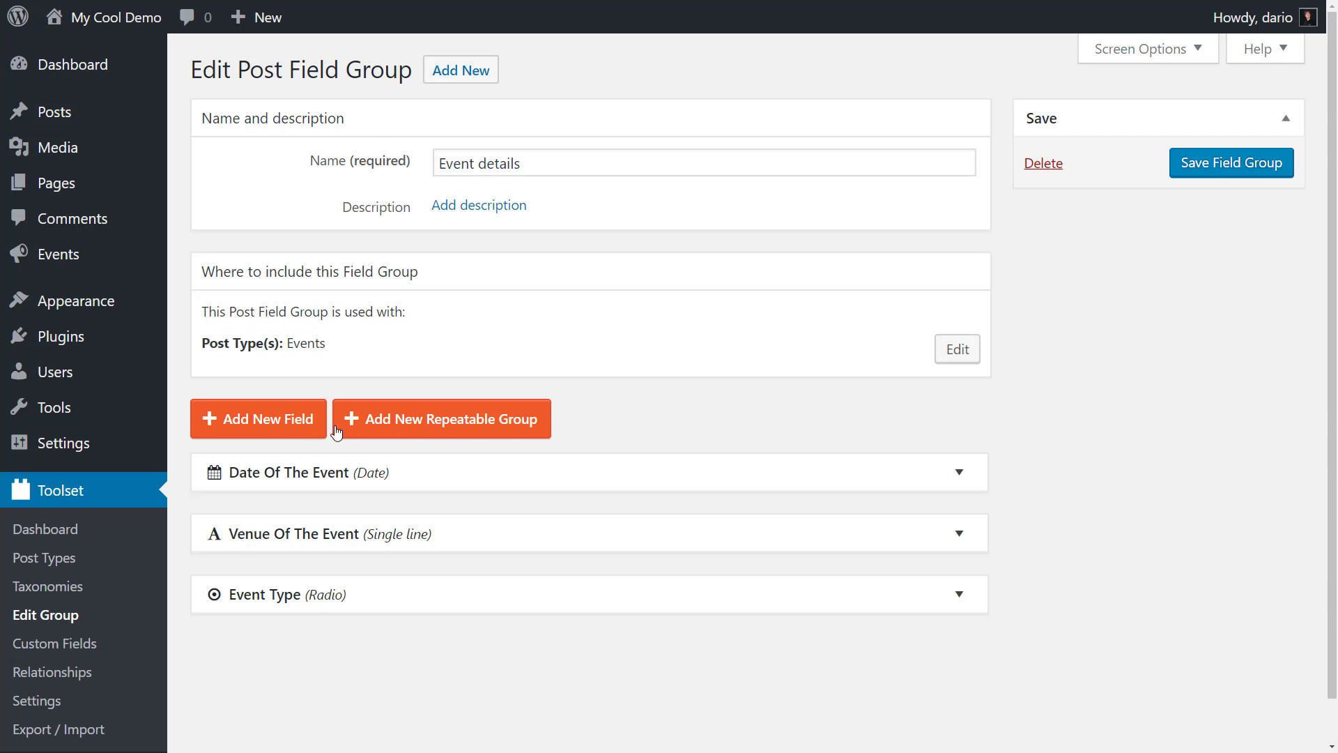
click(257, 430)
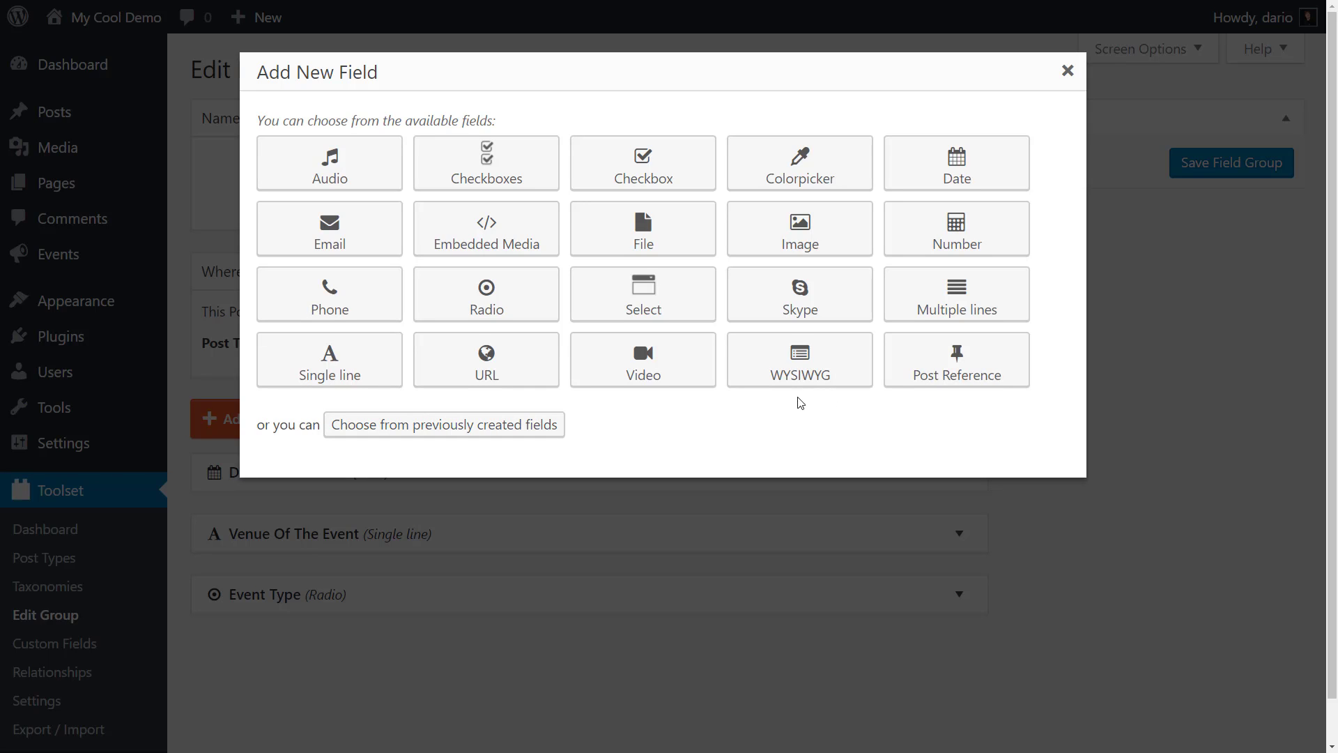
click(943, 379)
click(942, 380)
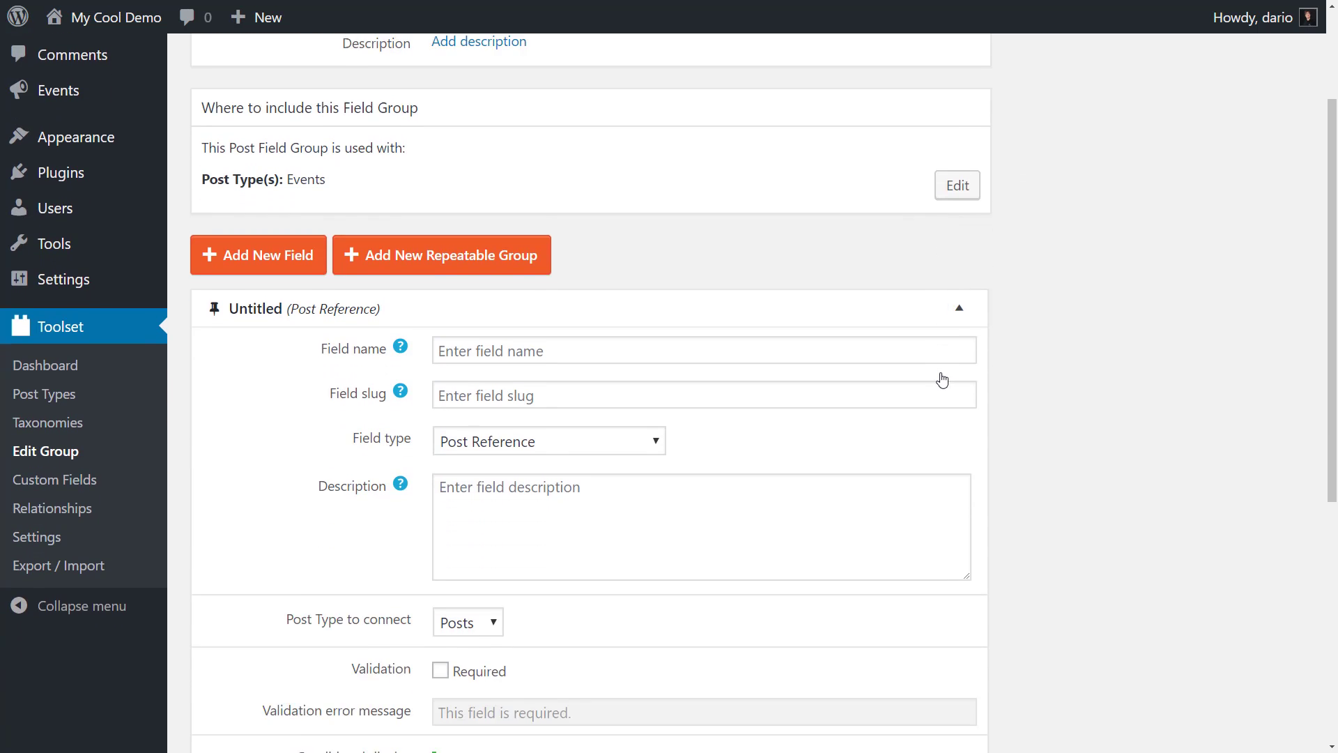
Step: Name the Post Reference field "Related Post" with the slug related-post, connect it to Posts and save the field group
click(649, 118)
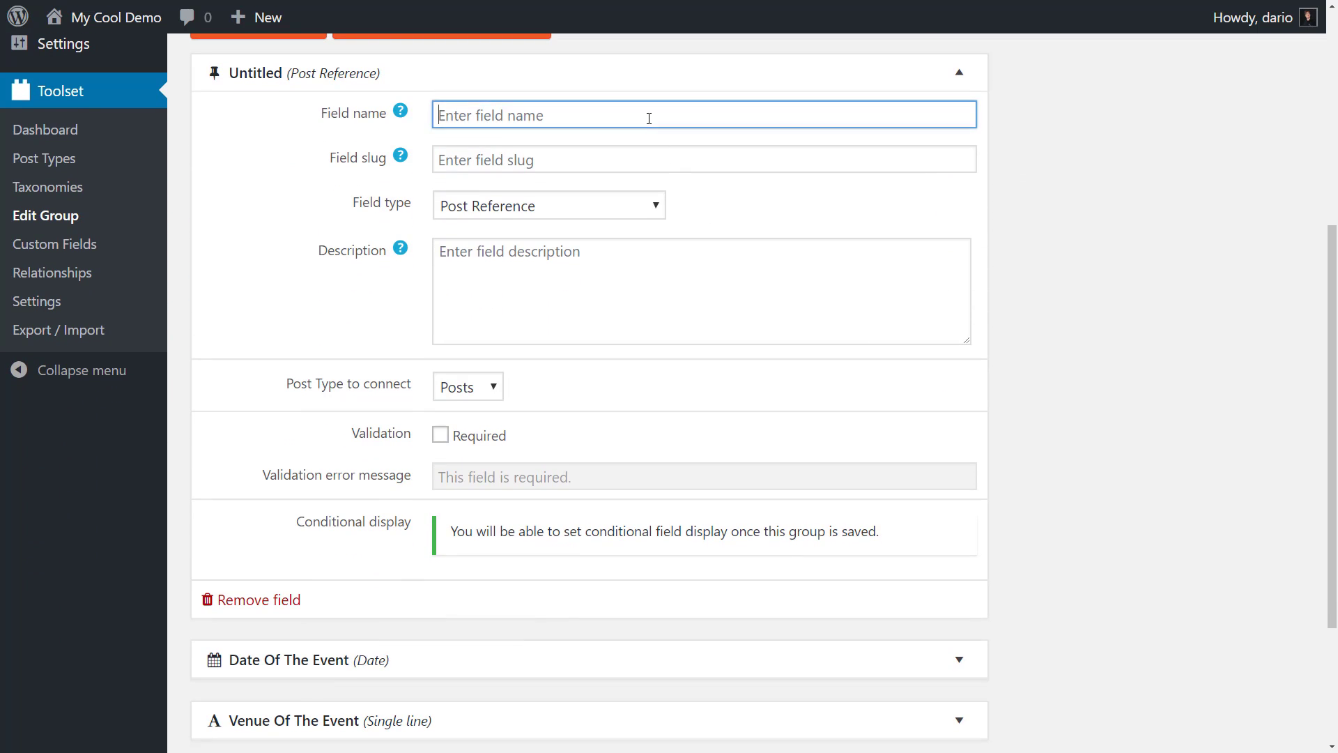
text(Relate)
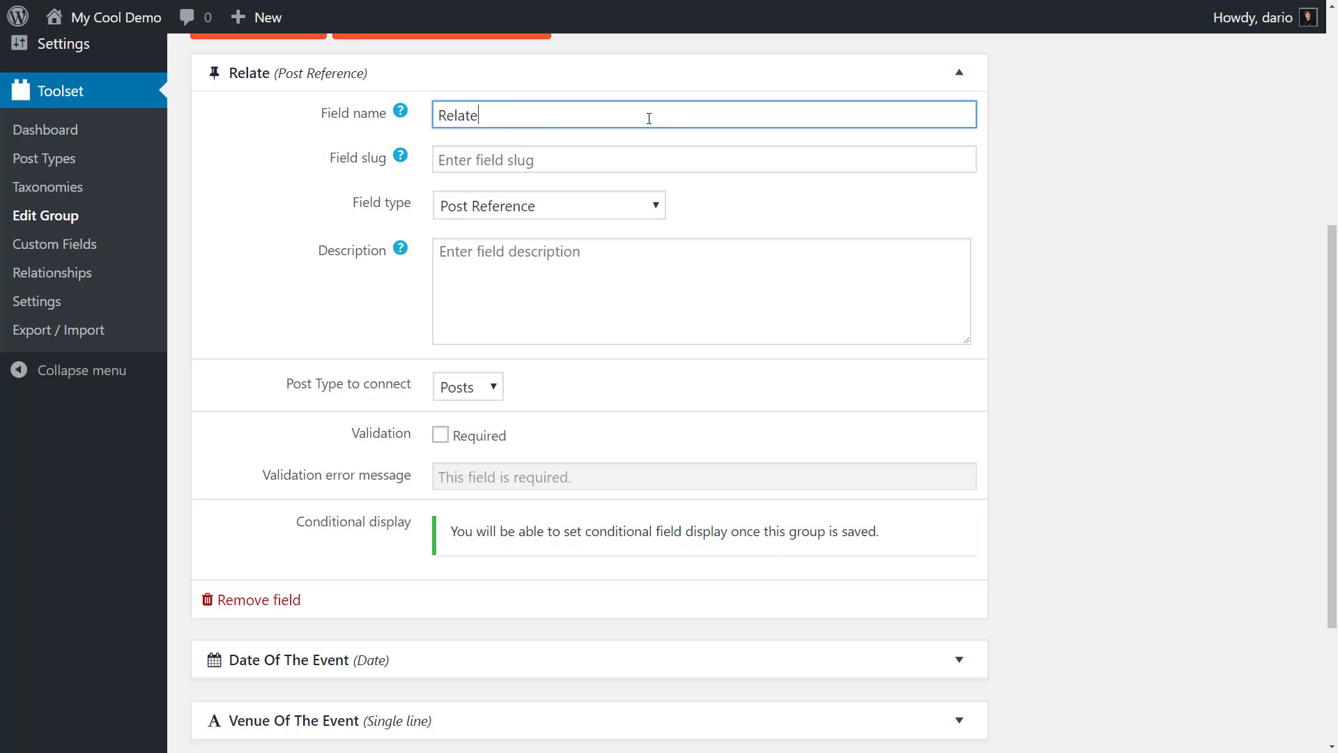
text(d Post)
key(Tab)
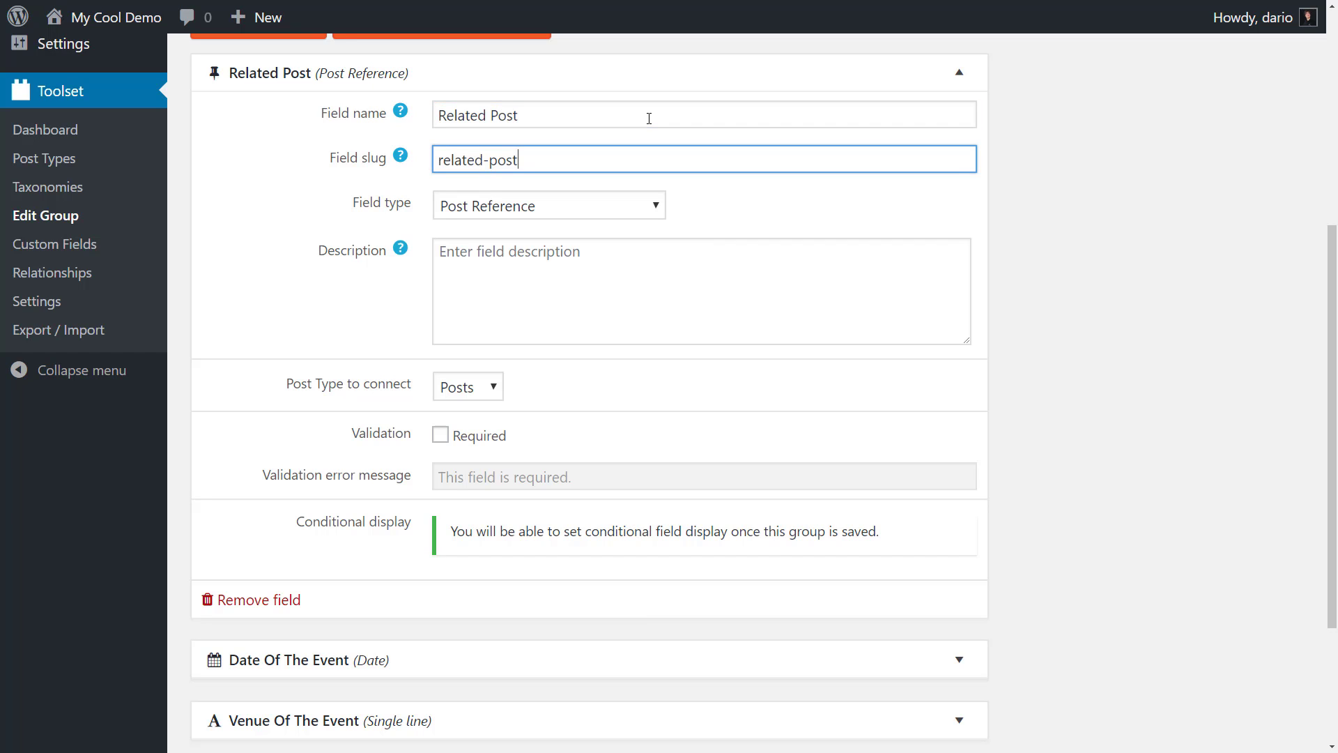
click(485, 389)
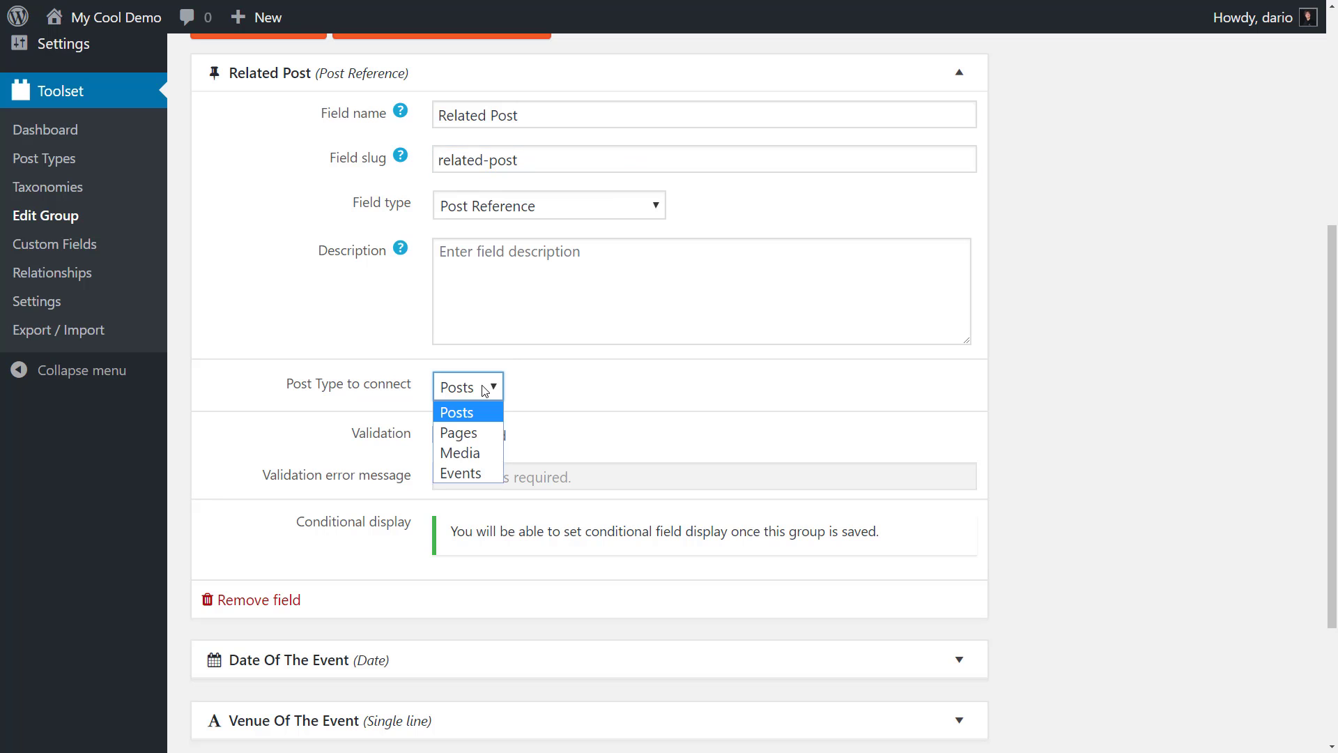
click(485, 389)
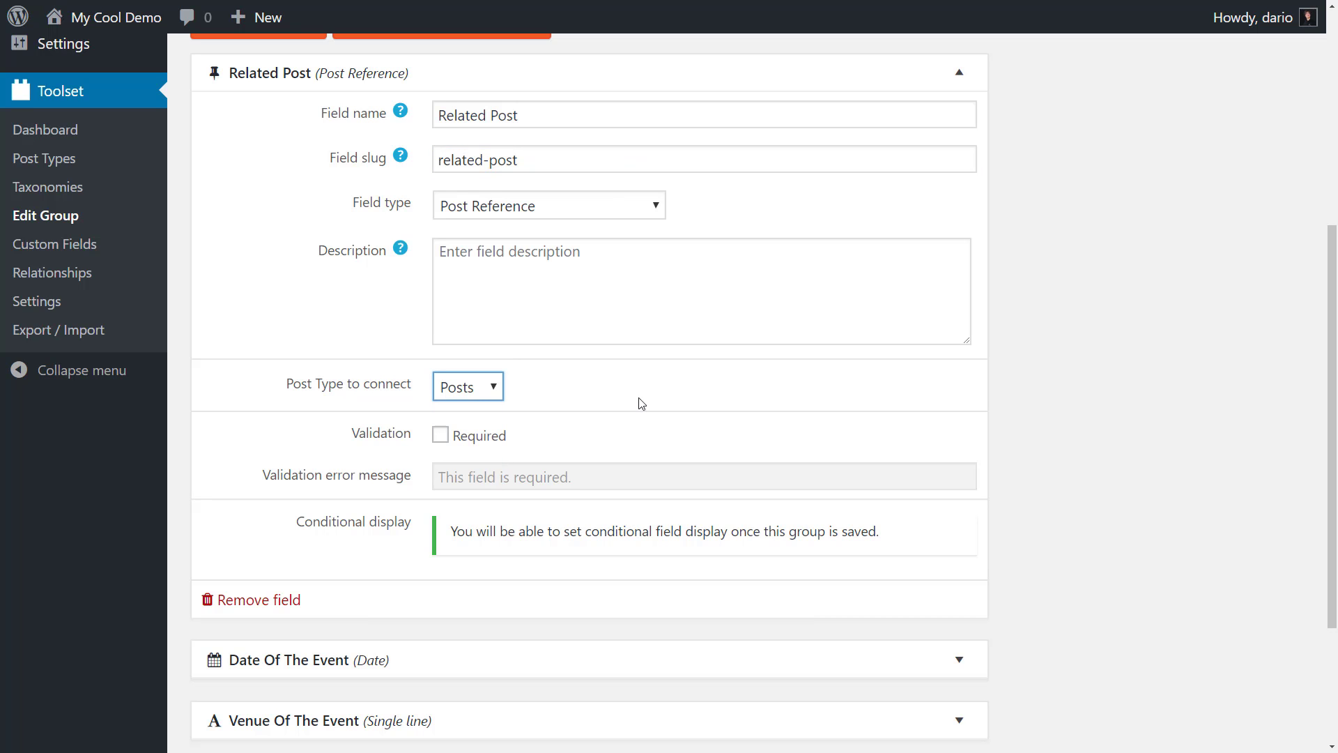
scroll(707, 407, up, 6)
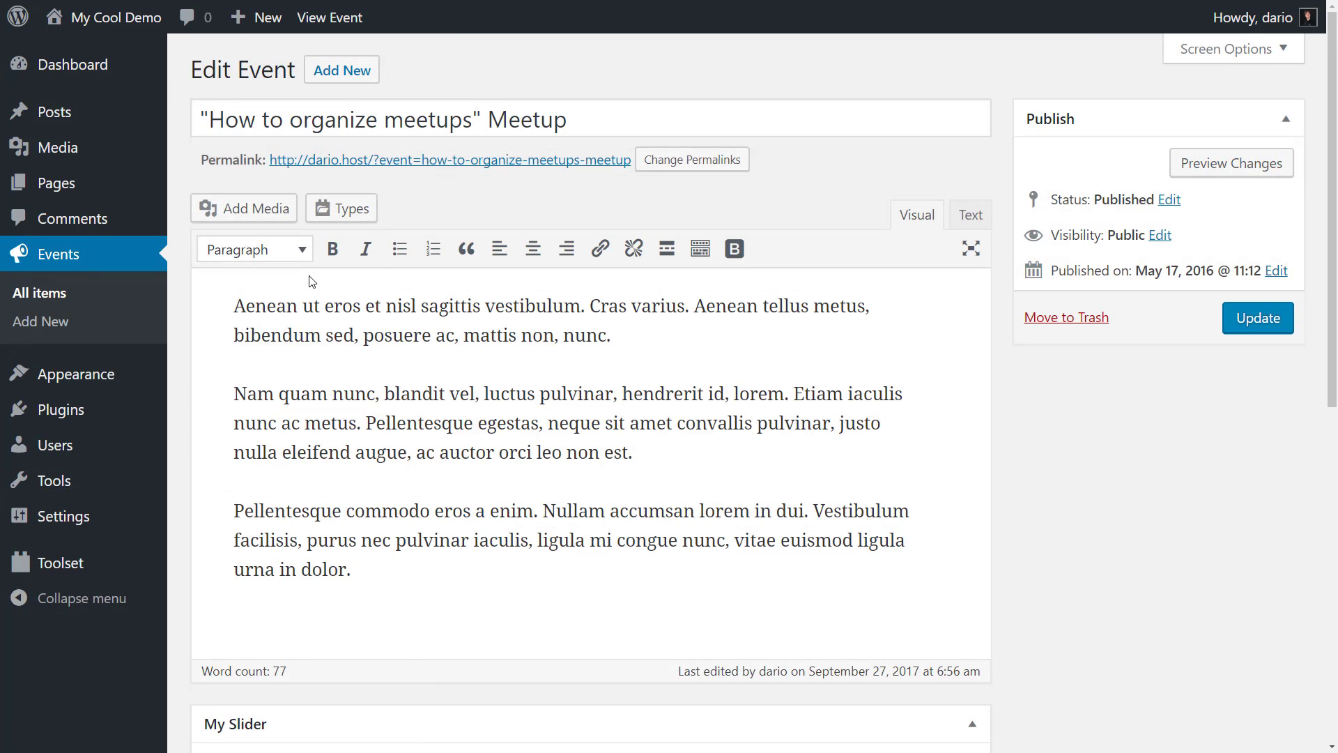
Step: Set the Related Post of the event "How to organize meetups" Meetup to "Announcing our autumn meetup!"
scroll(312, 281, down, 9)
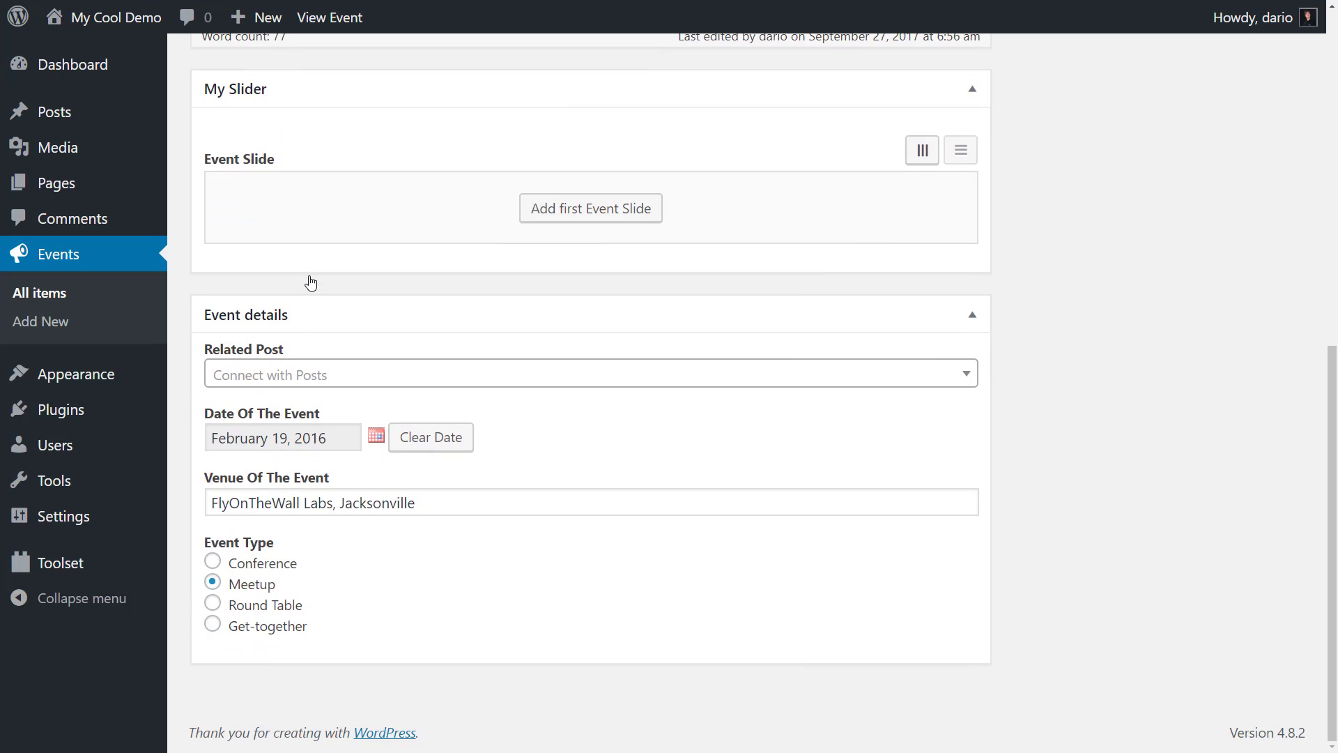
click(316, 375)
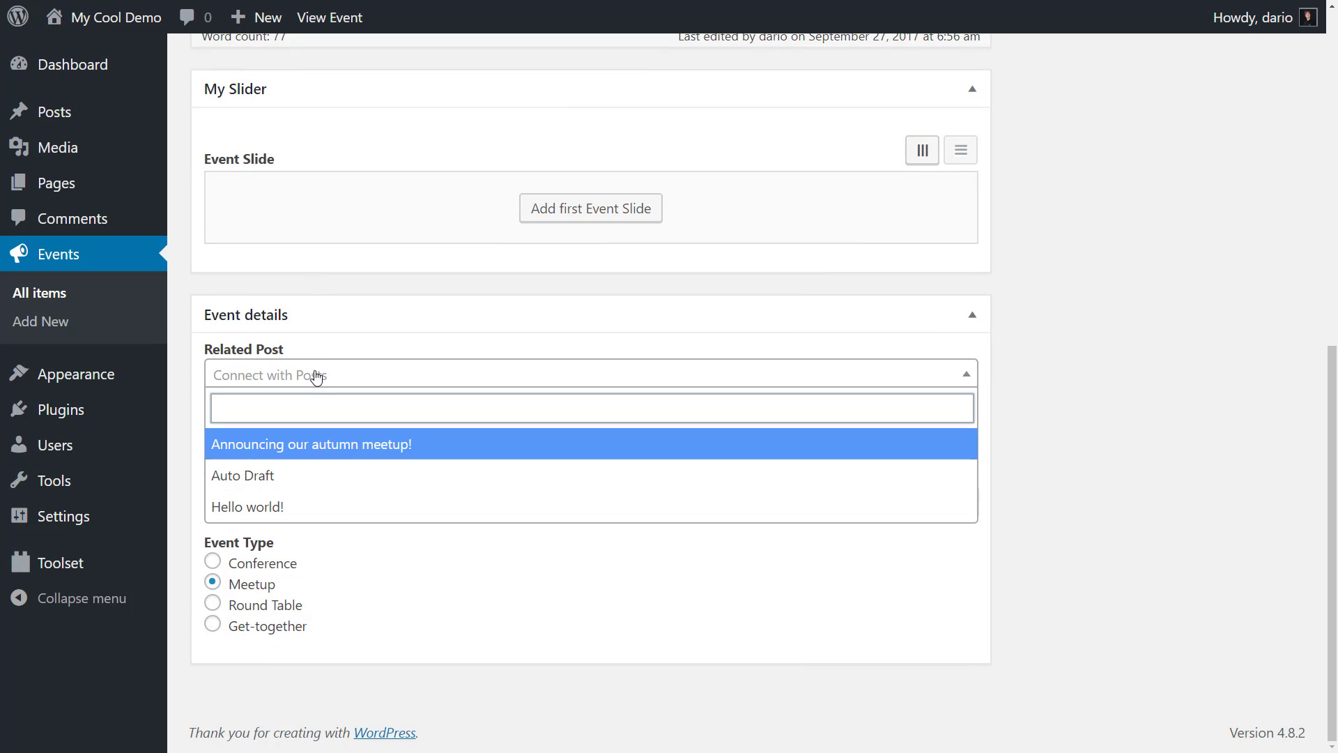
click(320, 453)
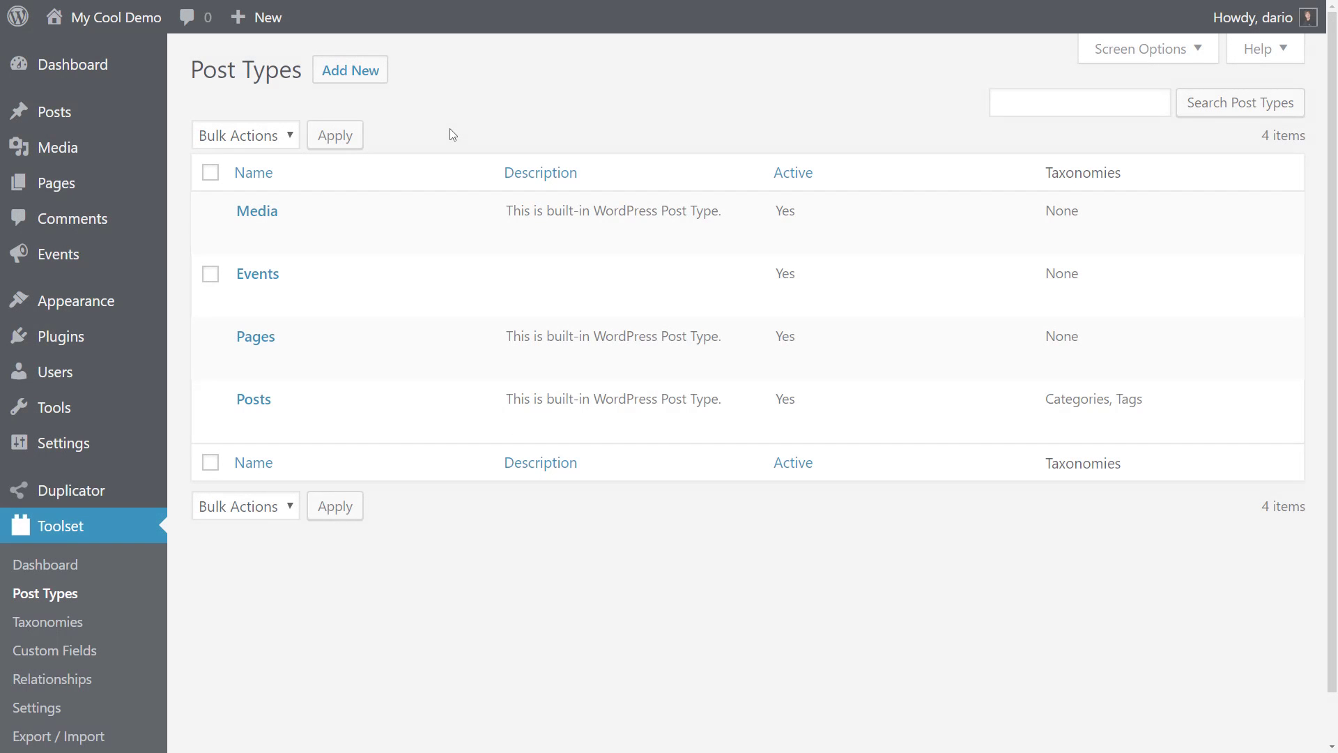
Step: Create a Toolset post type with the plural name Writers, singular name Writer and slug writer, and save it
click(350, 69)
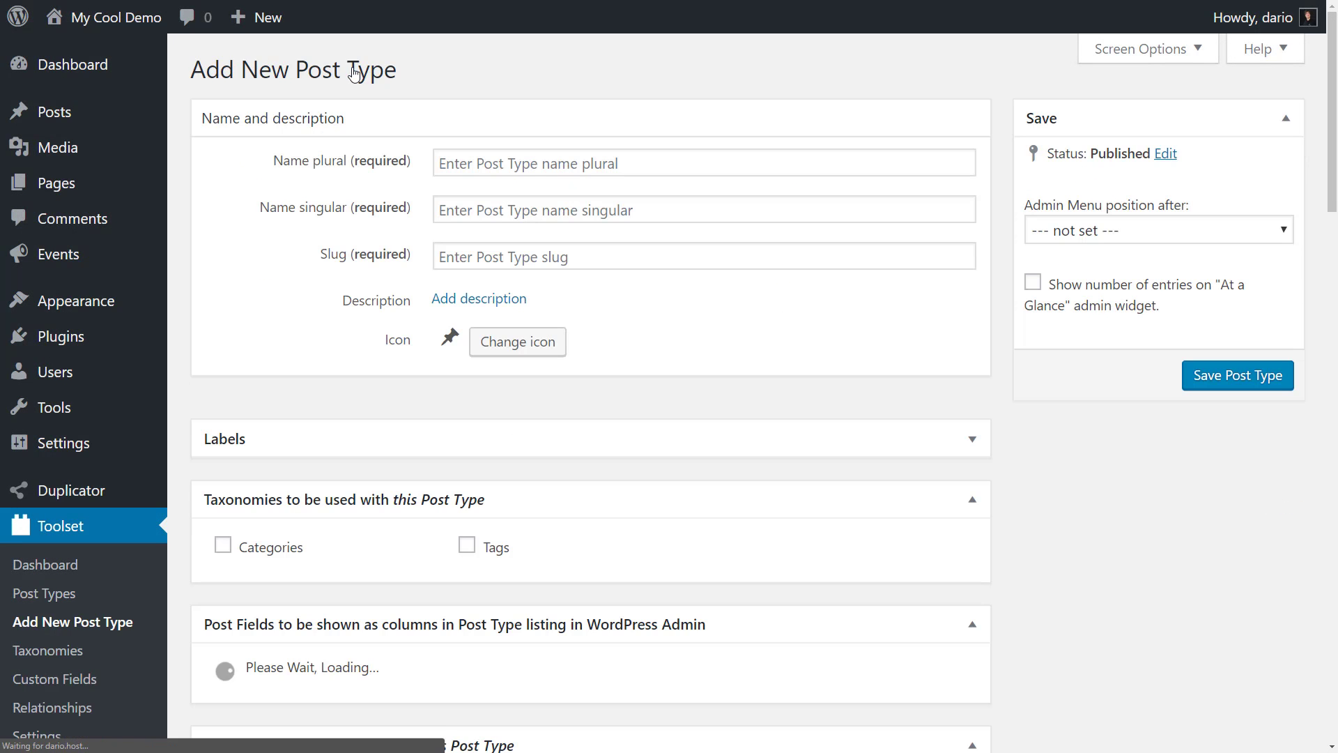
click(489, 159)
text(Writers)
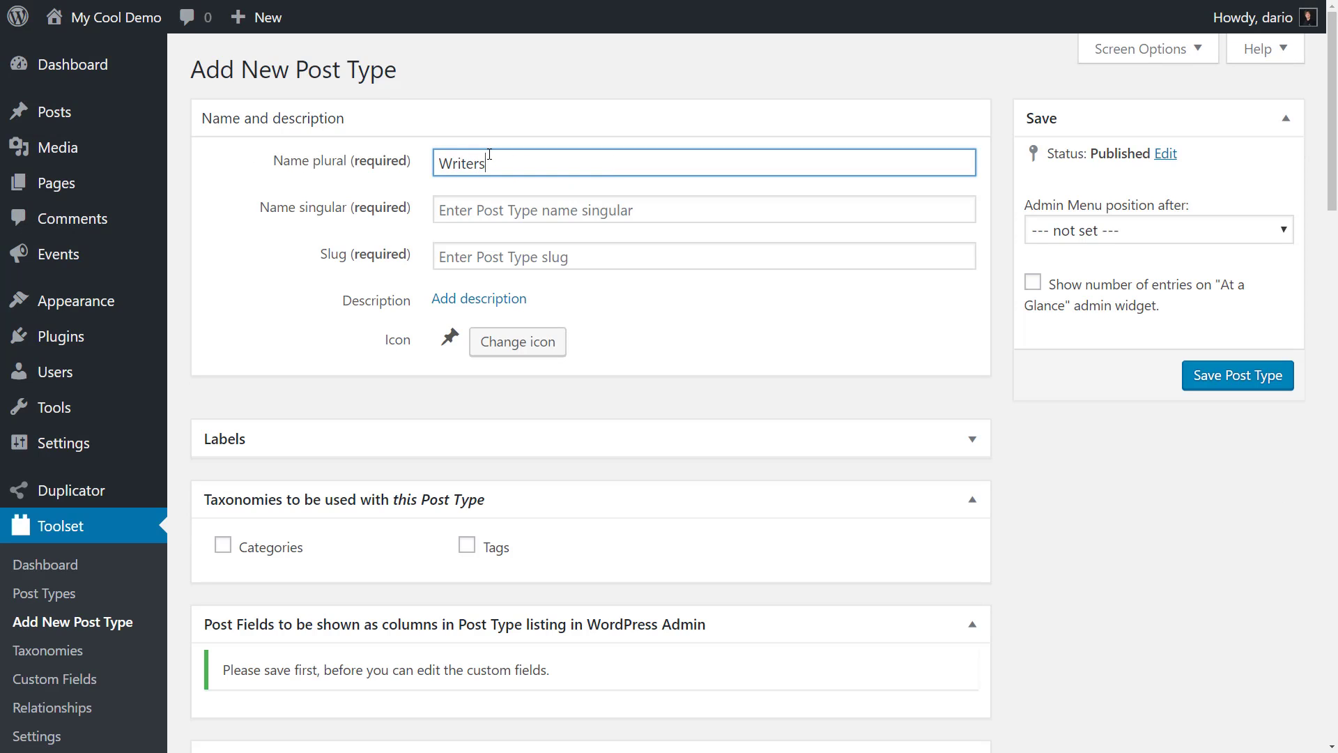
key(Tab)
text(Writer)
key(Tab)
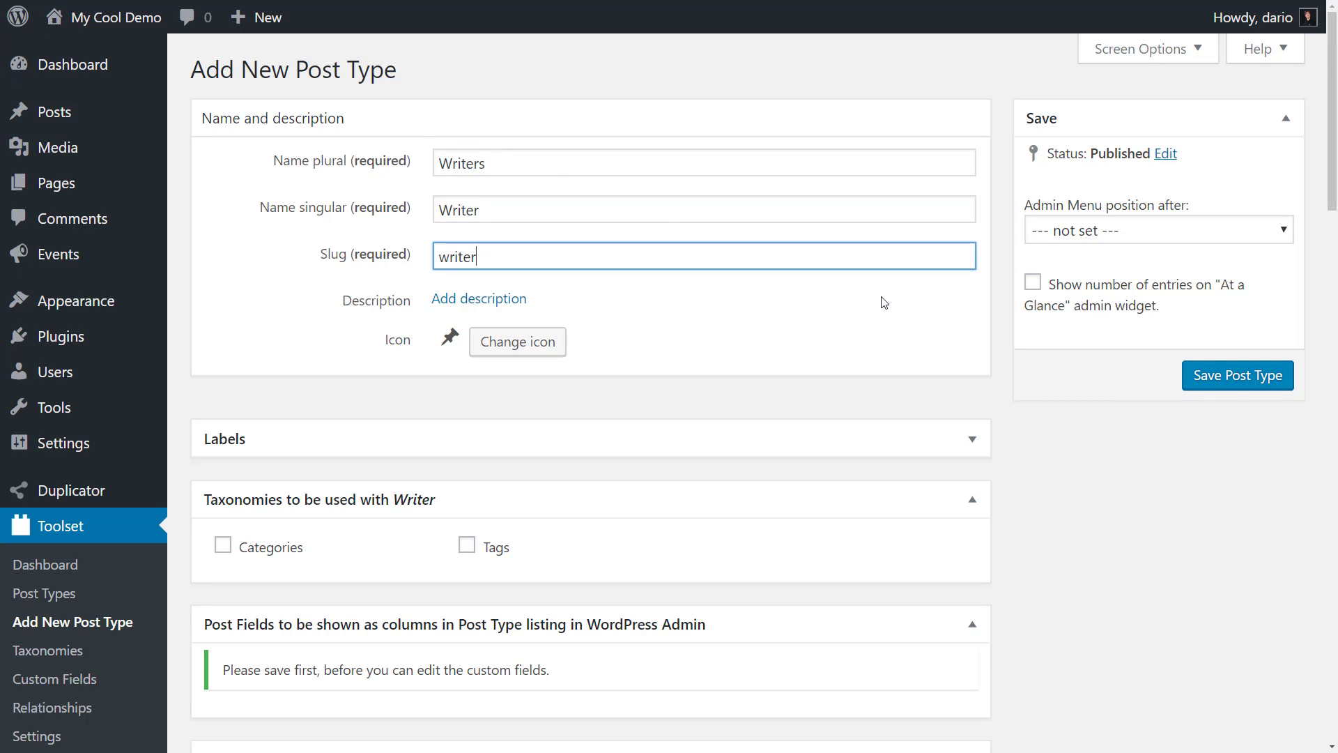
click(1235, 380)
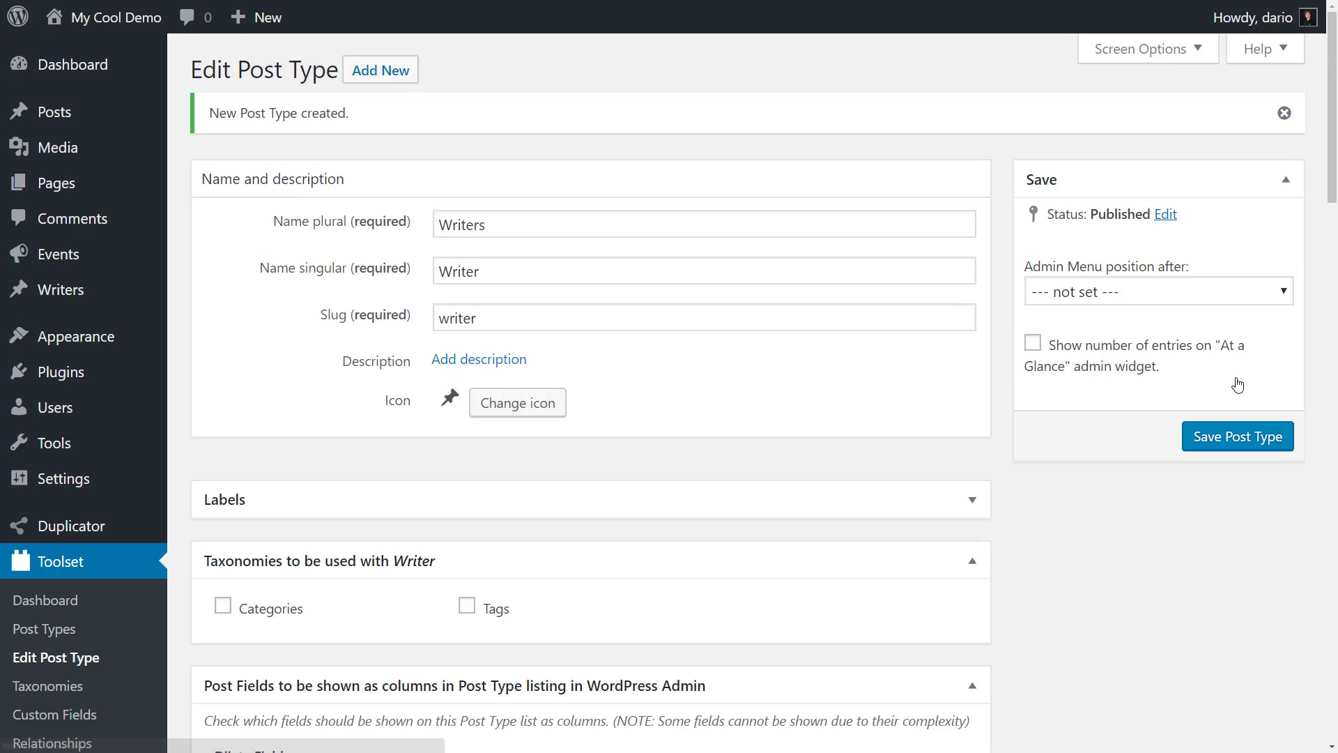
Step: Create a post type with the plural name Books, singular name Book and slug book, and save it
click(380, 70)
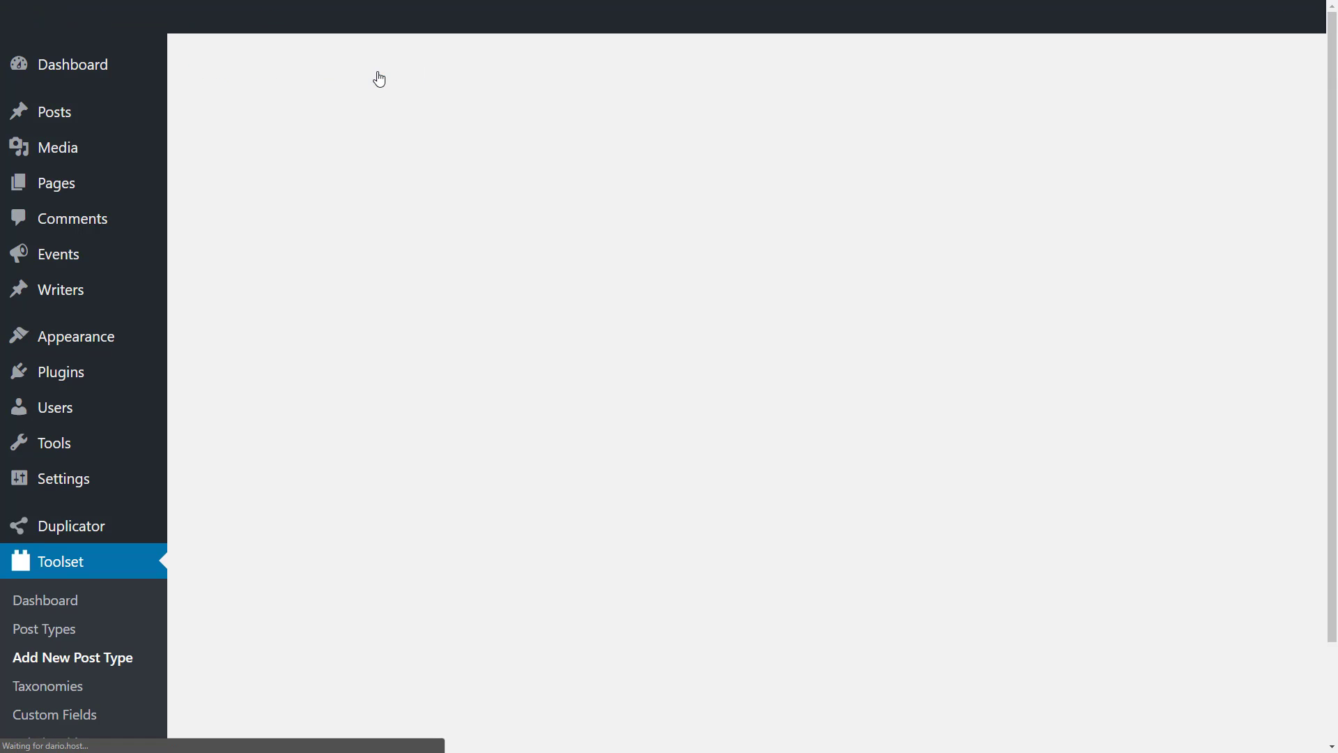
click(485, 164)
text(Books)
key(Tab)
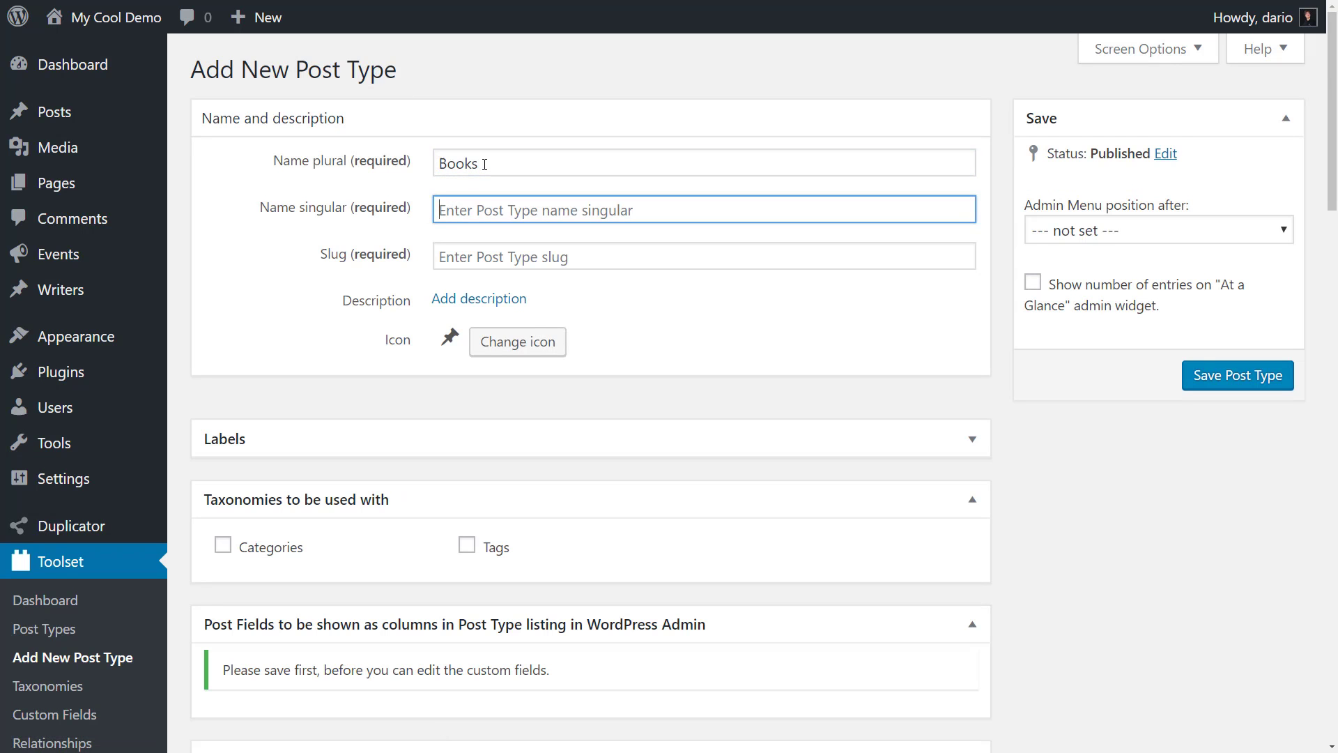
text(Book)
key(Tab)
click(1215, 376)
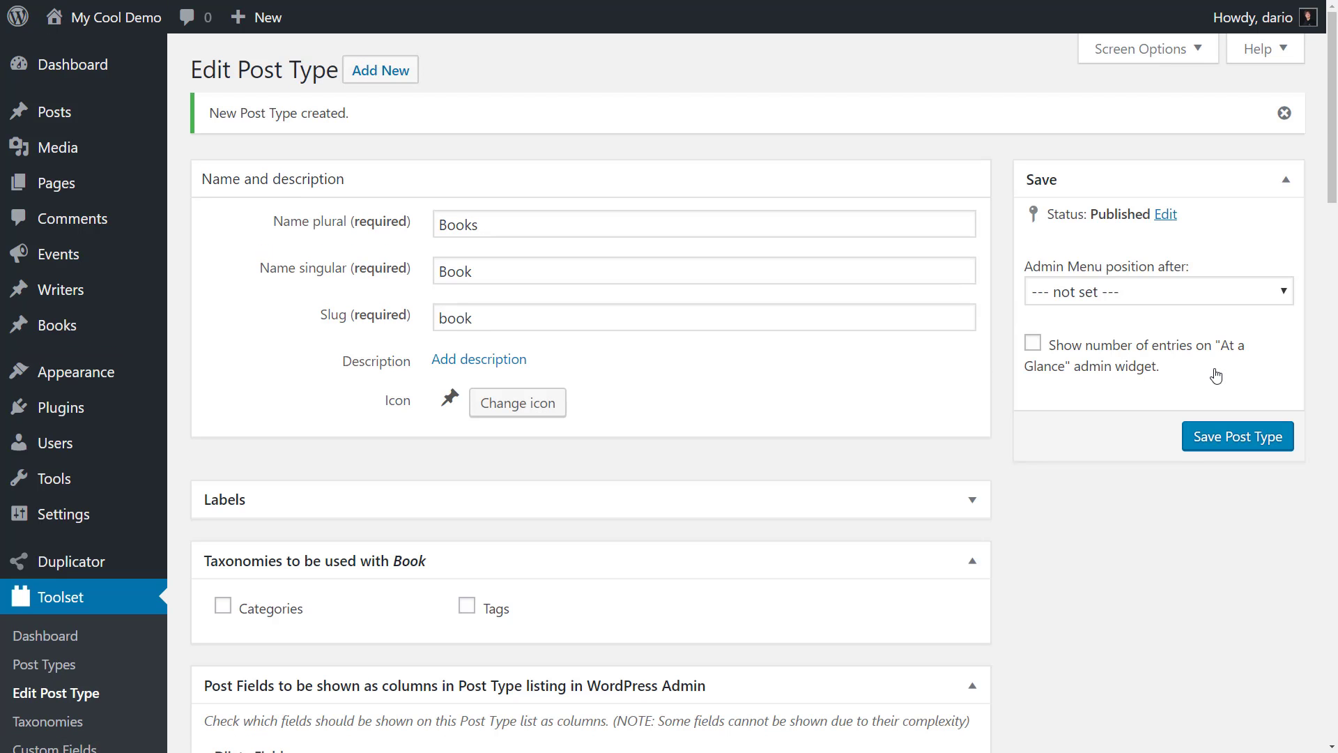
Step: Start a new Toolset relationship and choose One-to-many as its type
scroll(1217, 376, down, 3)
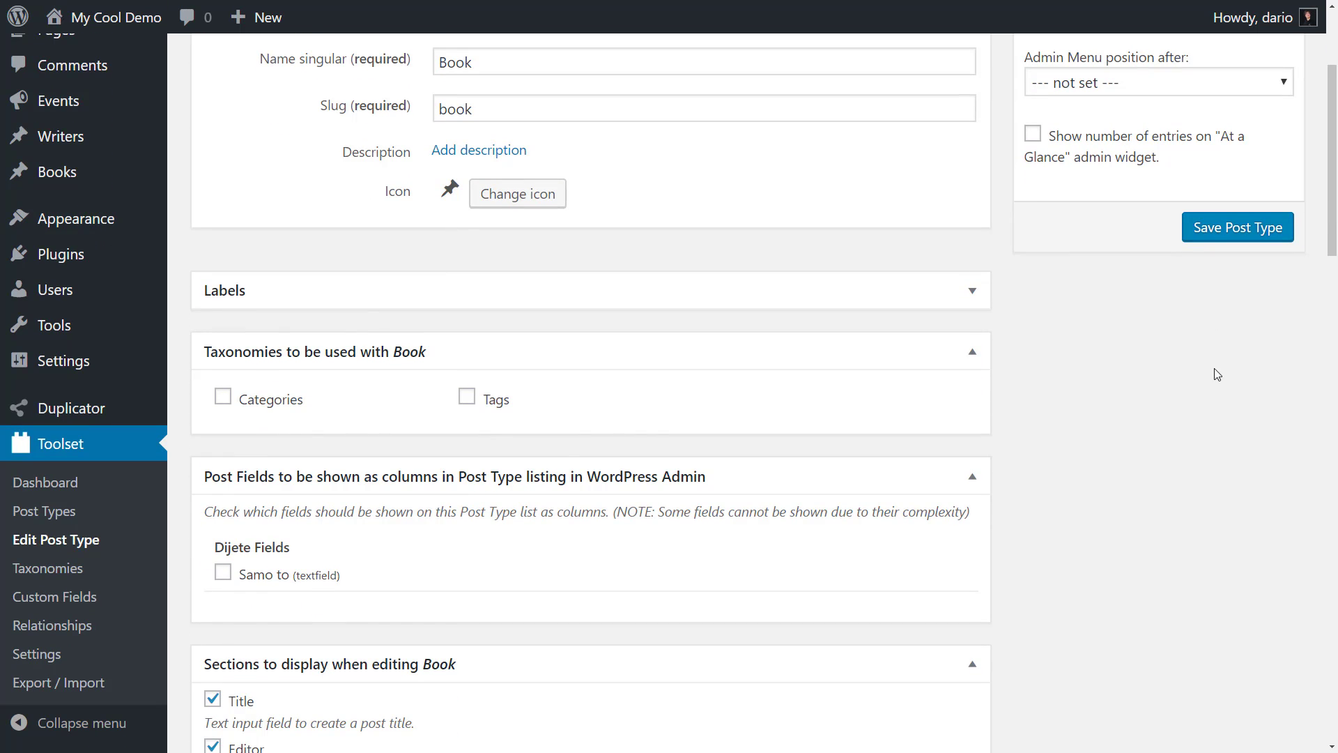
click(70, 627)
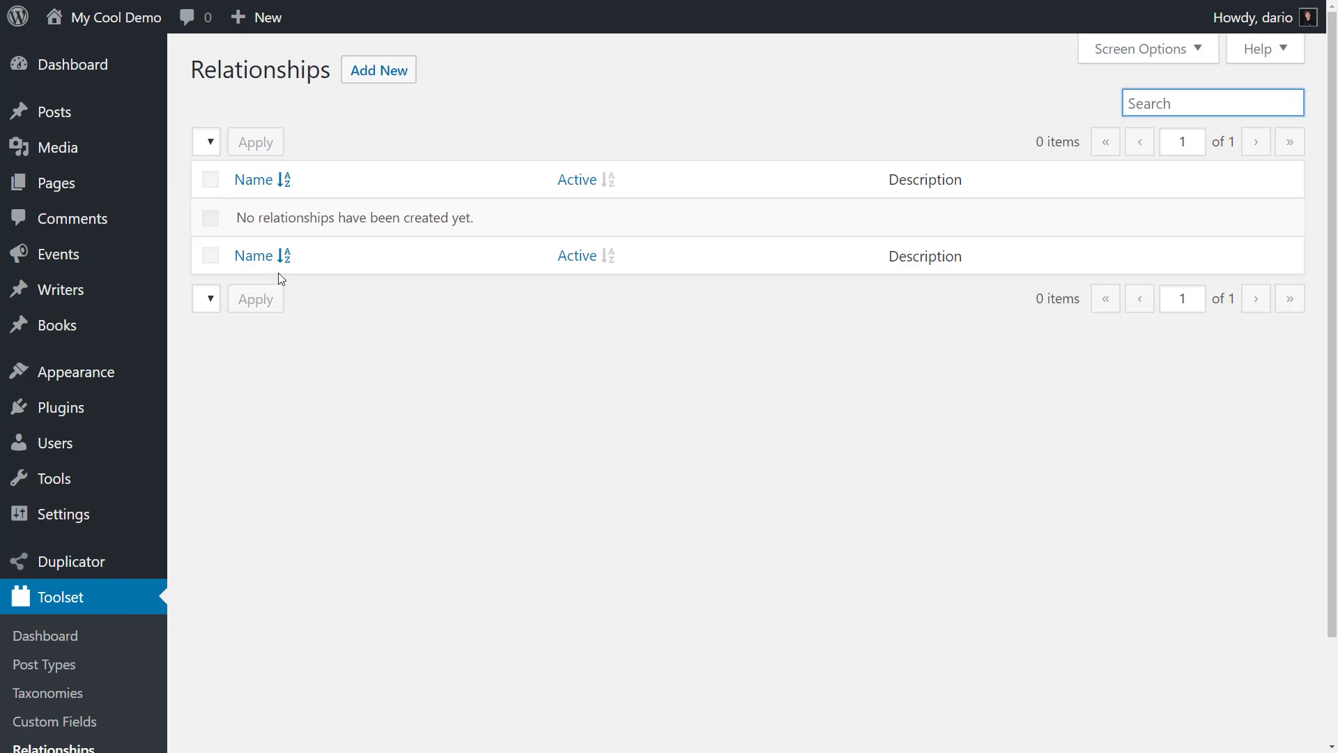
click(371, 76)
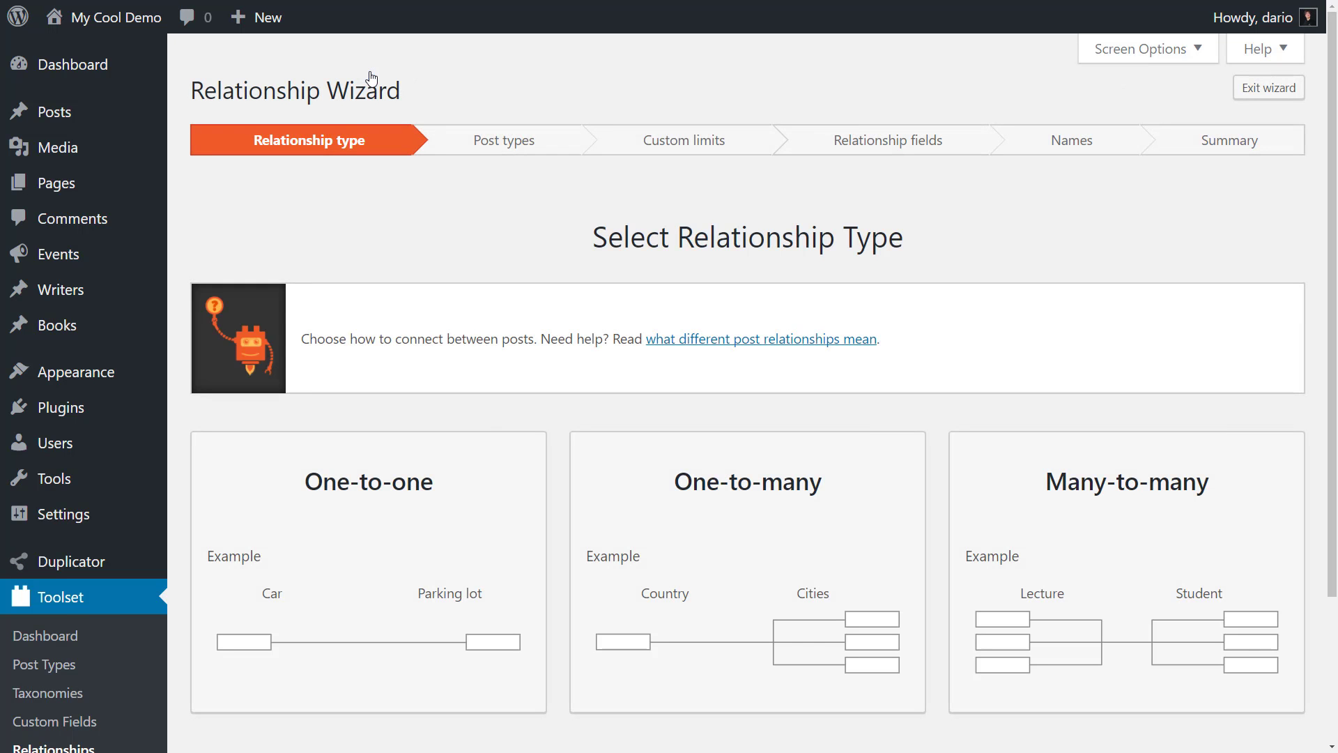
scroll(1110, 326, down, 2)
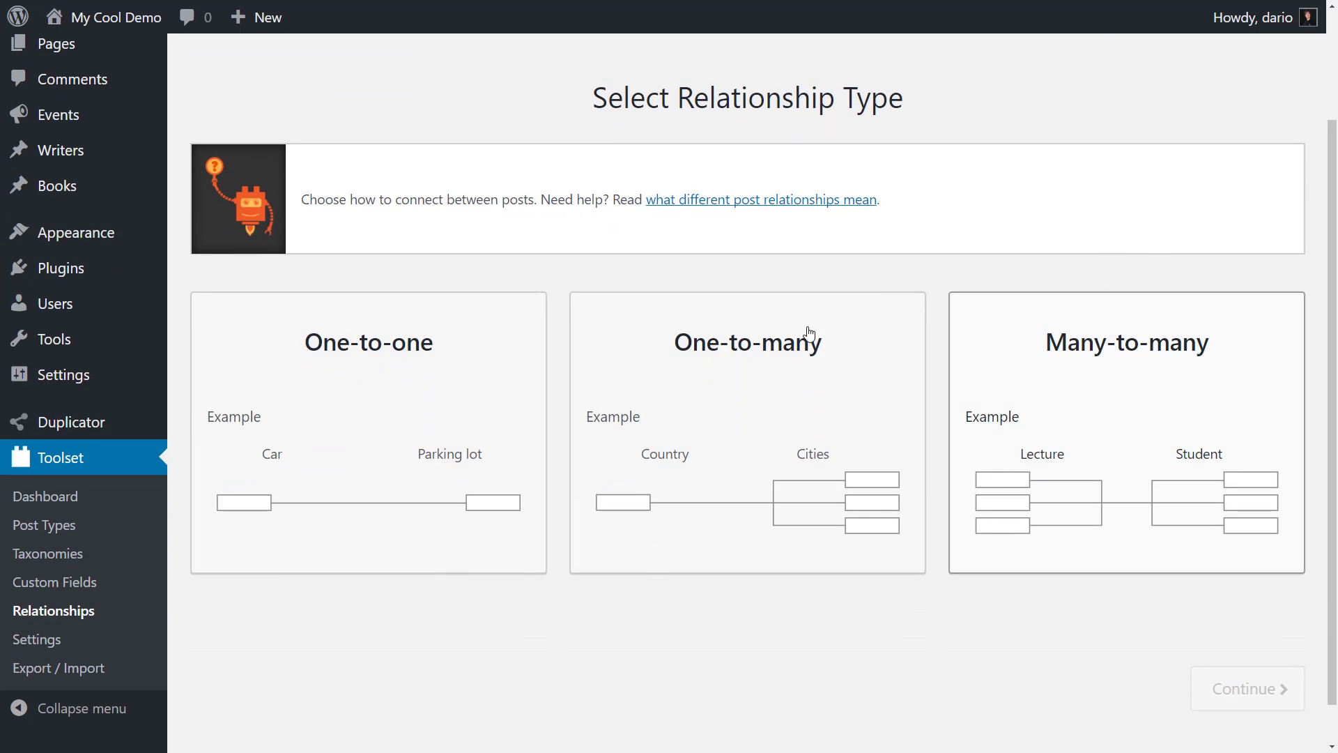
click(505, 396)
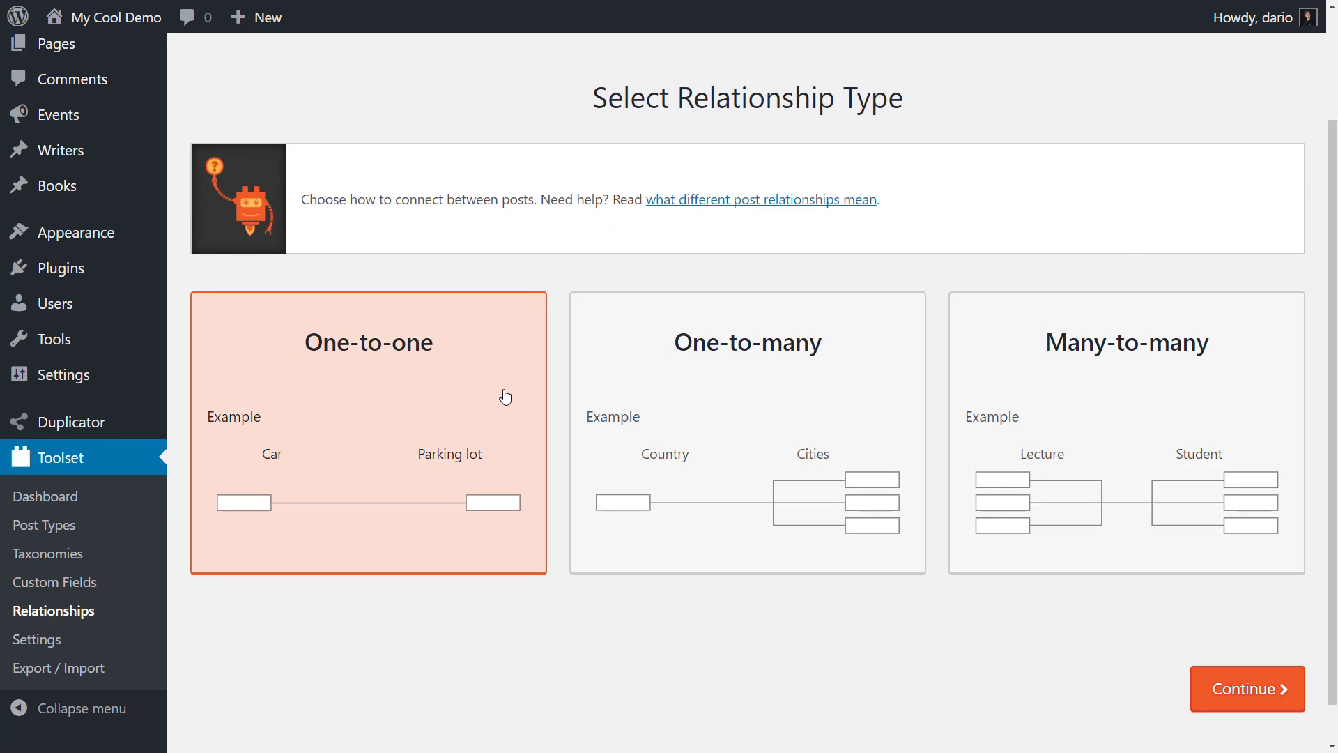
click(716, 411)
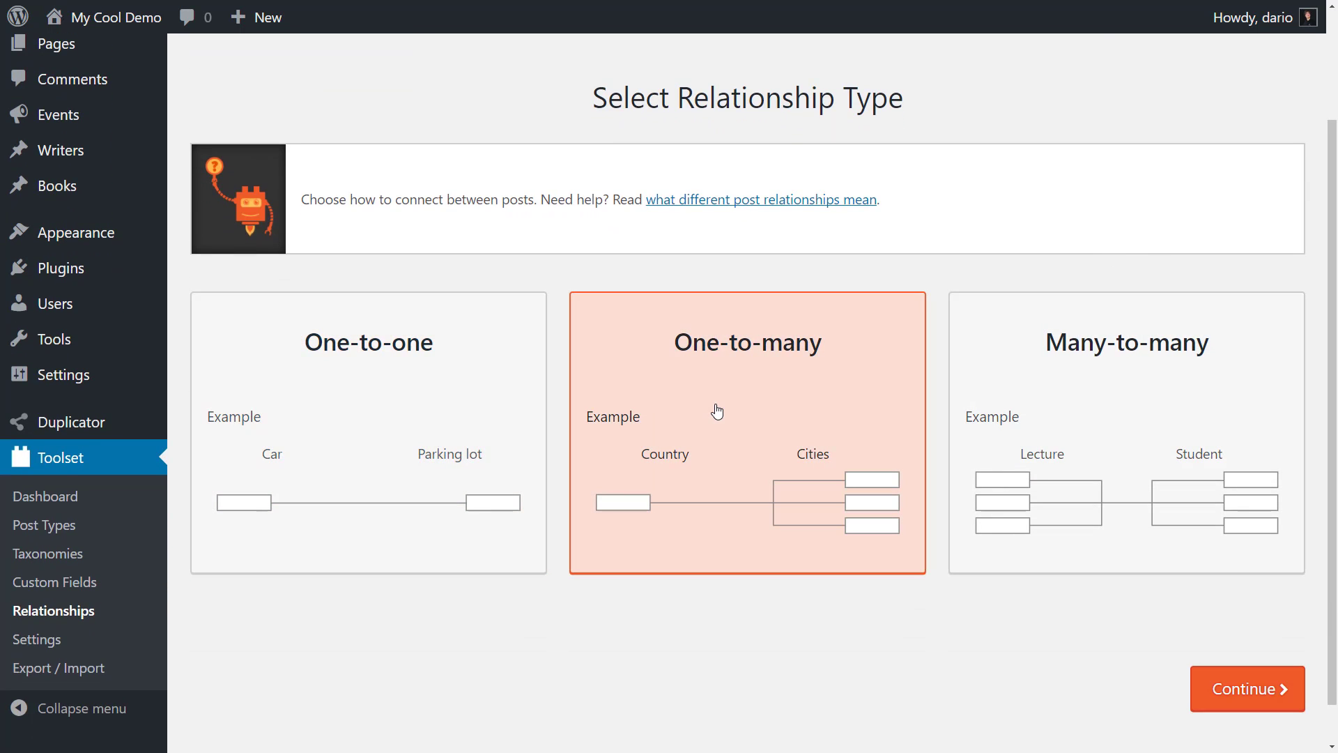
click(1235, 696)
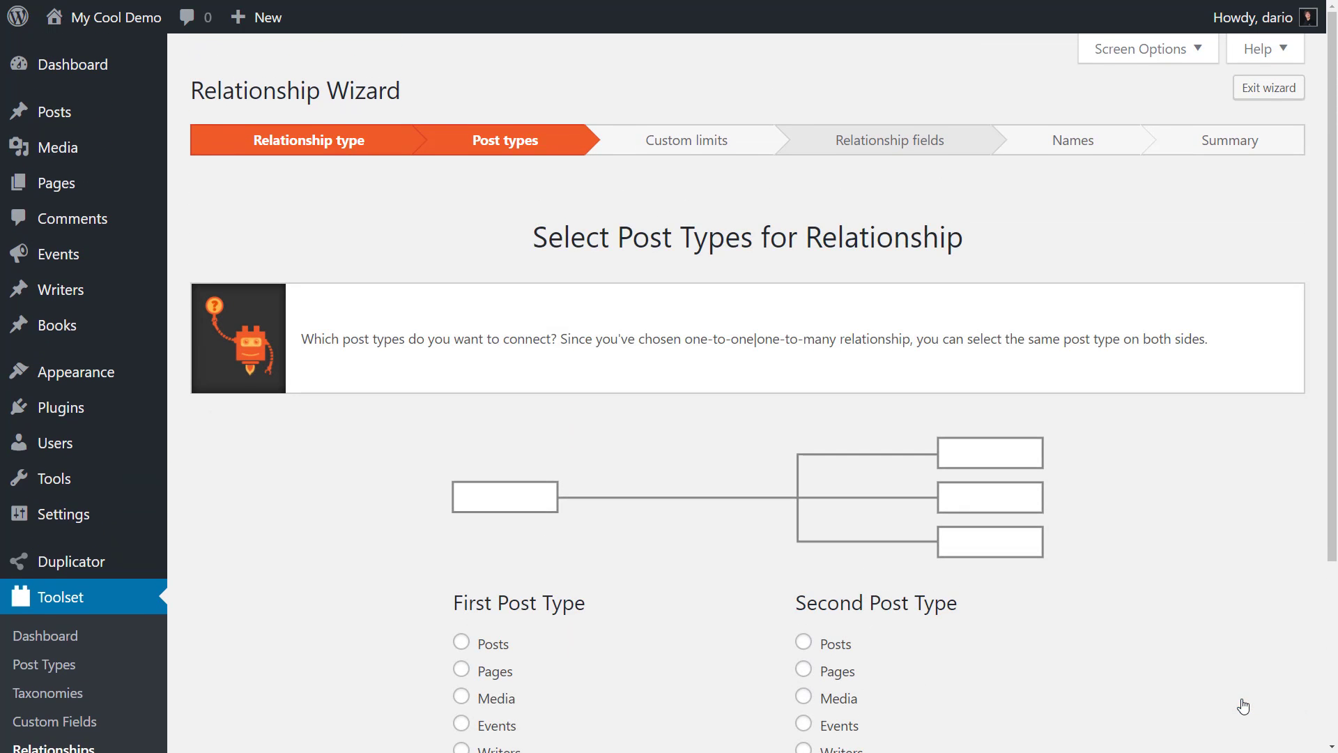
Step: Set Writers as the first post type and Books as the second post type of the relationship
scroll(1243, 705, down, 3)
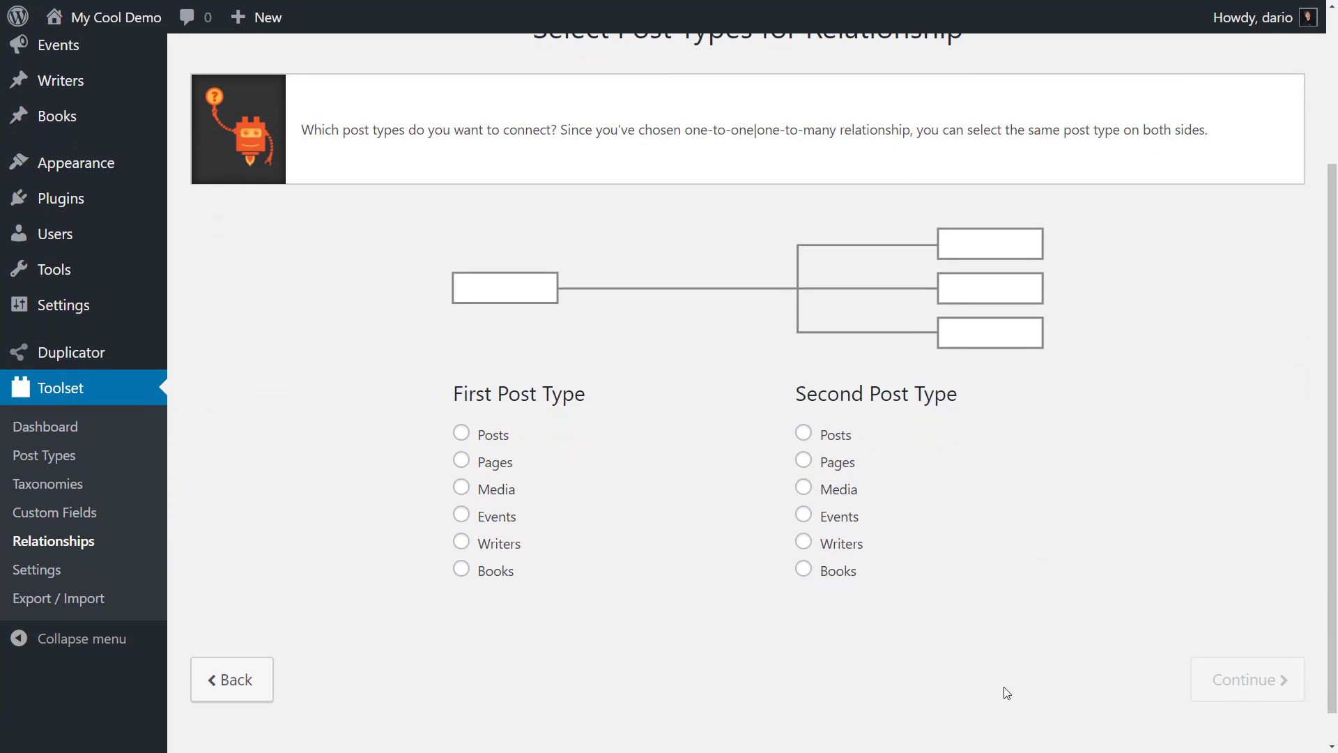
click(511, 545)
click(822, 576)
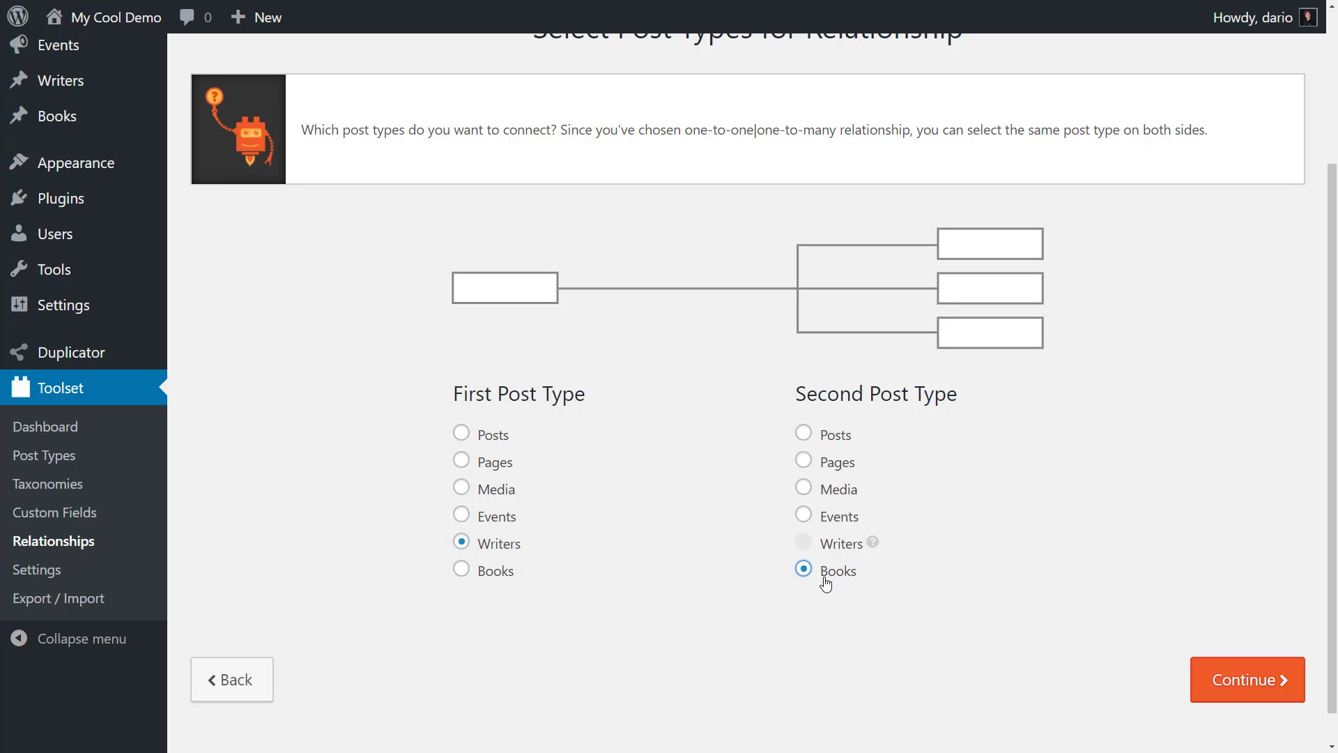
click(1224, 673)
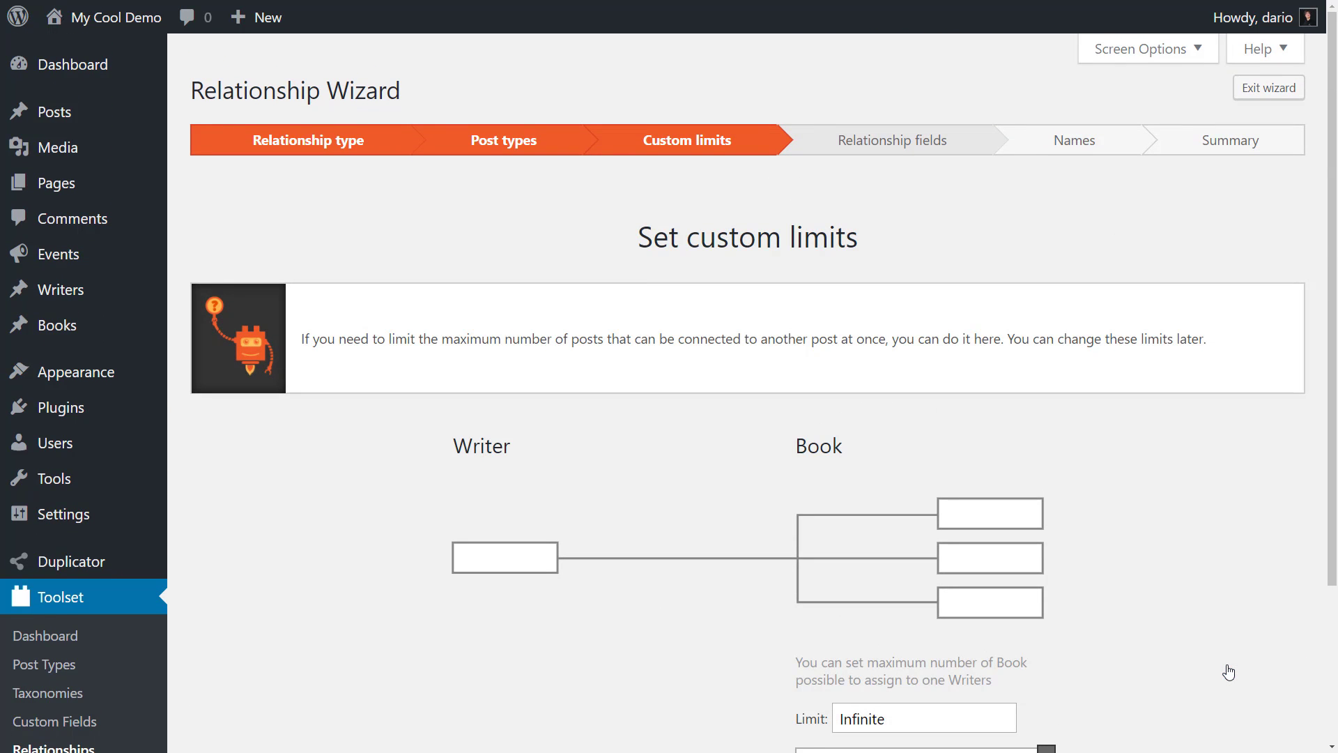
Step: Keep the Book limit Infinite and the names Writers Books, Writer Book and writer-book, and finish creating the relationship
scroll(1228, 673, down, 2)
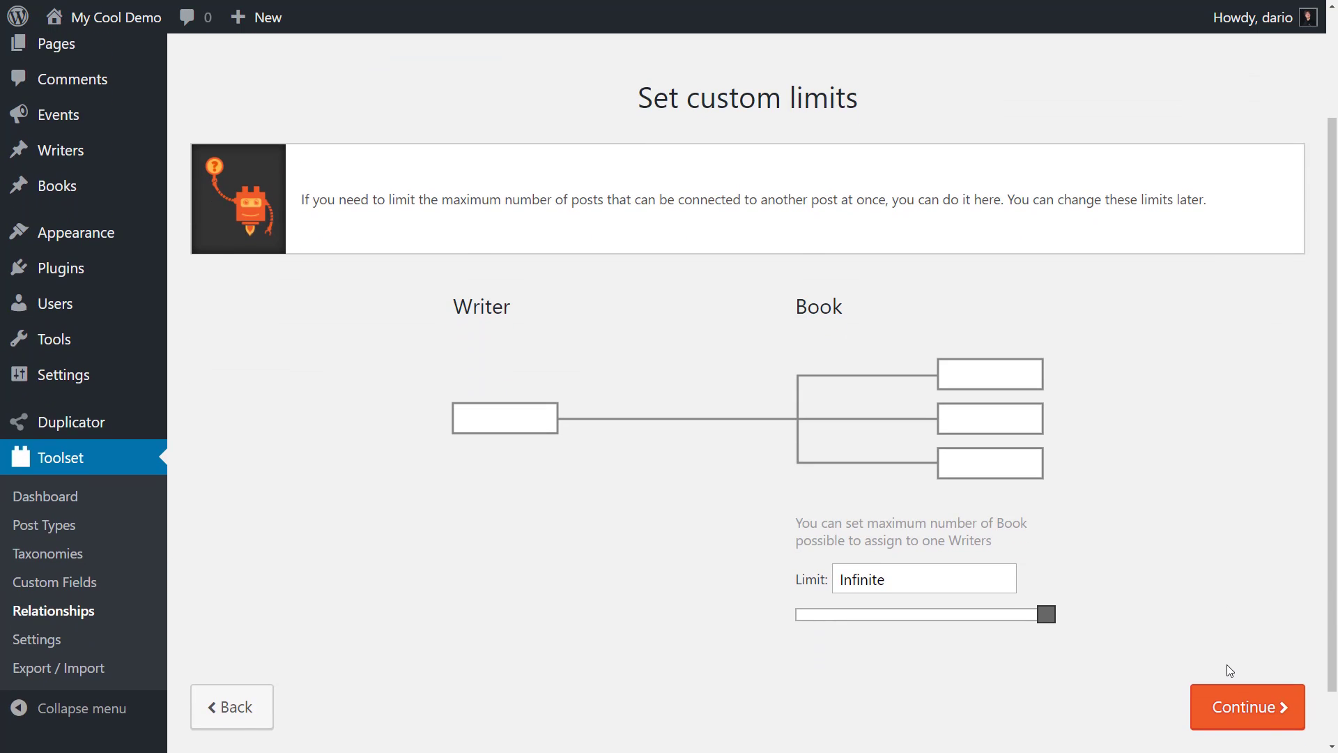
click(1227, 704)
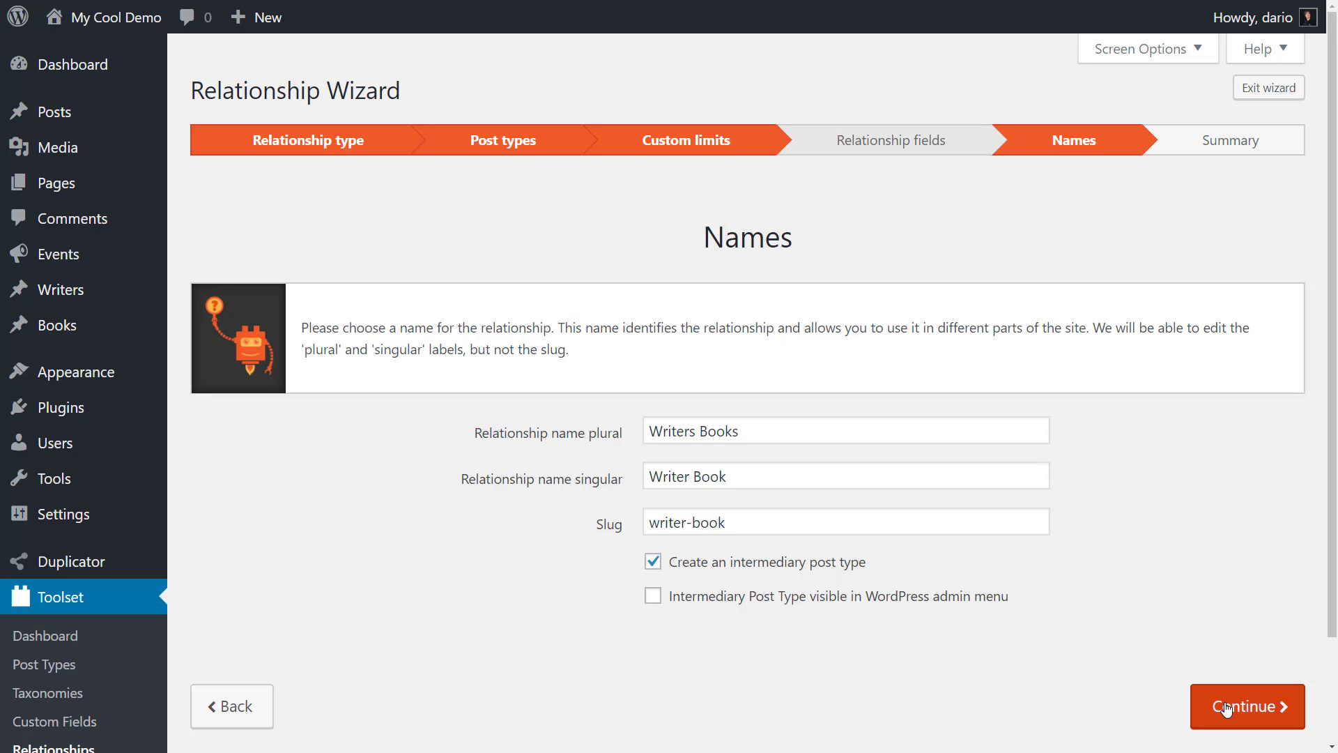
click(1227, 708)
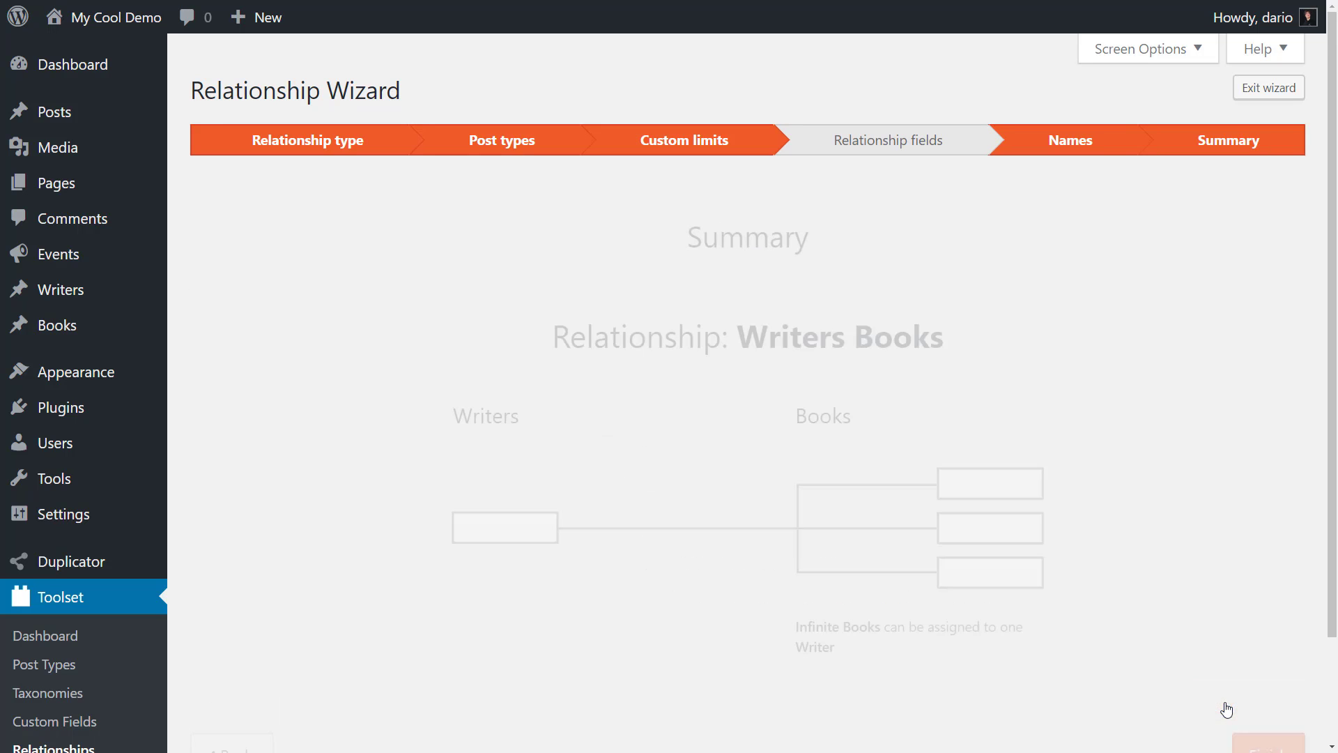
scroll(1198, 534, down, 1)
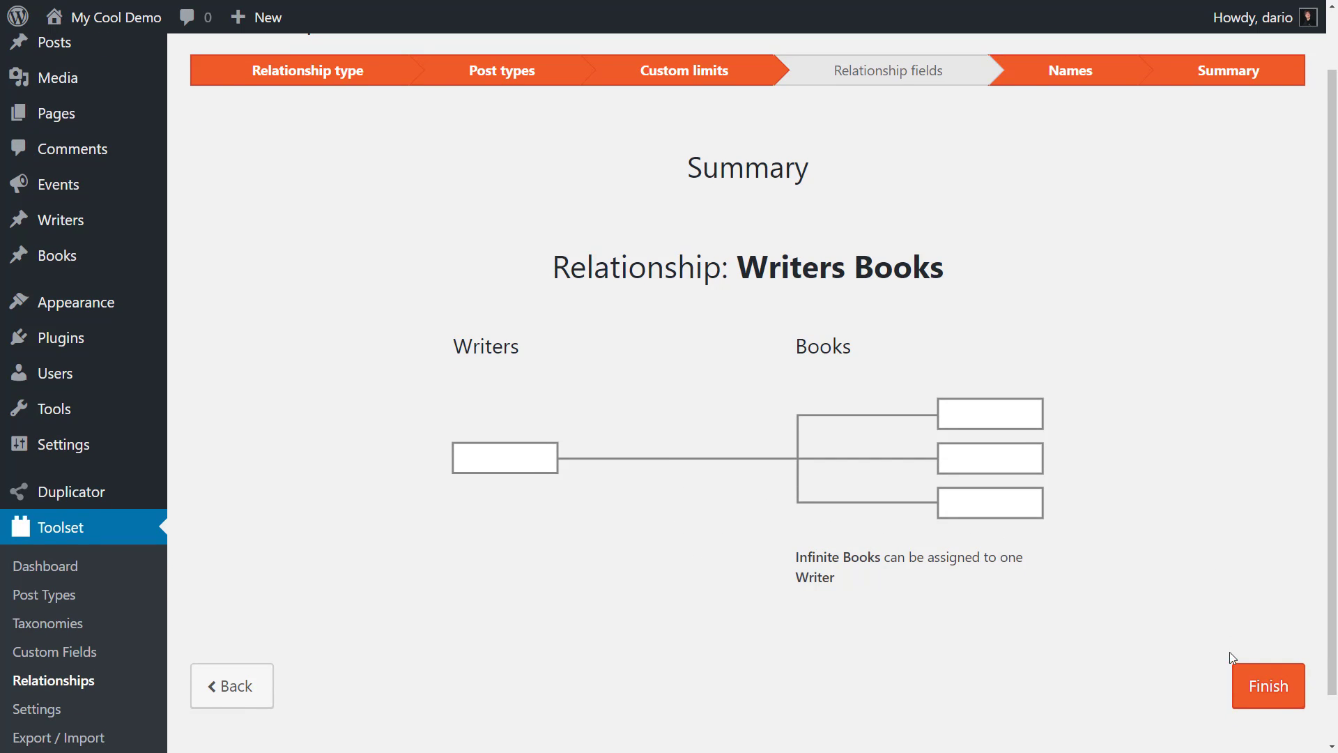
click(1242, 679)
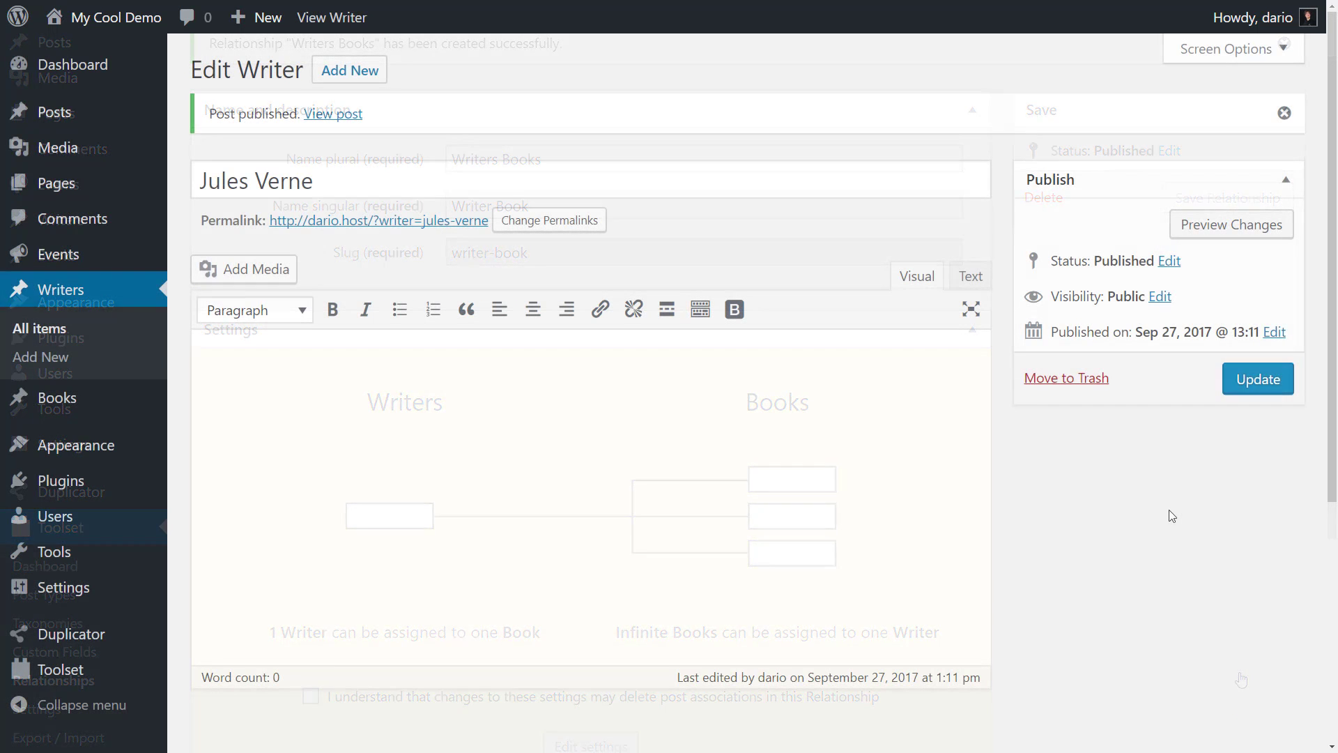
Step: Add a new related book titled "Around the world in 80 days" to the writer Jules Verne and save it
scroll(1169, 511, down, 5)
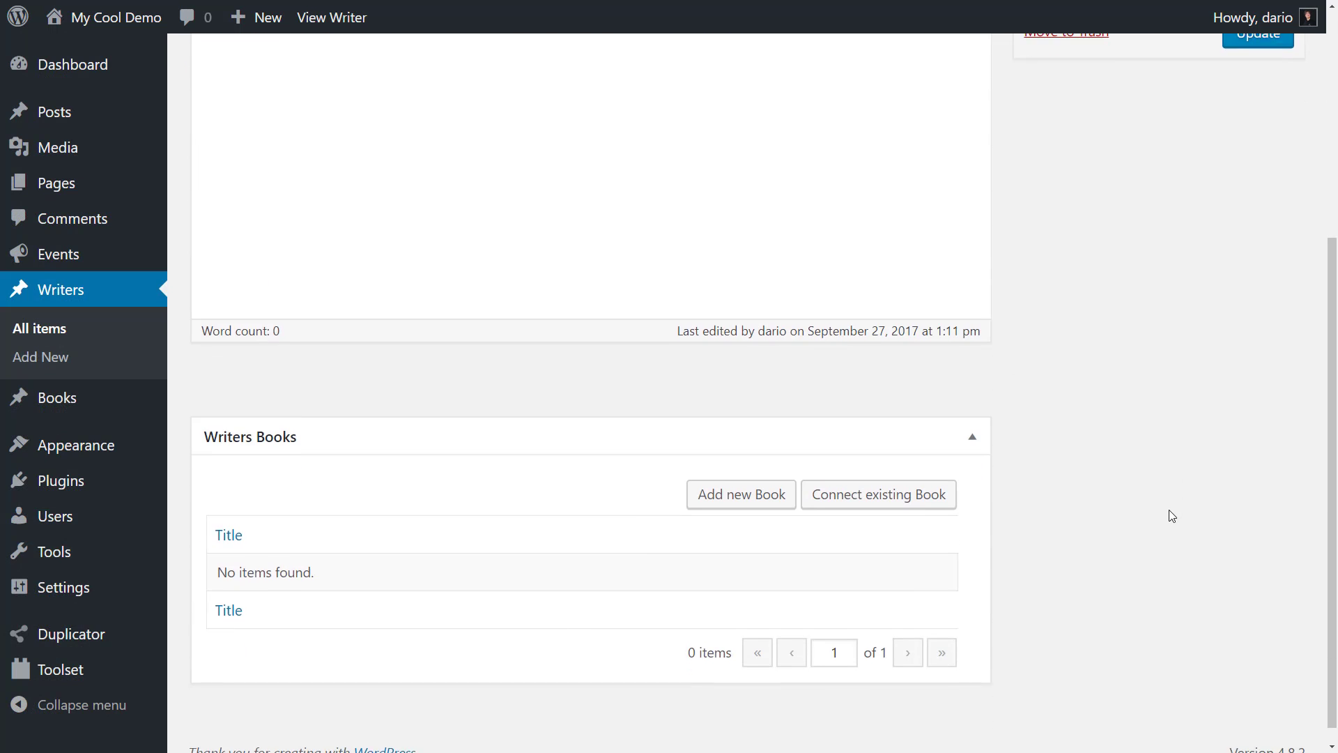
click(747, 481)
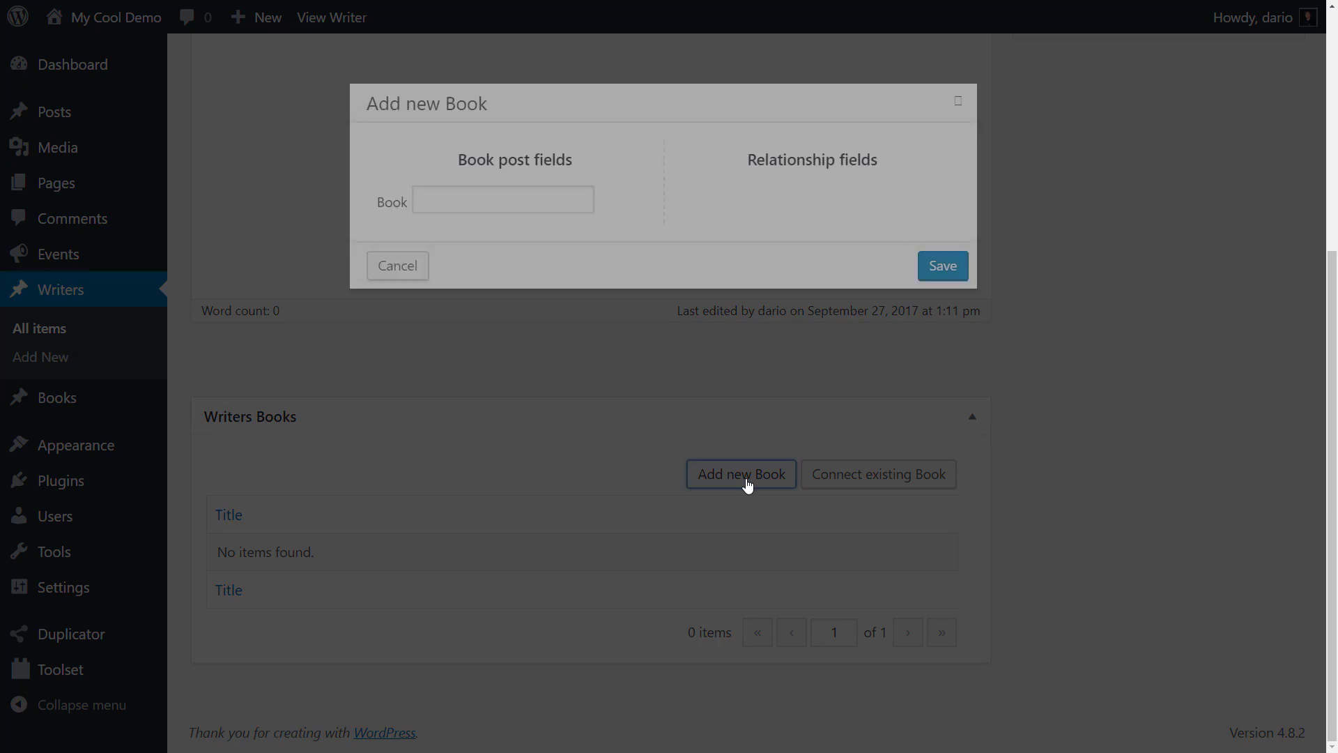
text(Around the worl)
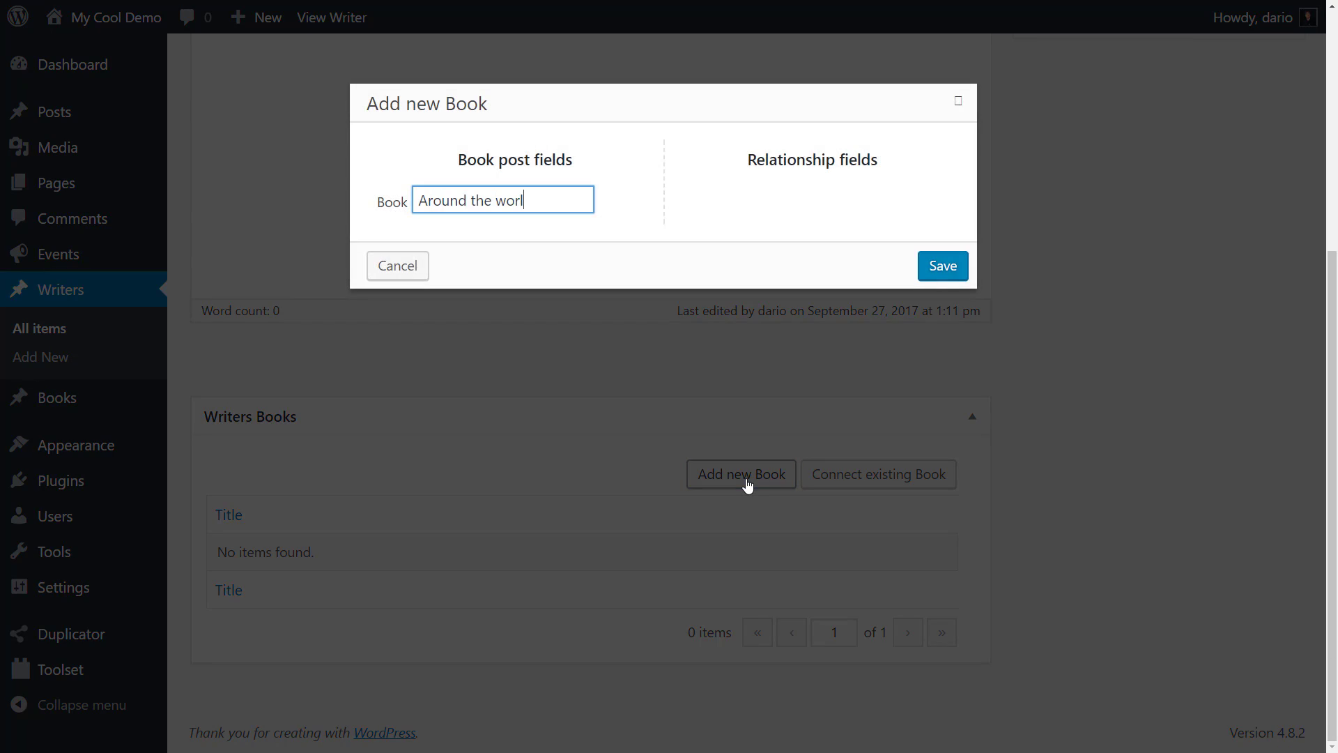
text(d in 80 Days)
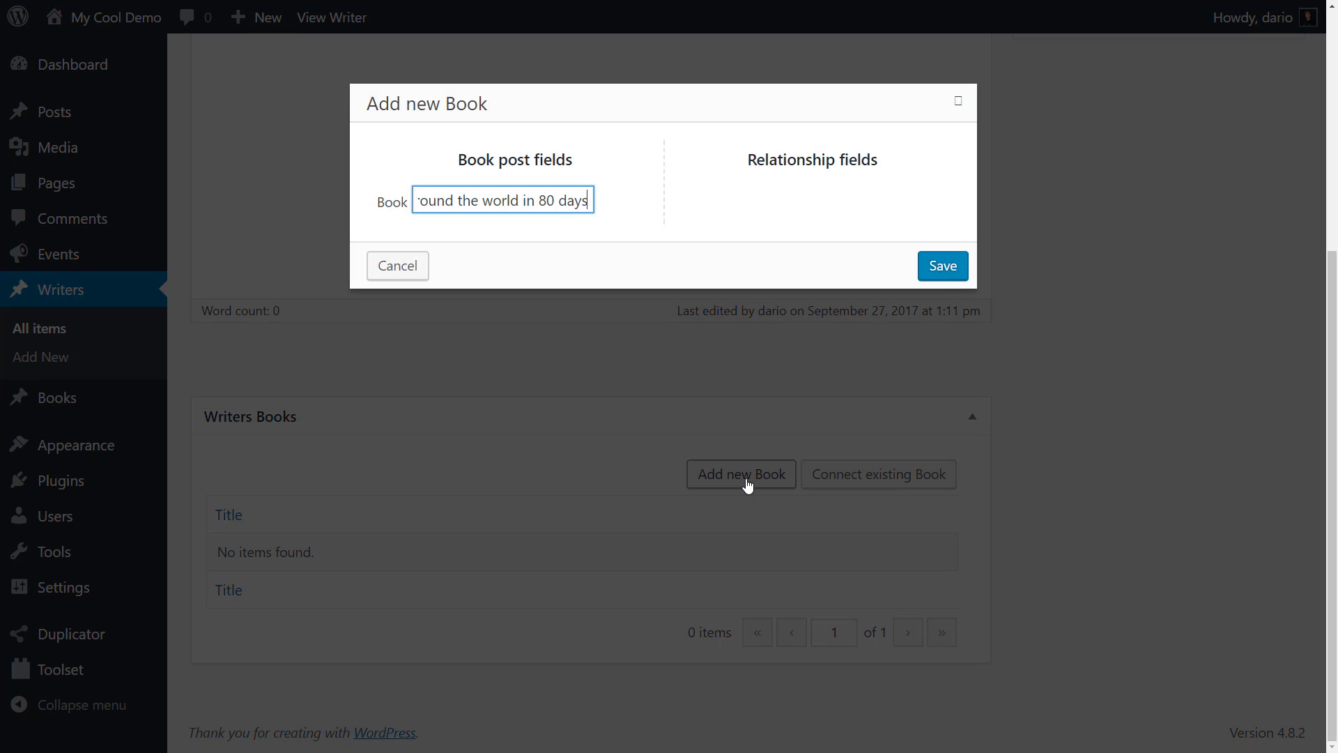
click(942, 268)
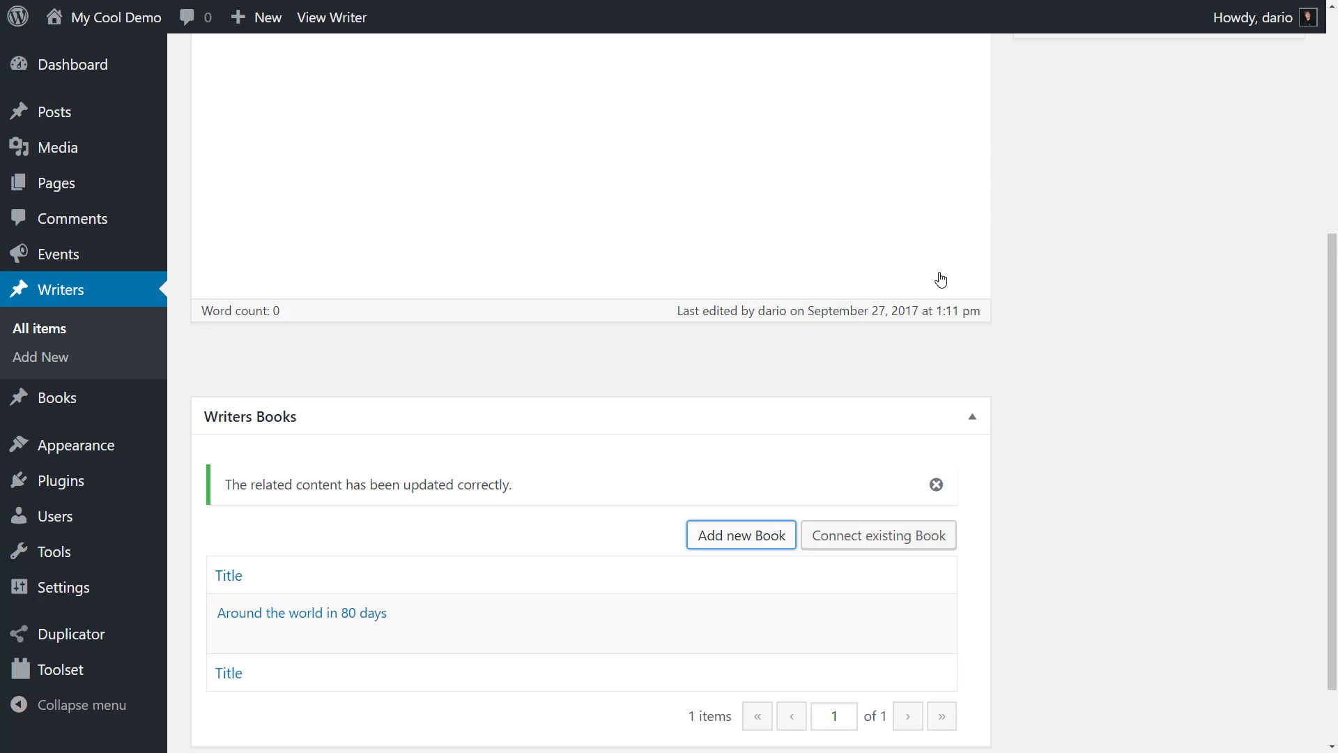
click(868, 541)
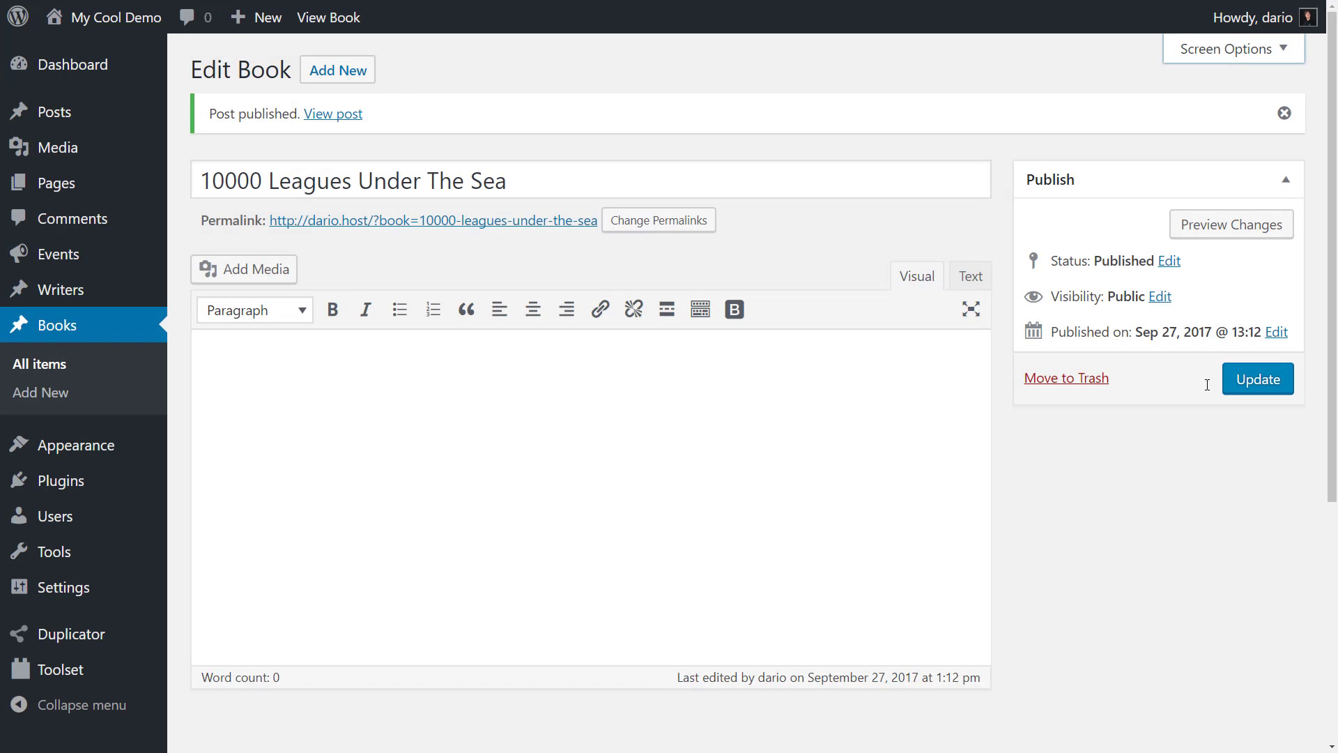
Step: Connect an existing writer to the book "10000 Leagues Under The Sea" and save the connection
scroll(1207, 384, down, 5)
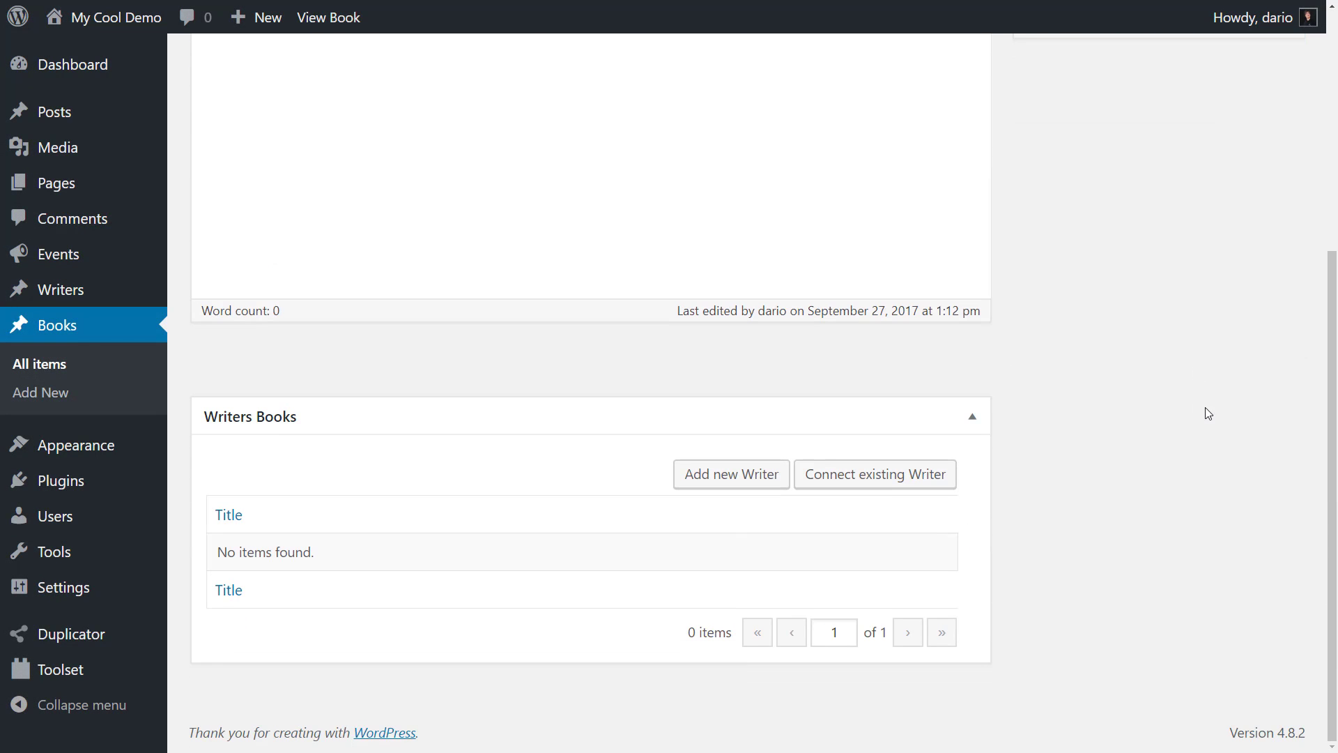
click(862, 479)
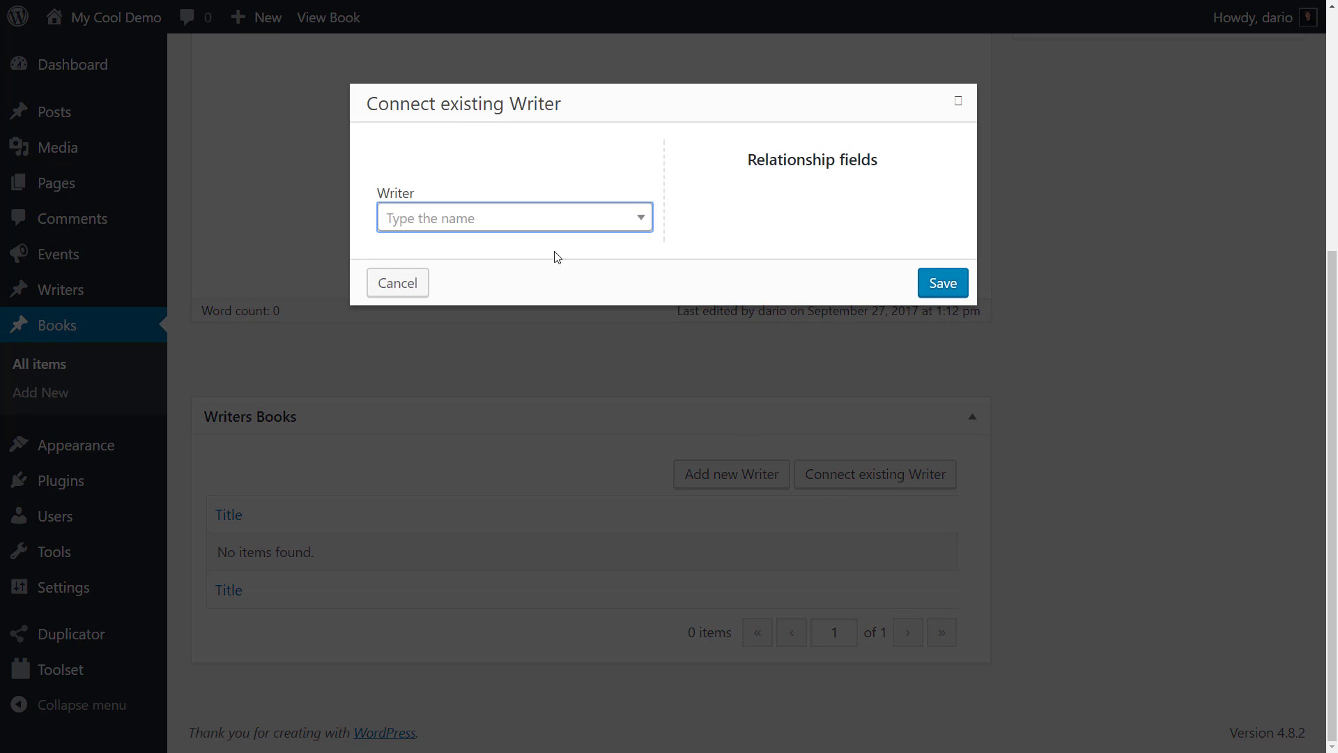
click(545, 222)
click(528, 289)
click(943, 283)
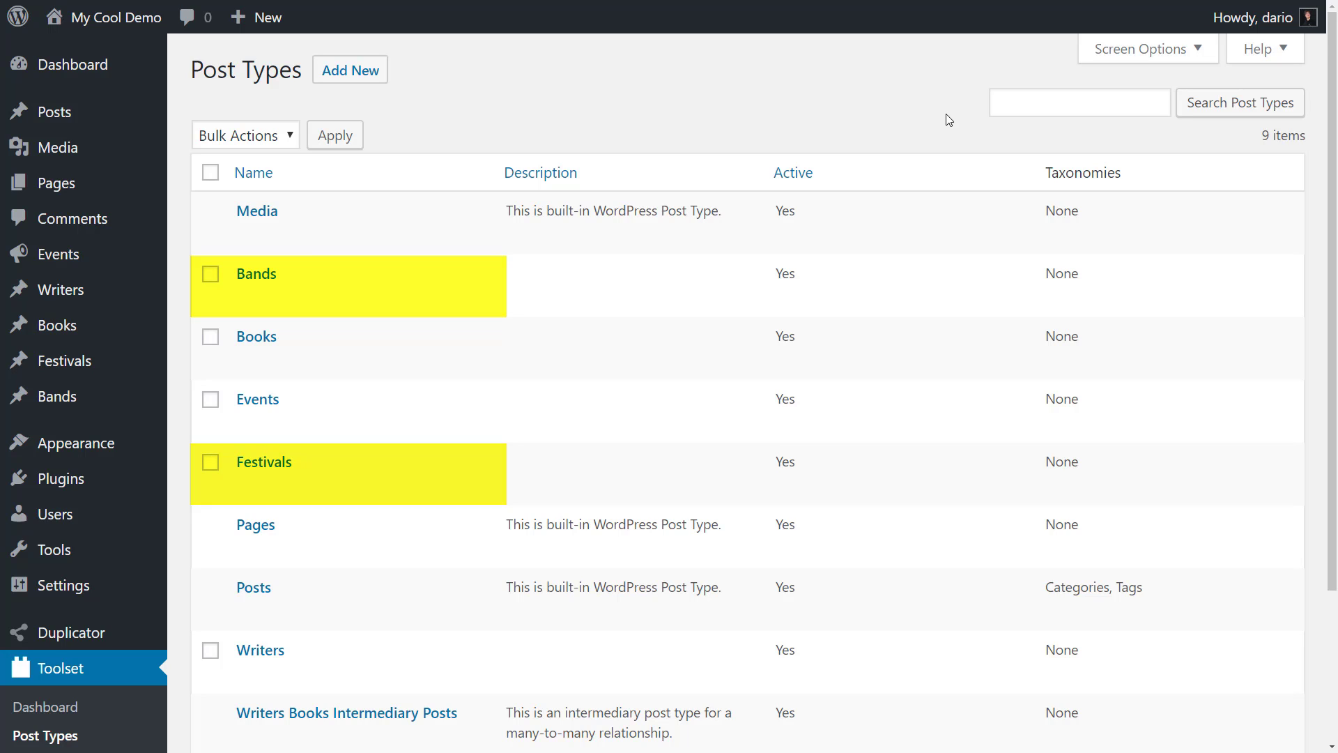
Step: Start another Toolset relationship and choose Many-to-many as its type
scroll(947, 114, down, 3)
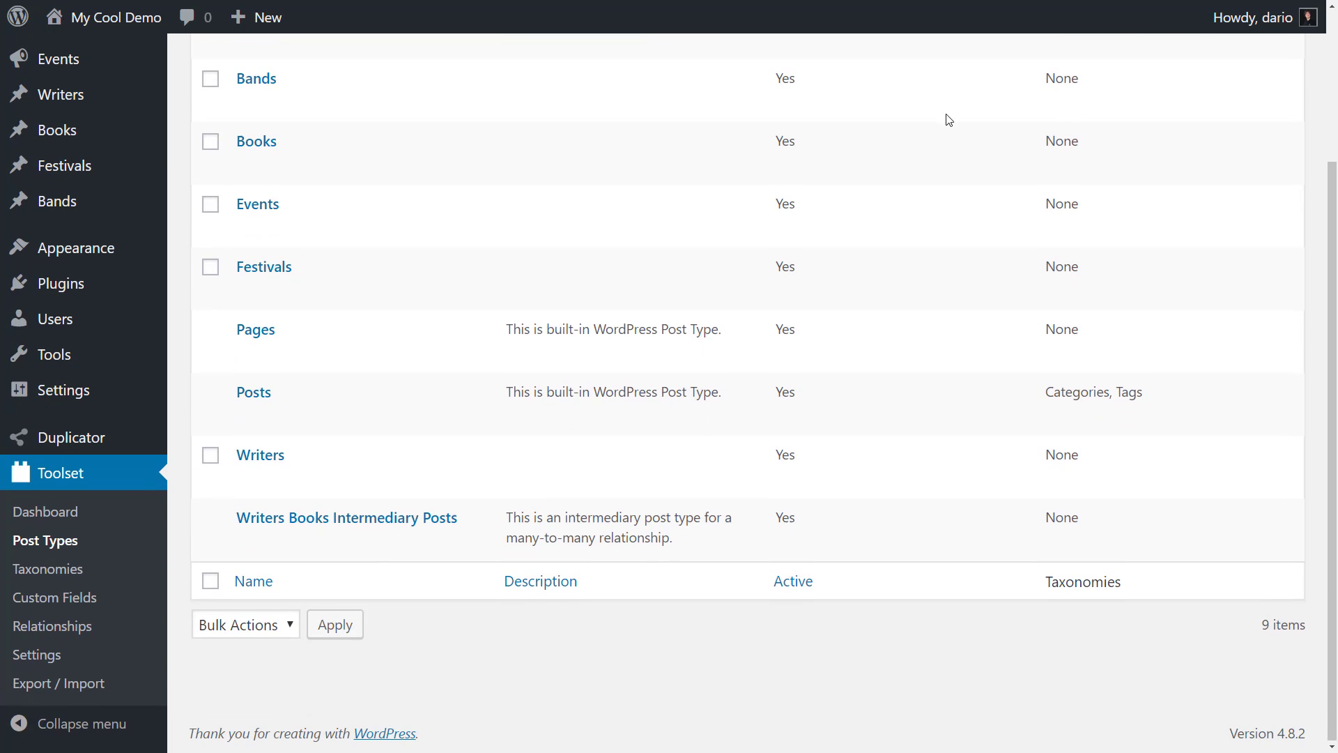
click(50, 627)
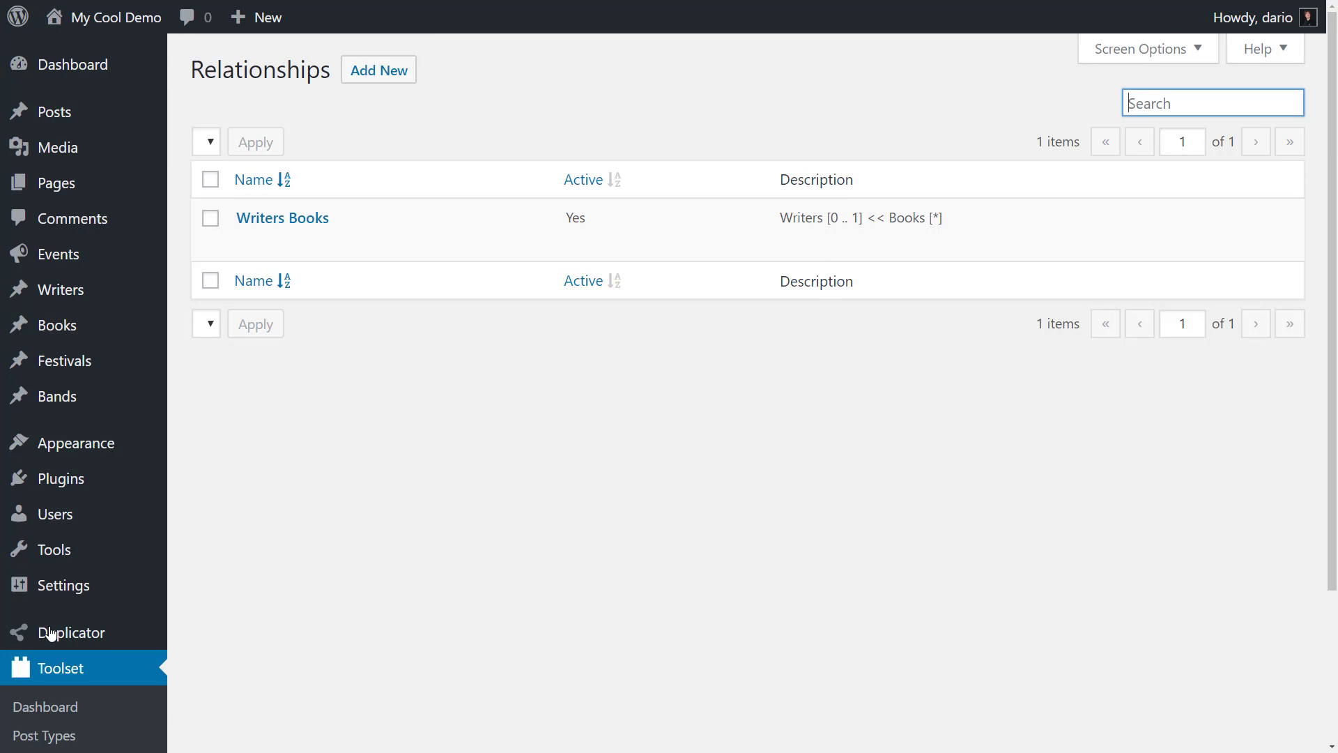
click(362, 78)
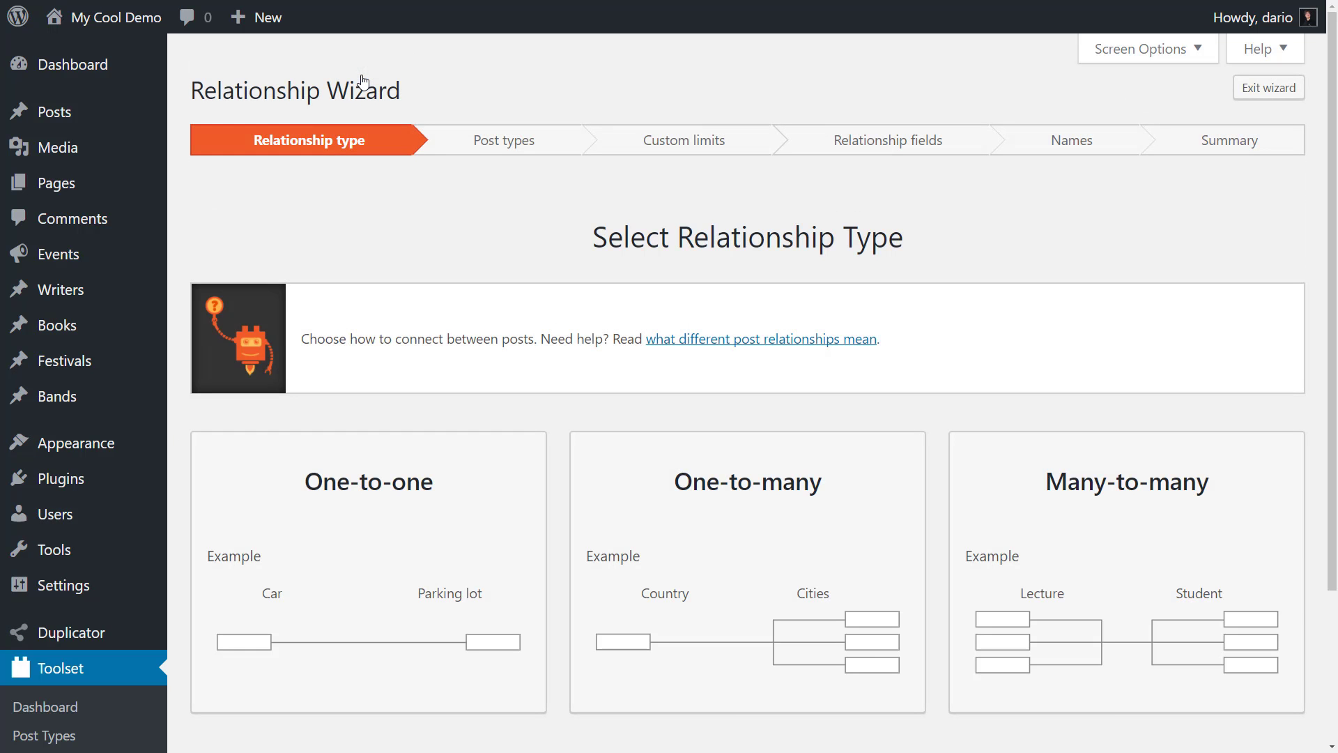
scroll(950, 432, down, 3)
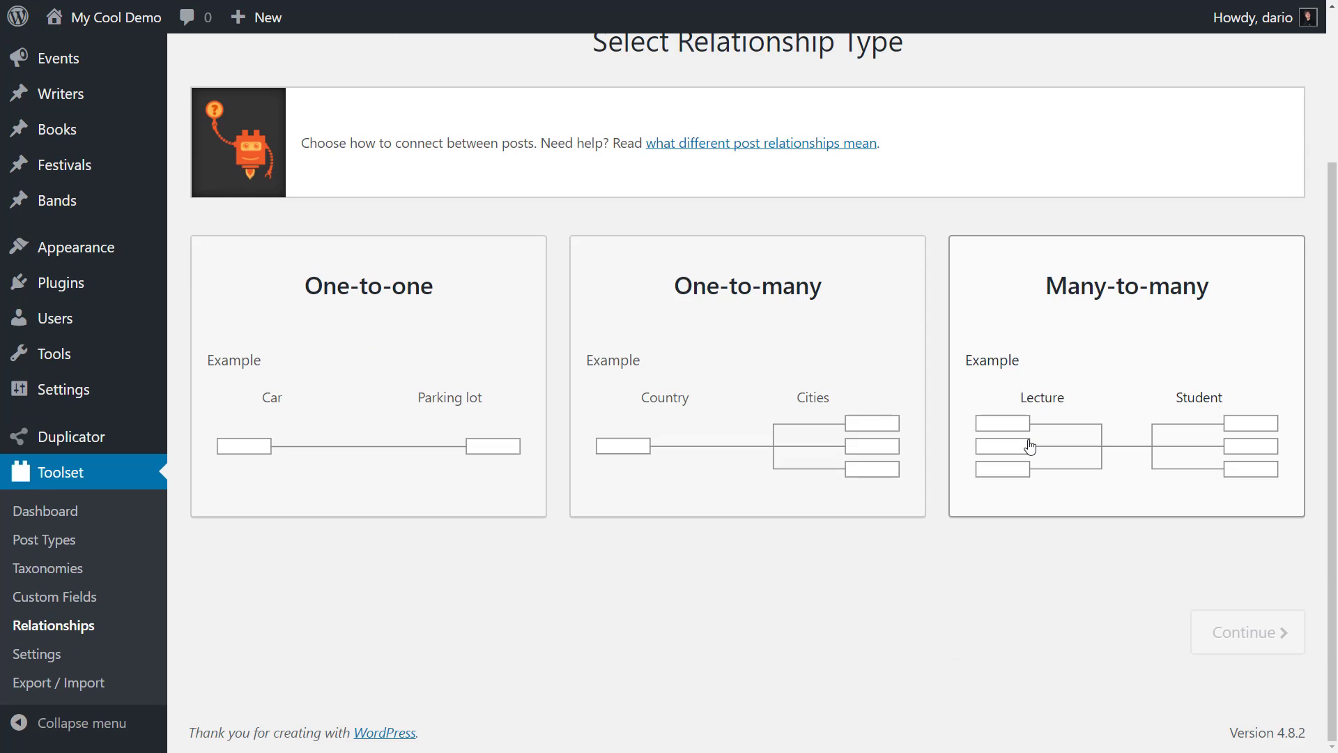
click(1030, 446)
click(1233, 638)
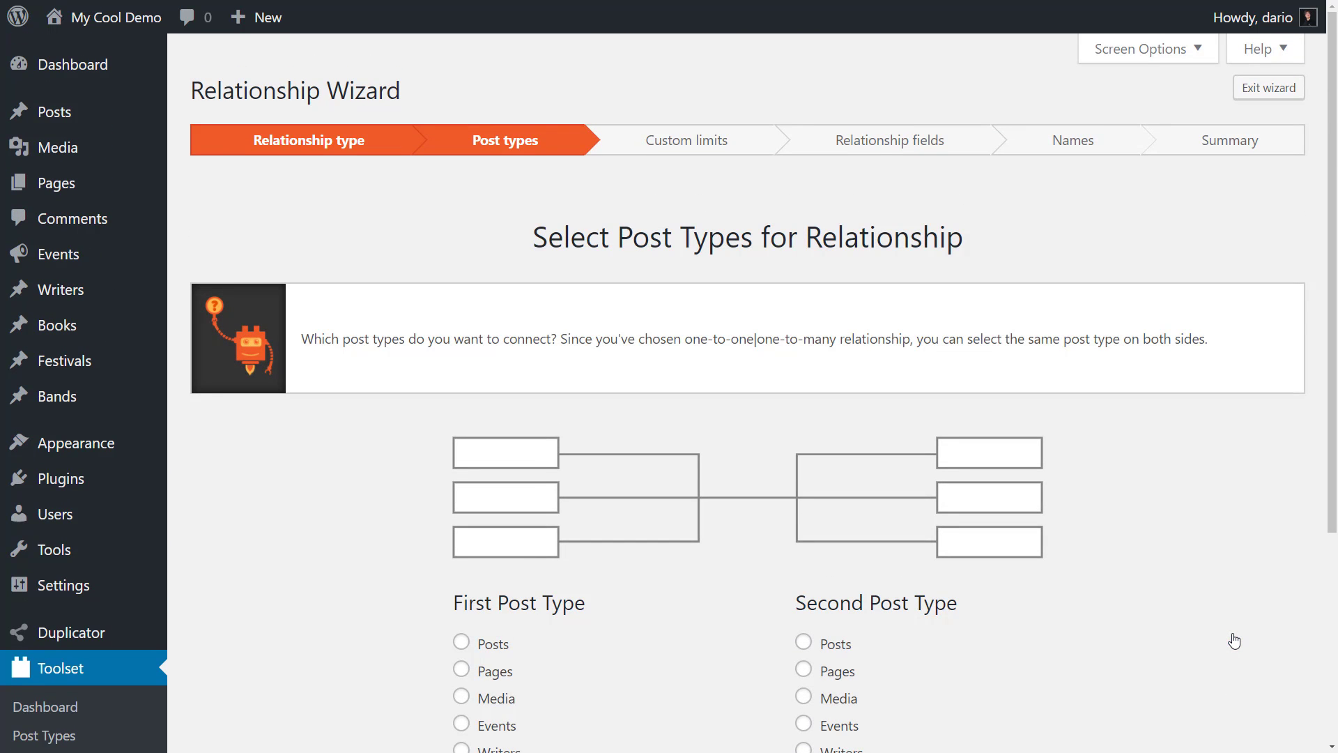
Step: Set Festivals as the first post type and Bands as the second post type of the many-to-many relationship
scroll(1233, 639, down, 3)
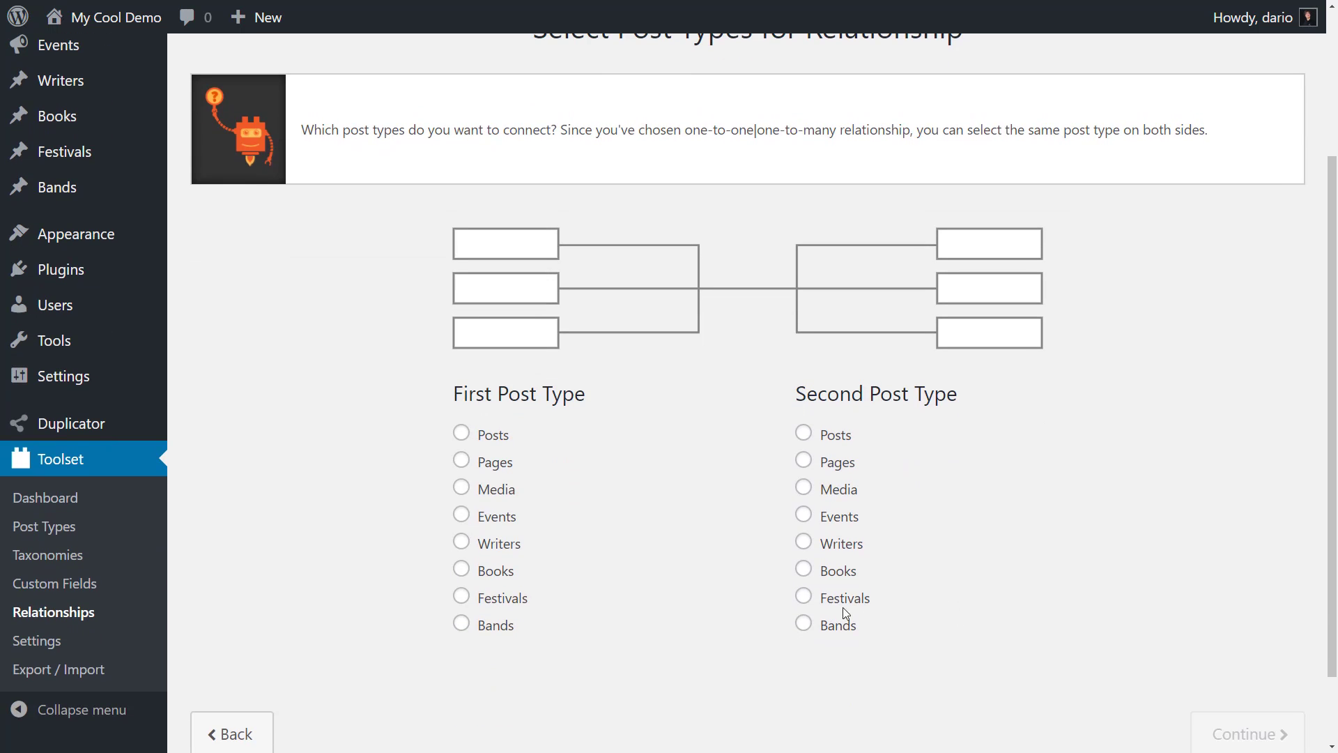
click(509, 599)
click(836, 625)
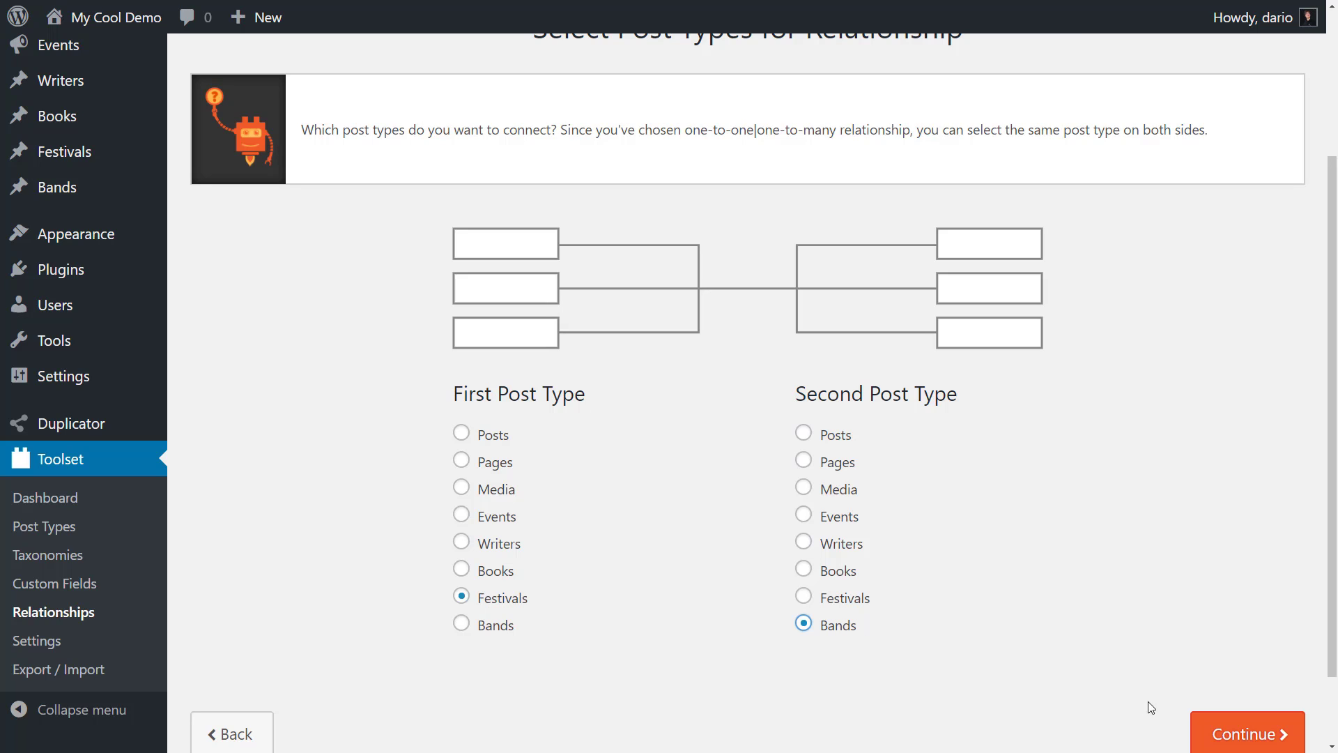
click(1229, 730)
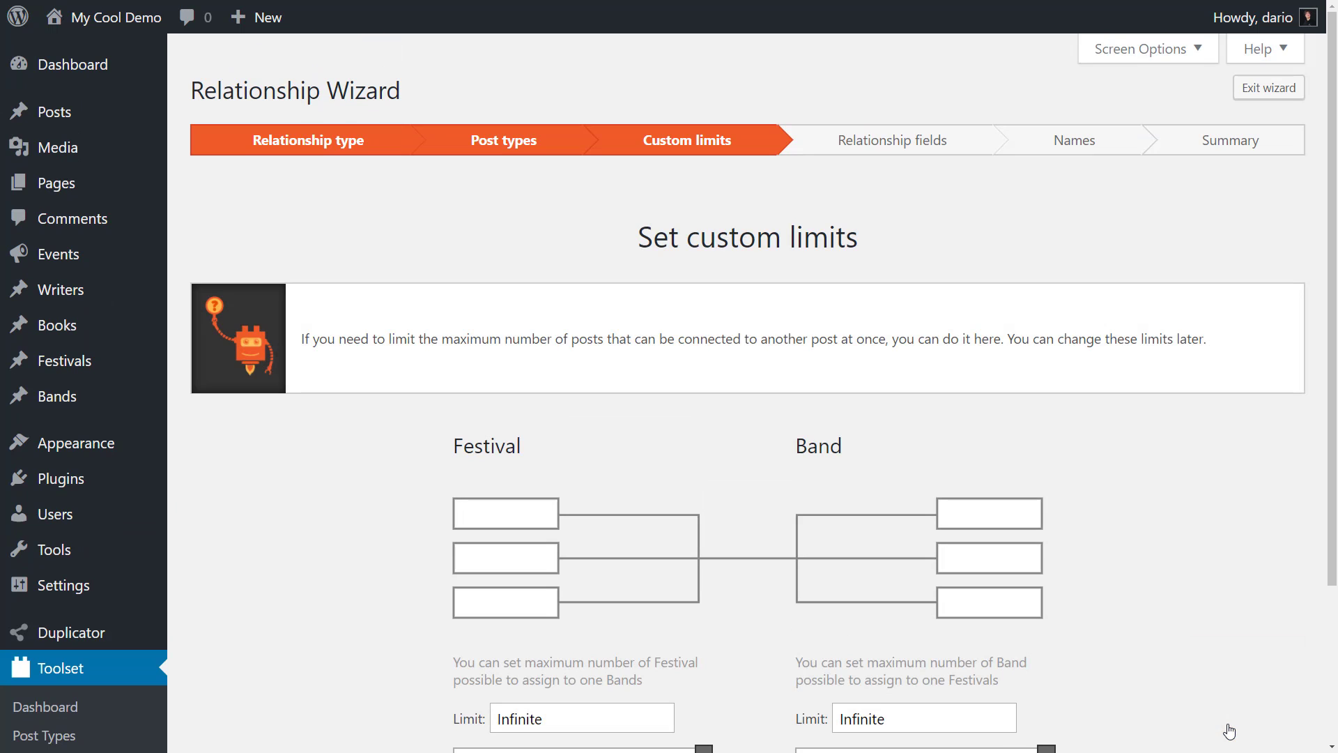
Step: Keep both limits infinite and add a Date field named "Date of the appearance" to the Festivals and Bands relationship
scroll(1151, 613, down, 3)
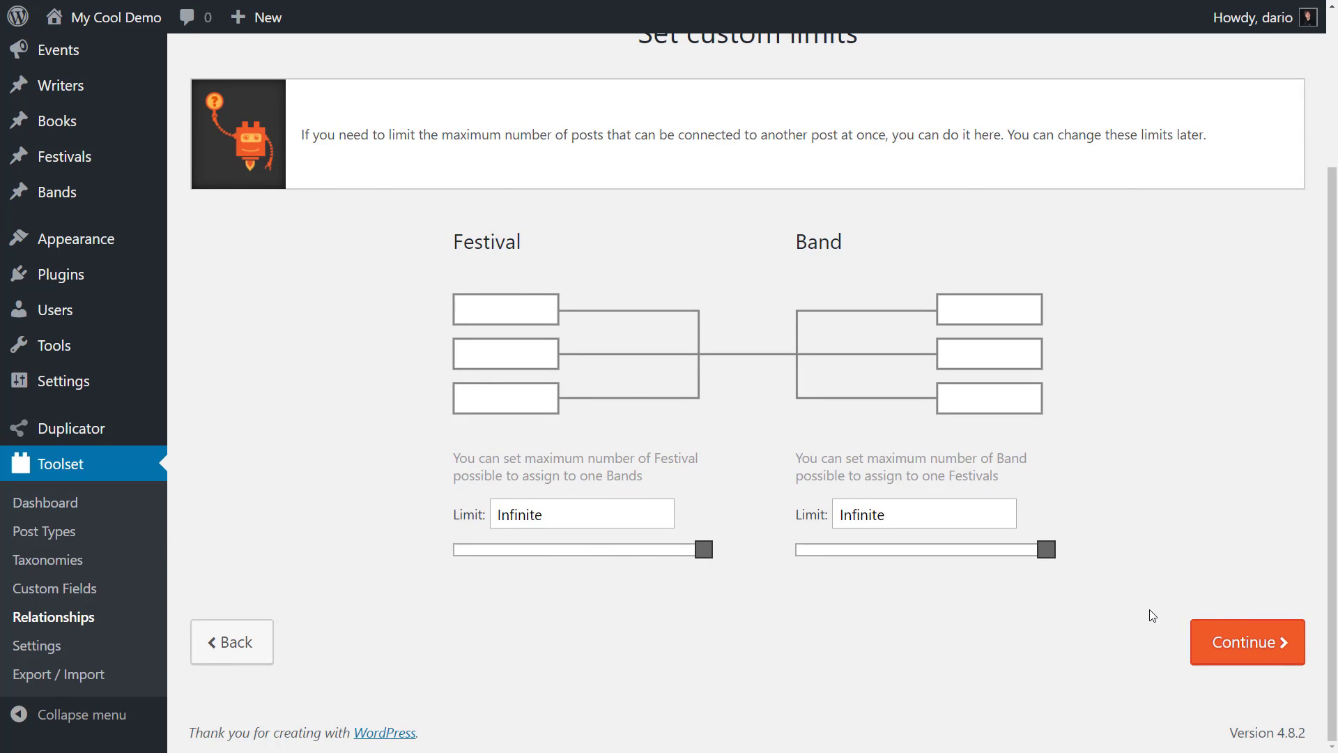
click(1244, 641)
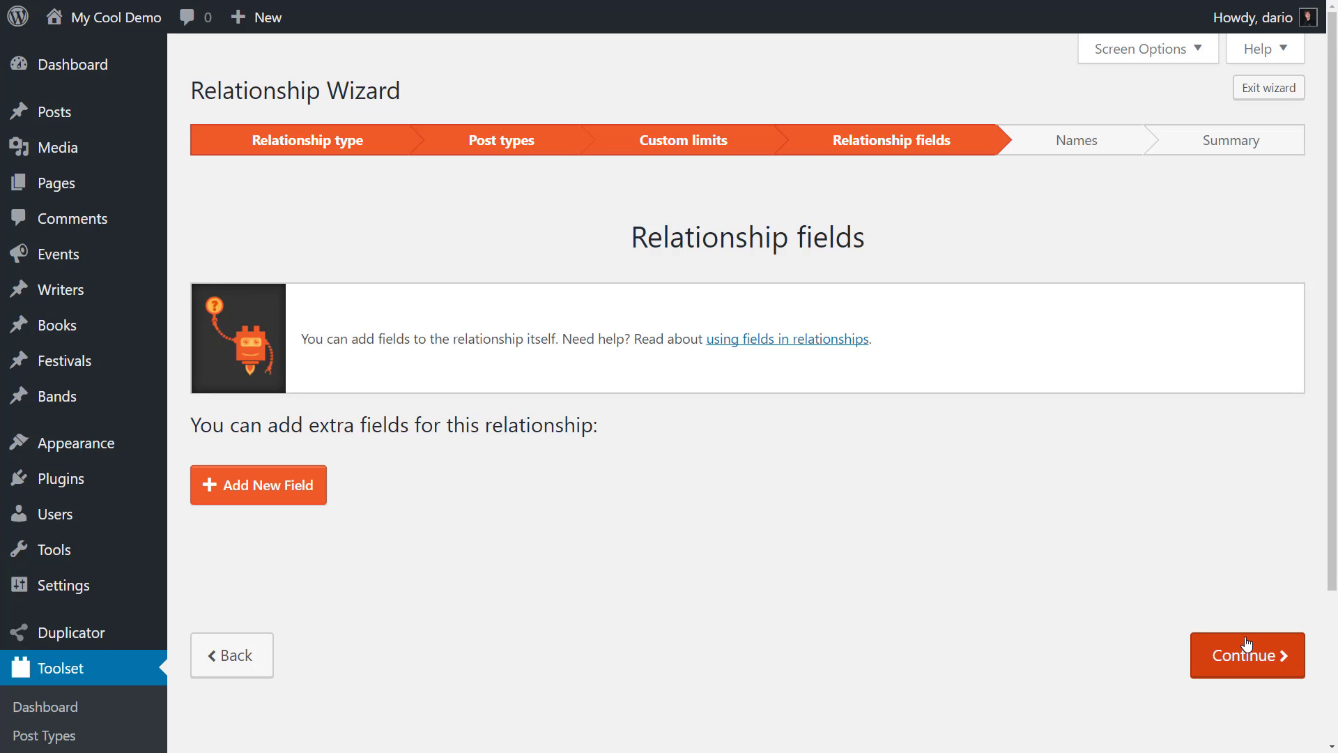
click(269, 497)
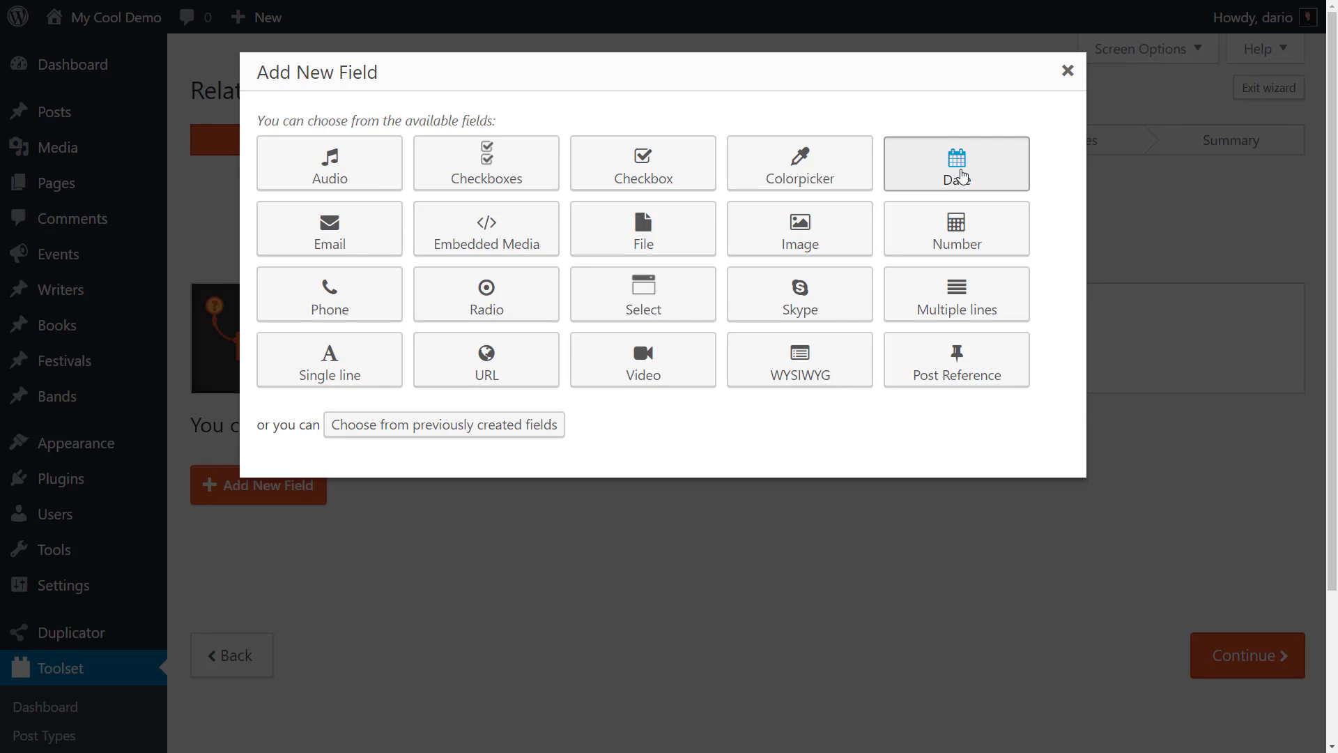
click(956, 168)
click(945, 168)
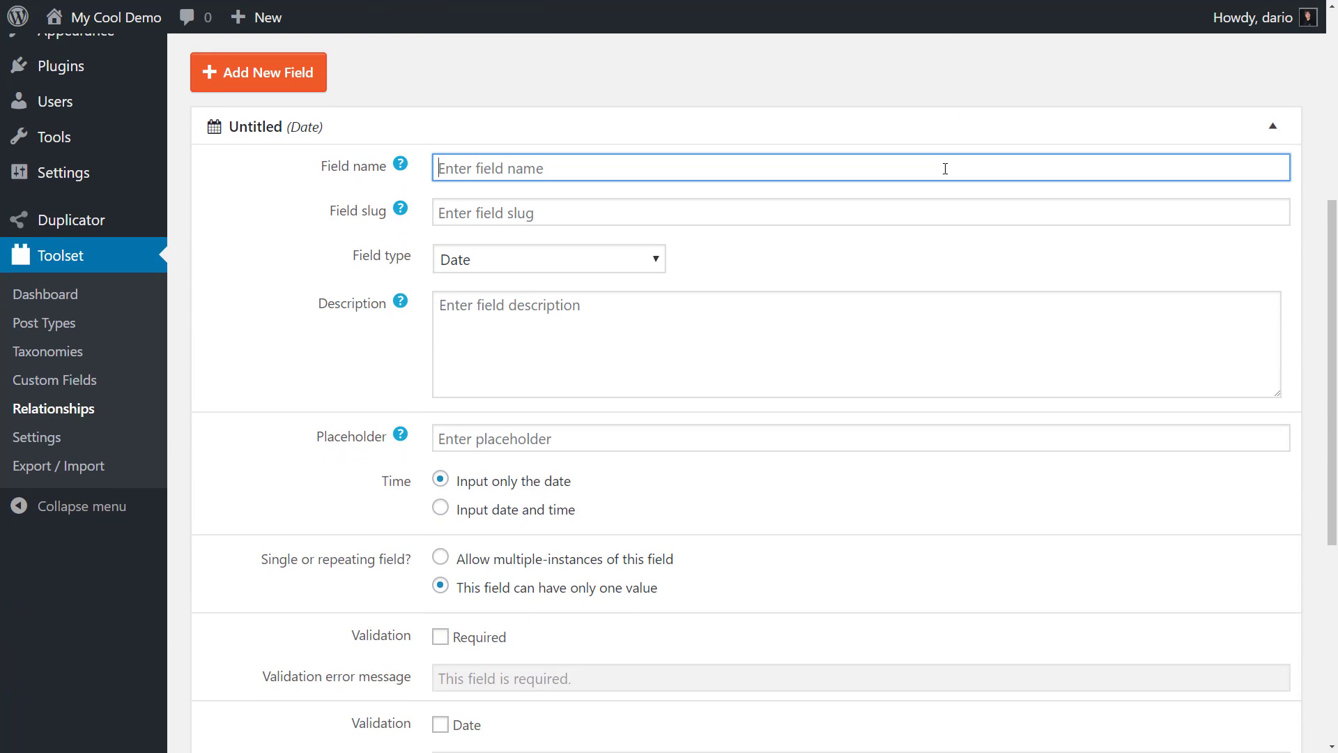
text(Date of the appear)
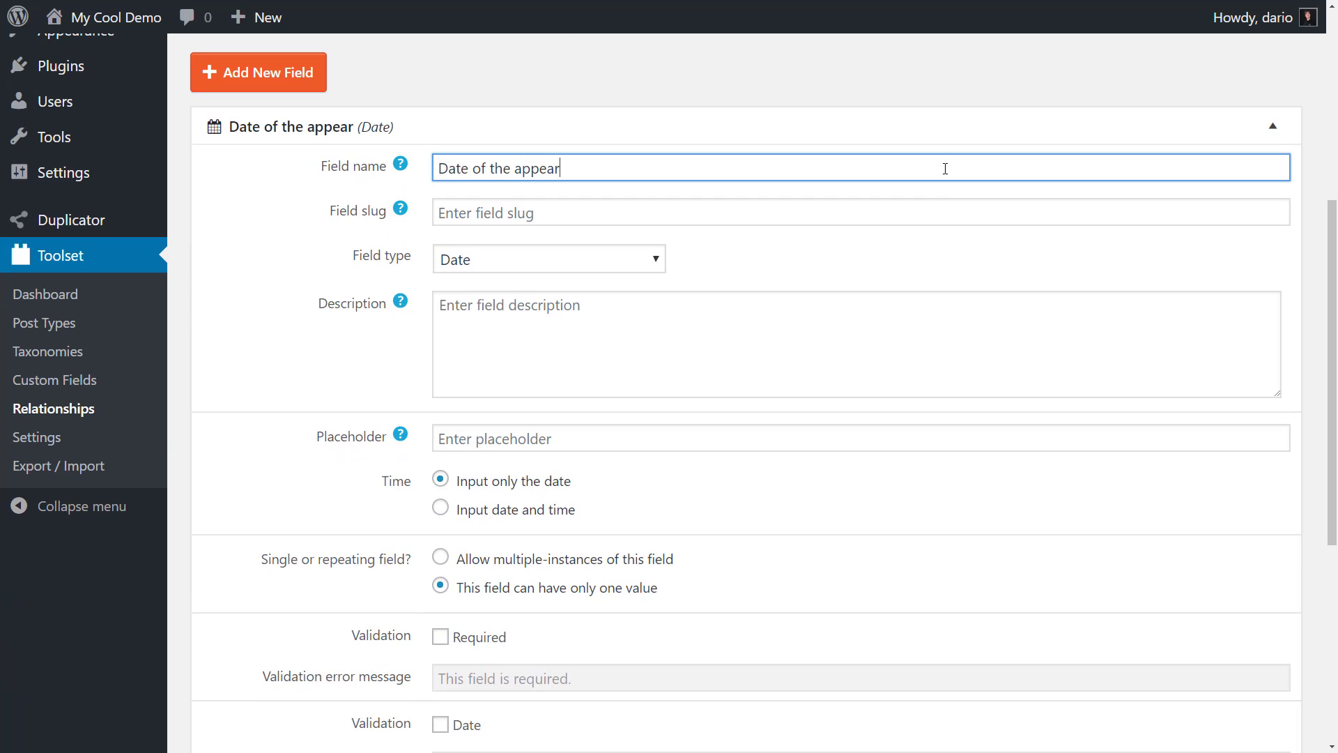
text(ance)
key(Tab)
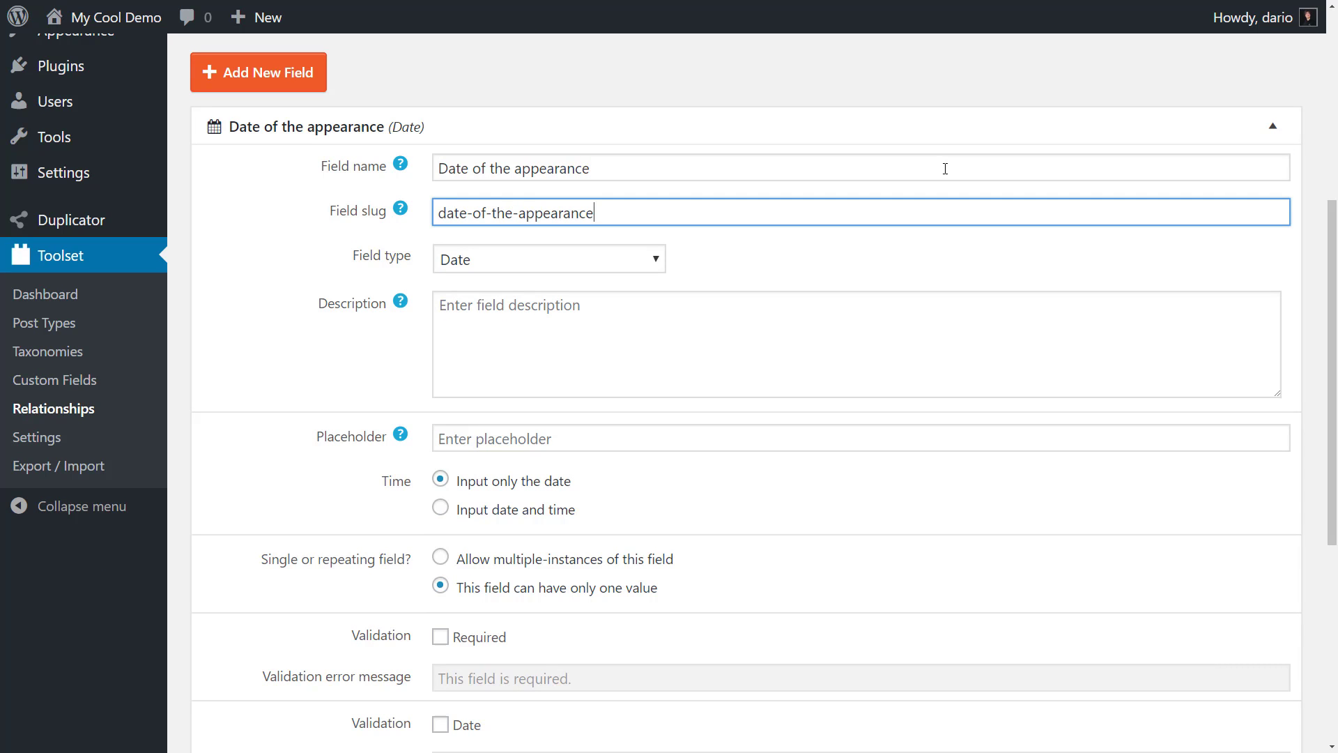
scroll(945, 169, down, 5)
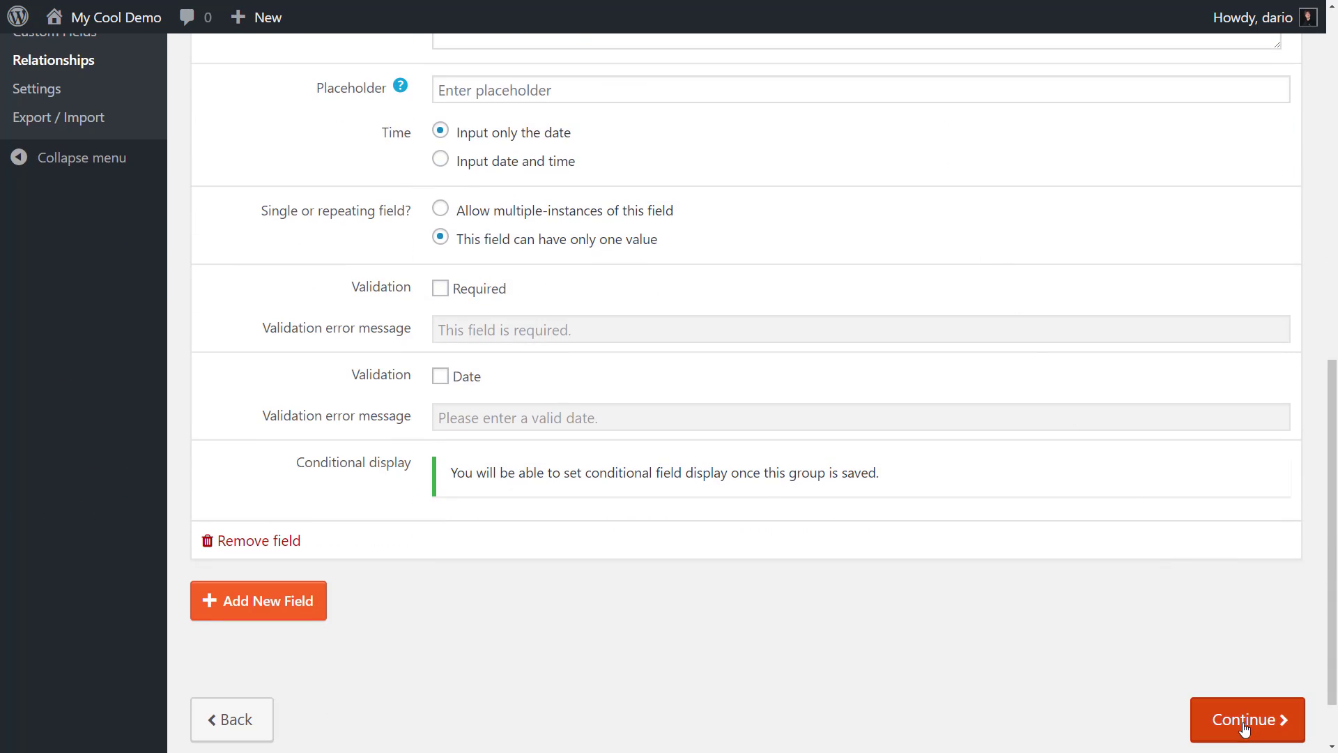
click(1244, 728)
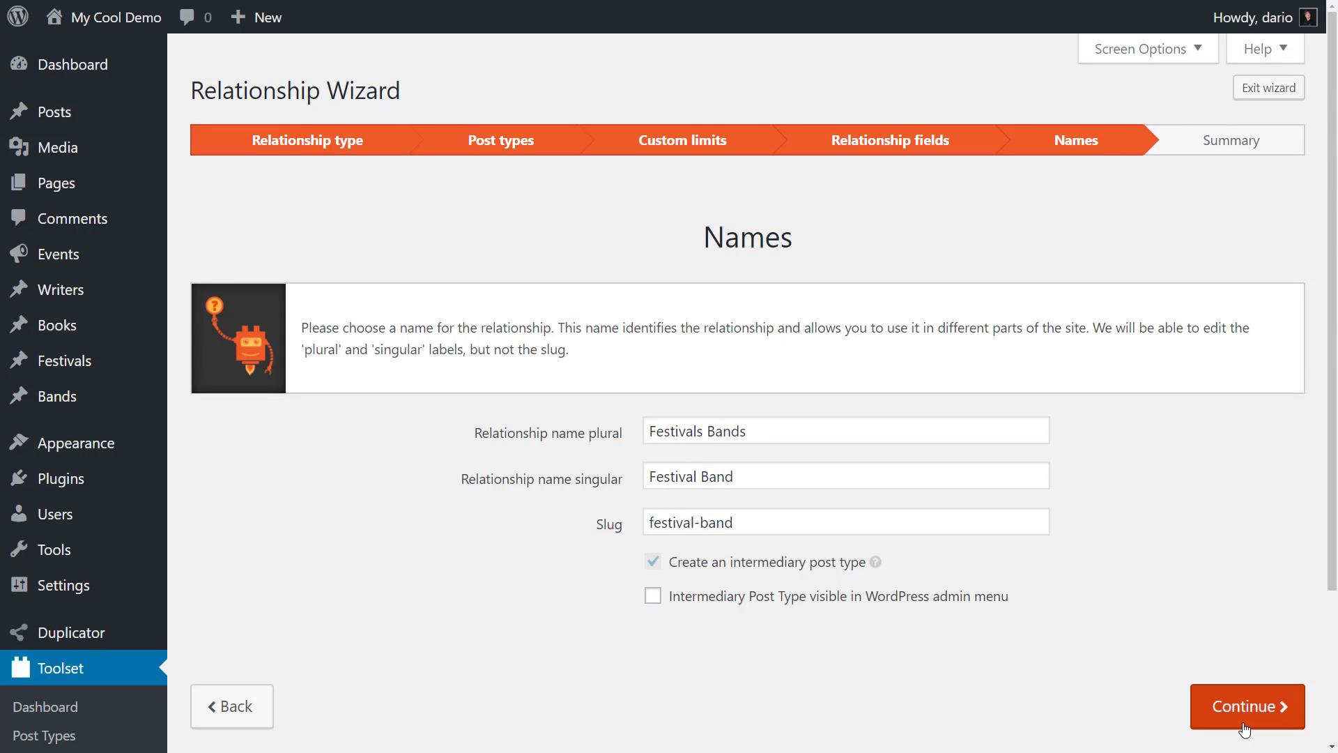
Step: Name the relationship "Appearances" in plural and "Appearance" in singular, and finish creating it
double_click(713, 433)
key(ctrl+a)
text(Ap)
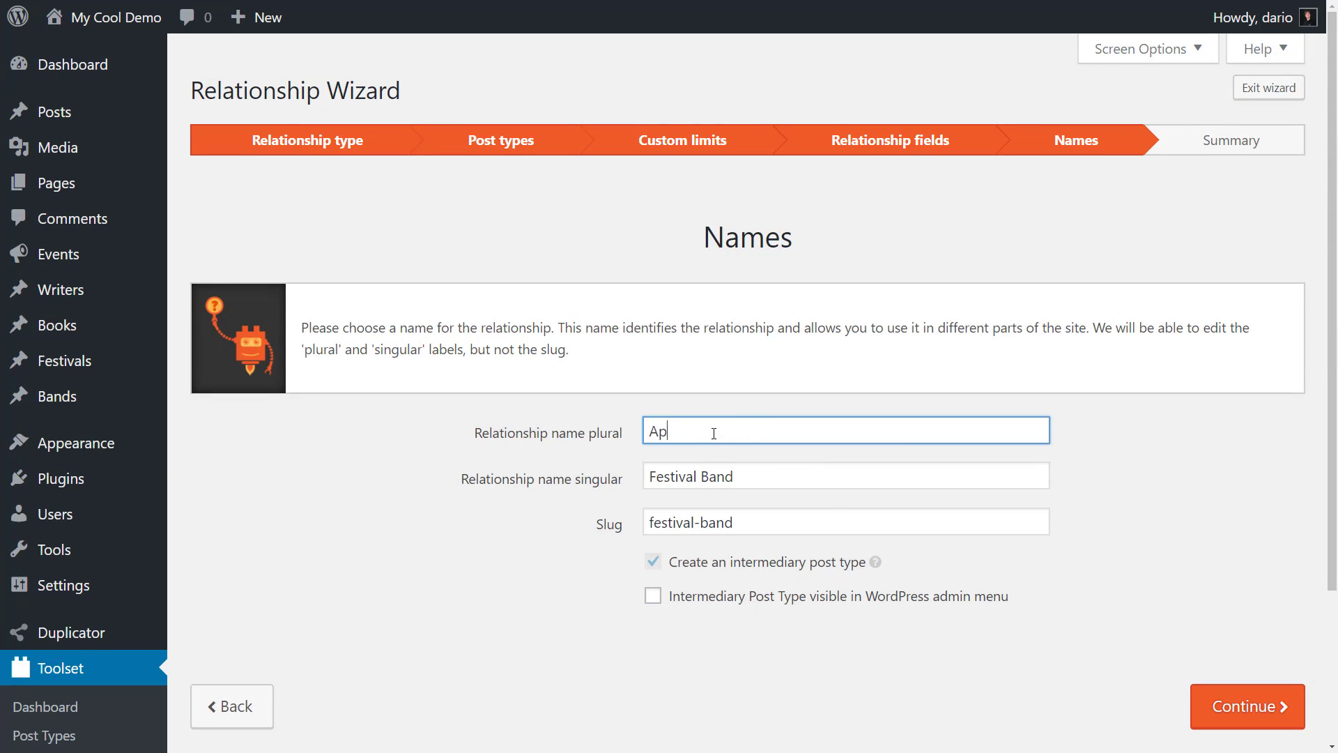
text(earances)
text(p)
key(Tab)
text(Appearance)
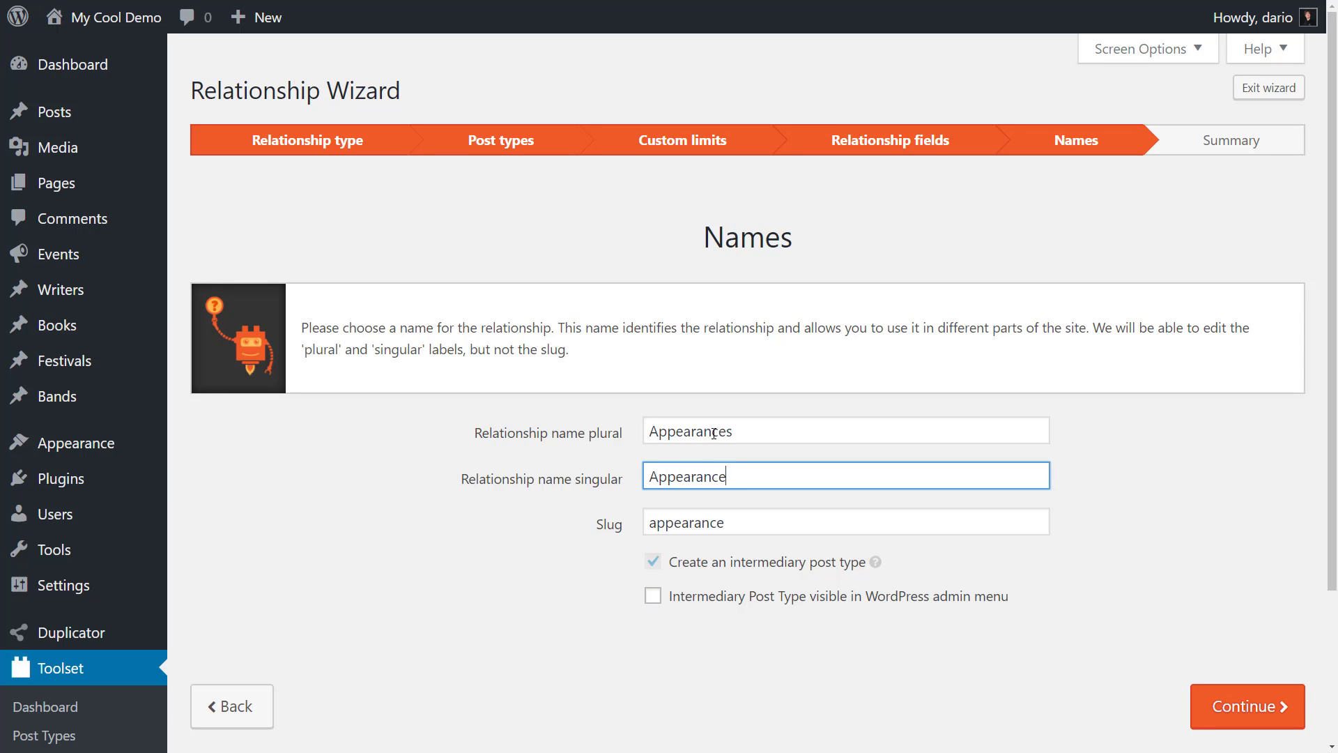
click(1234, 708)
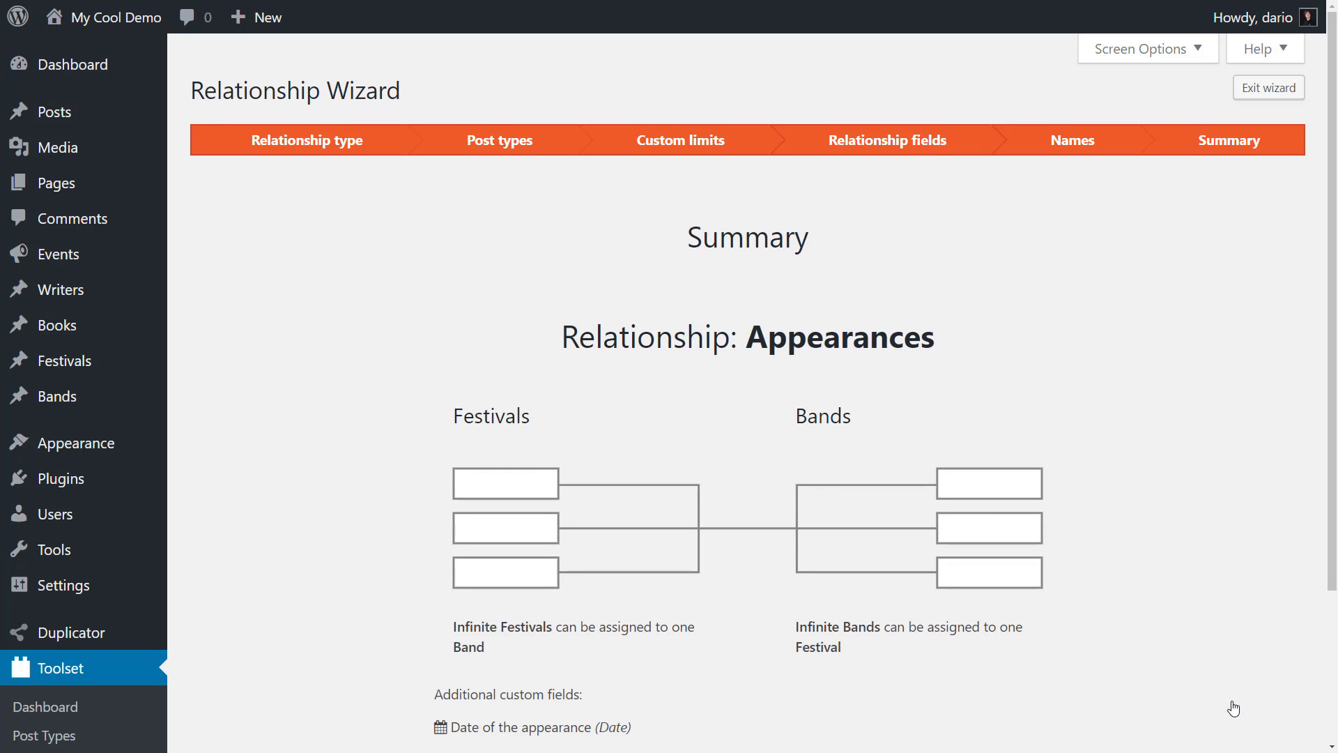
scroll(1233, 708, down, 2)
click(1264, 706)
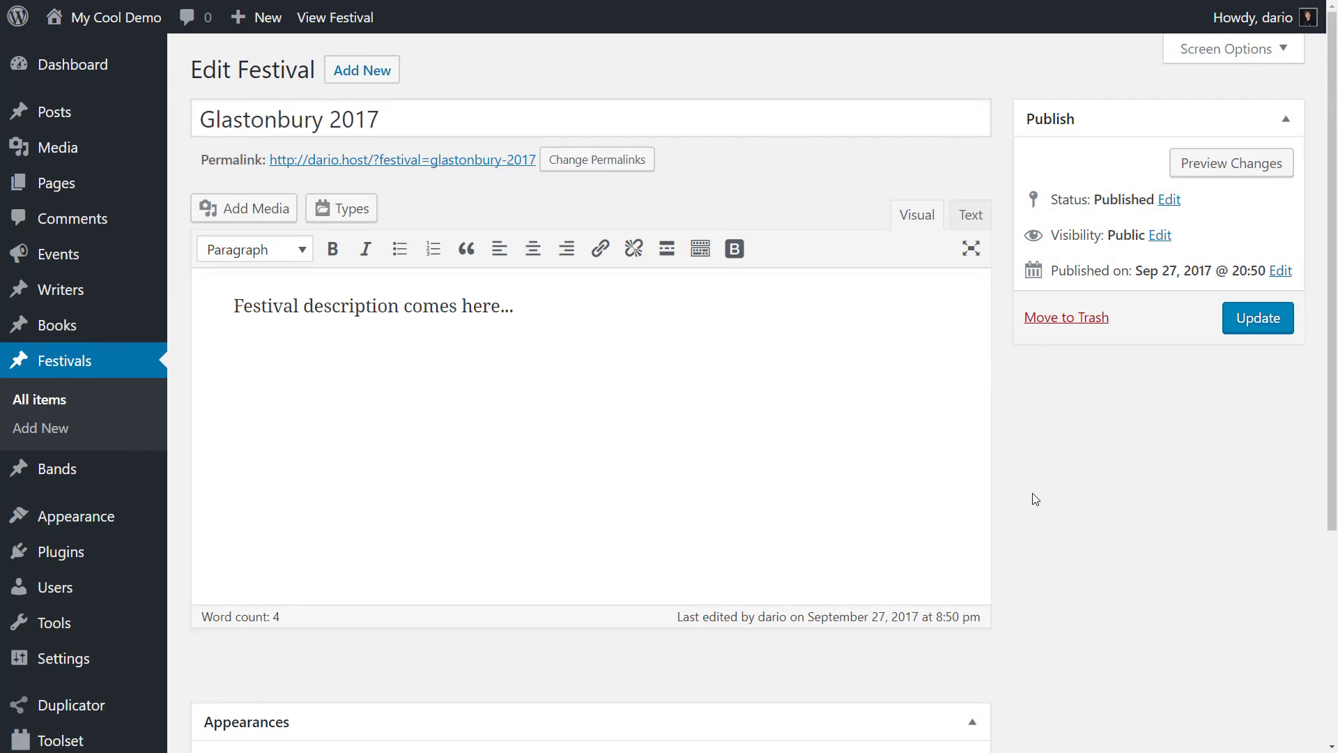
Step: Add a new related band "Radiohead" to the Glastonbury 2017 festival with June 23, 2017 as appearance date, and save it
scroll(1035, 499, down, 5)
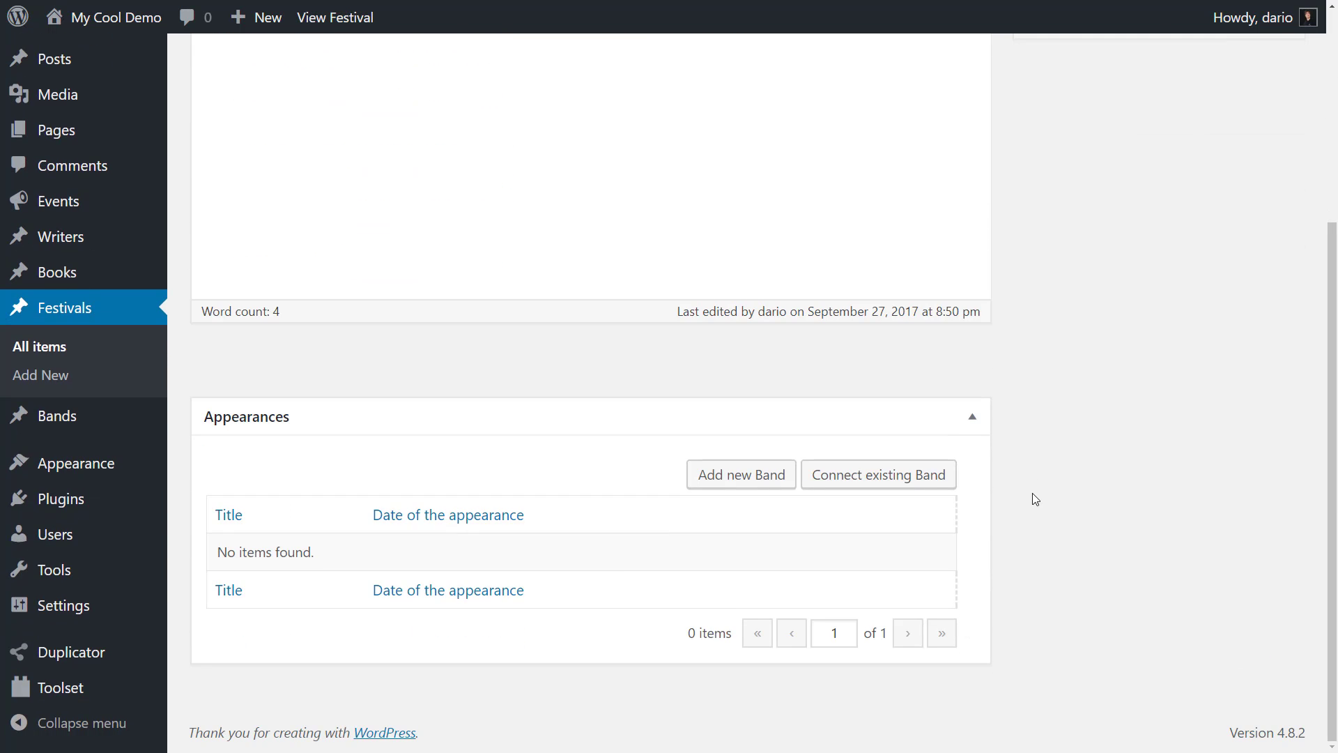
click(727, 489)
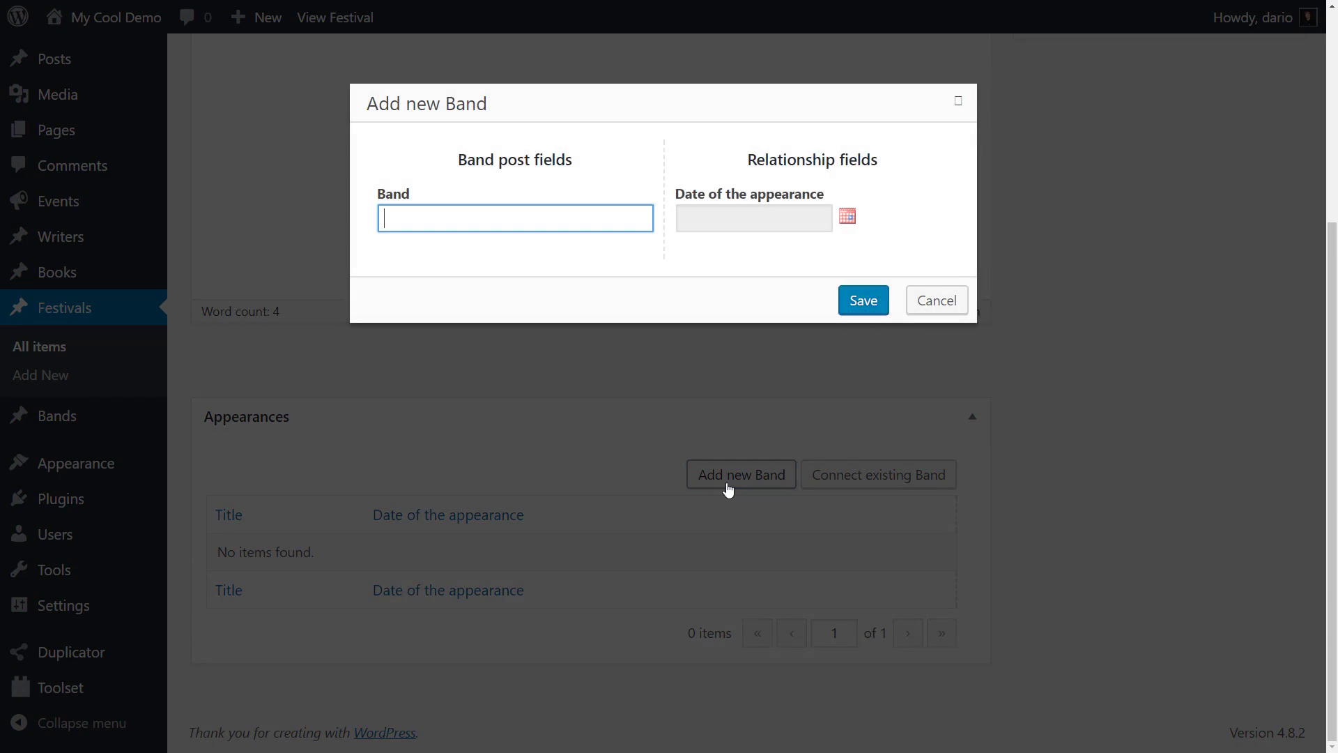
text(Radiohead)
click(758, 220)
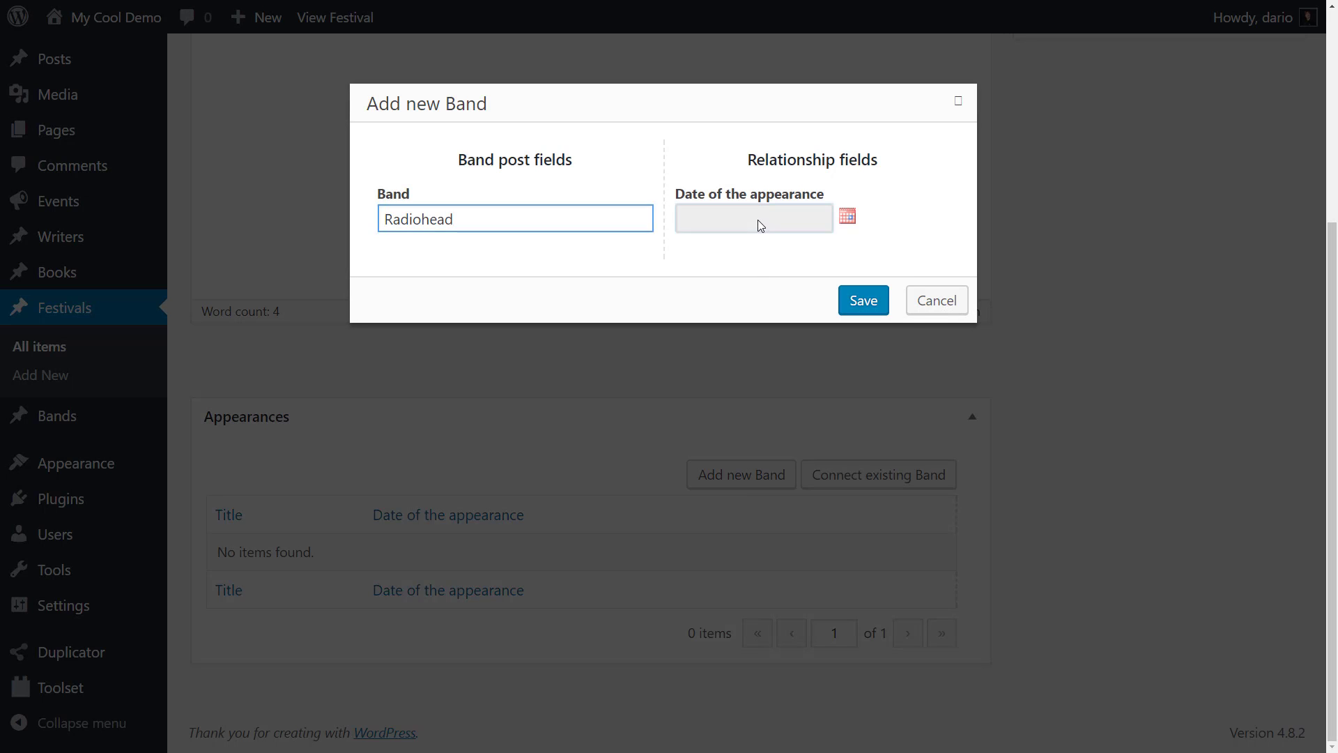
click(757, 254)
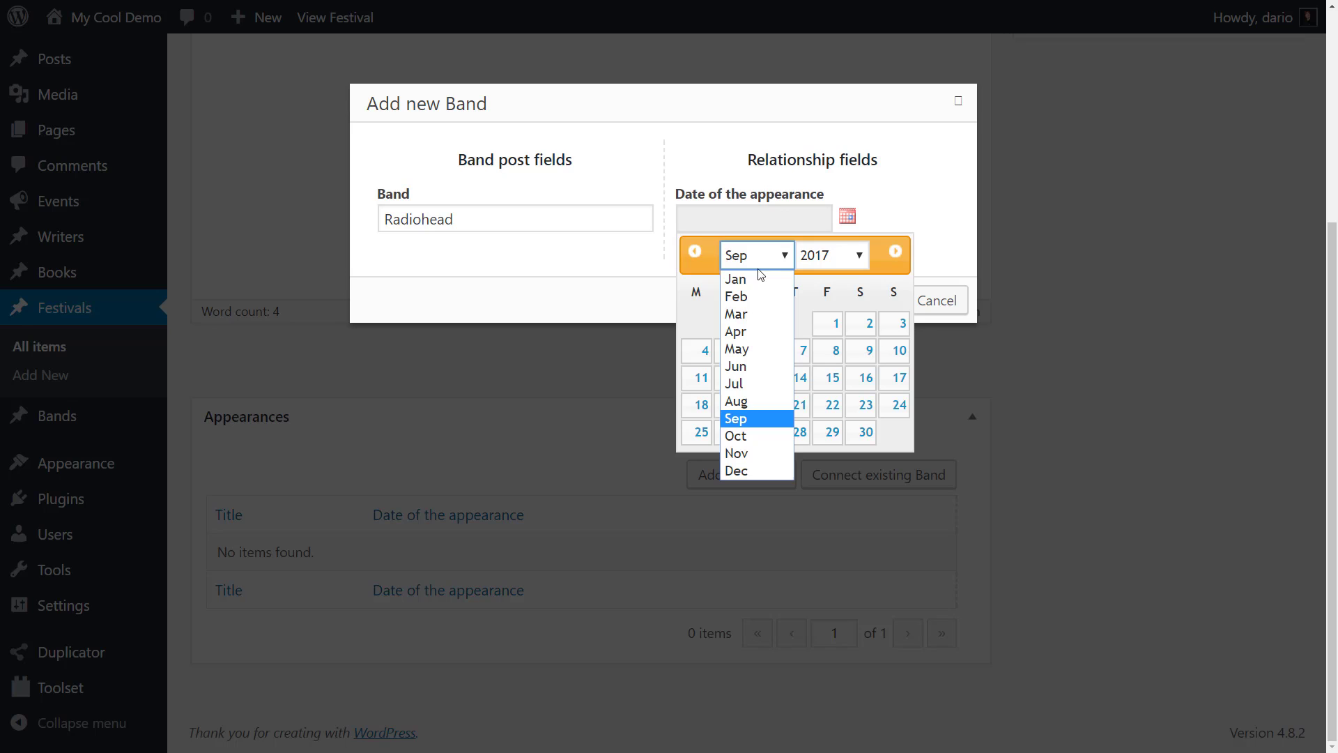
click(750, 365)
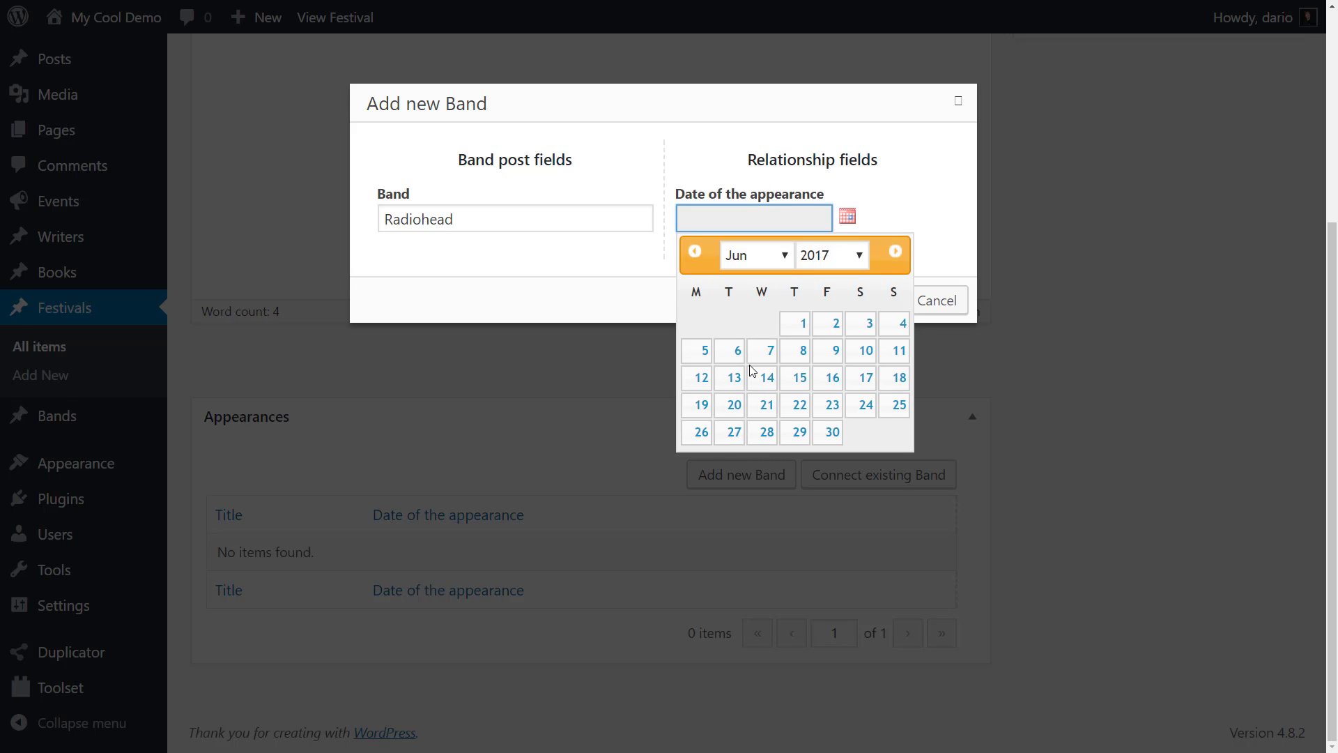
click(827, 406)
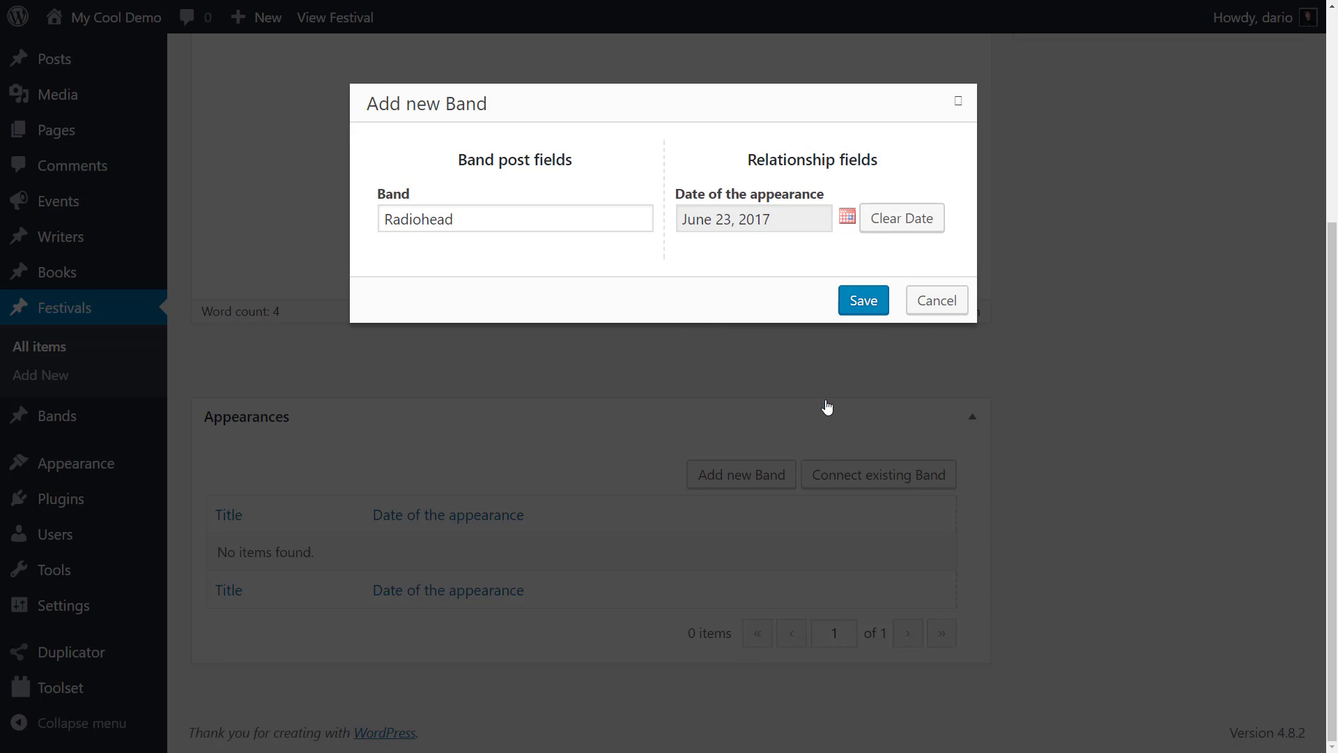
click(864, 300)
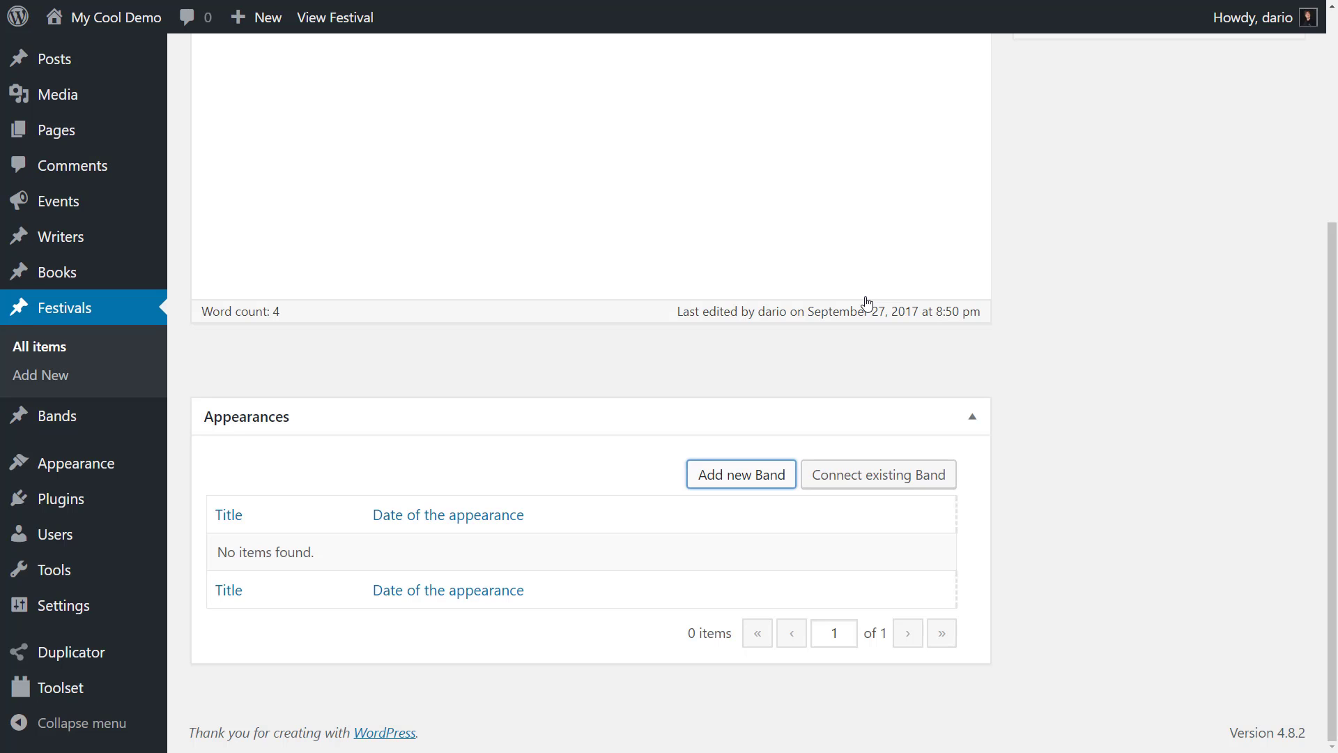
scroll(866, 303, down, 2)
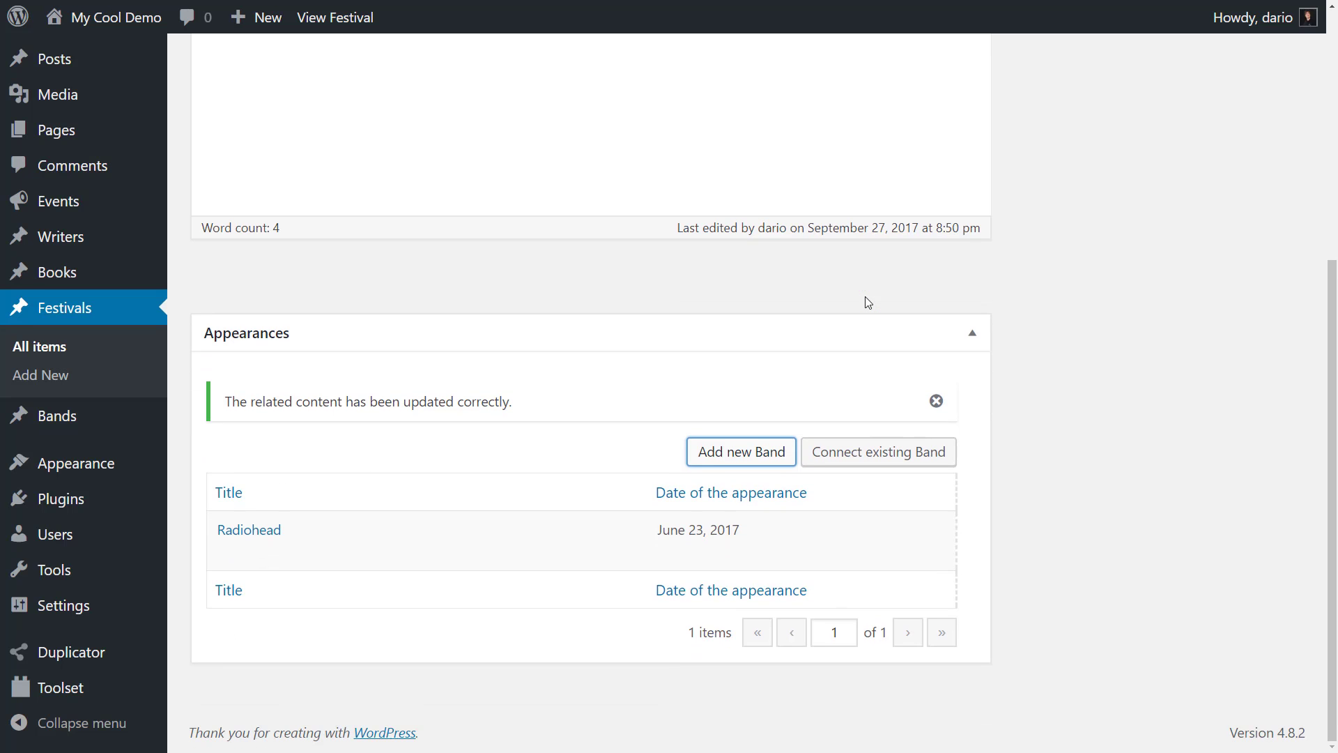